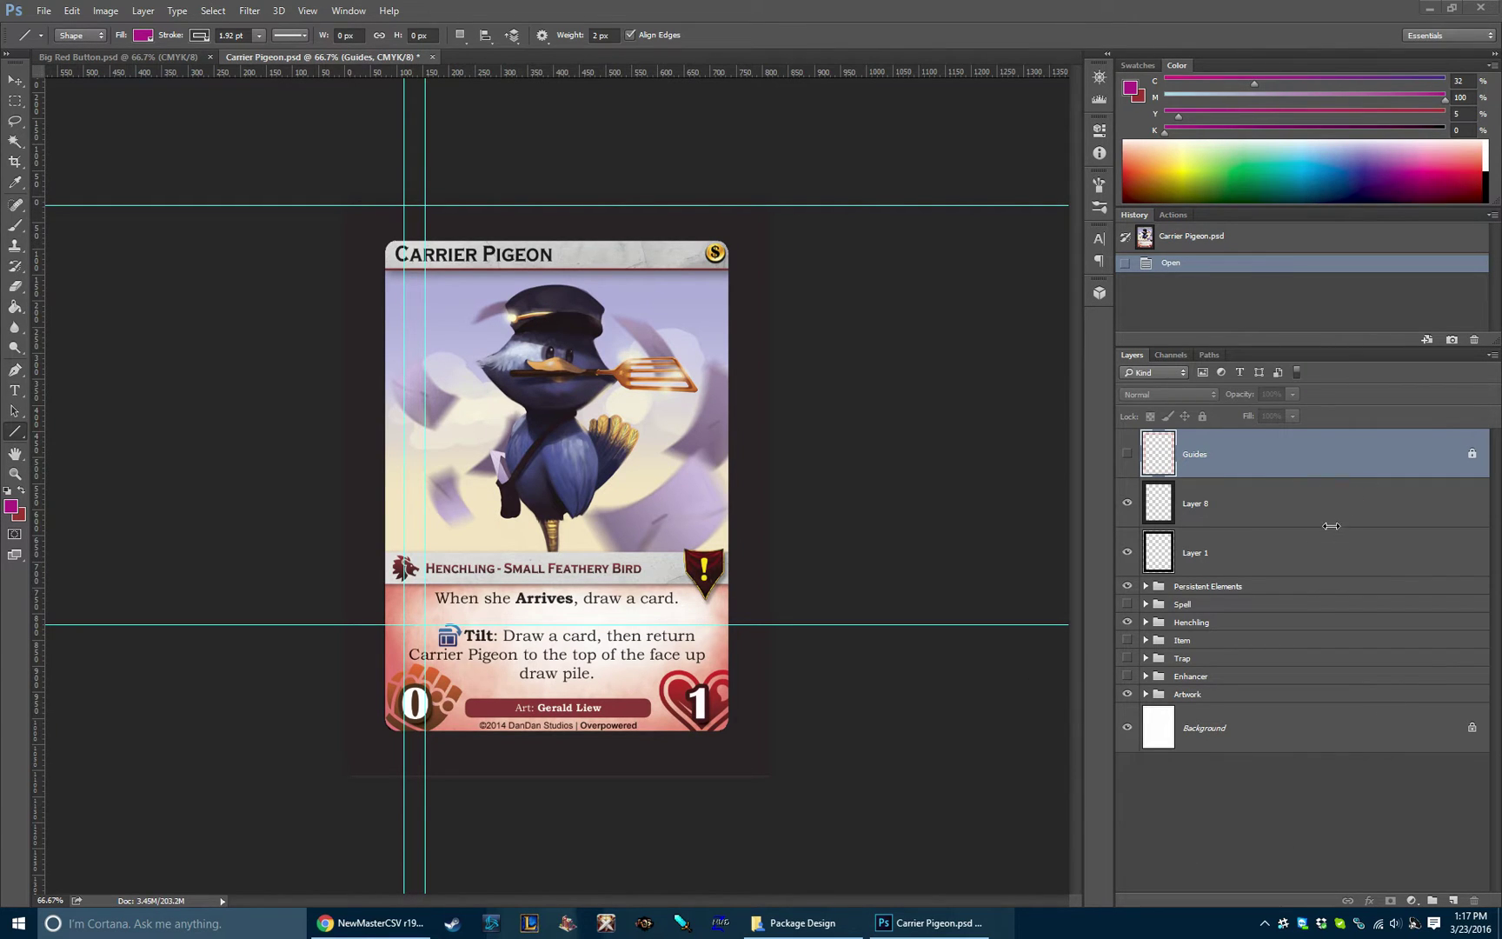
Step: Preview the Guides layer's bleed and safe-area outlines, leaving them hidden
left_click(1127, 454)
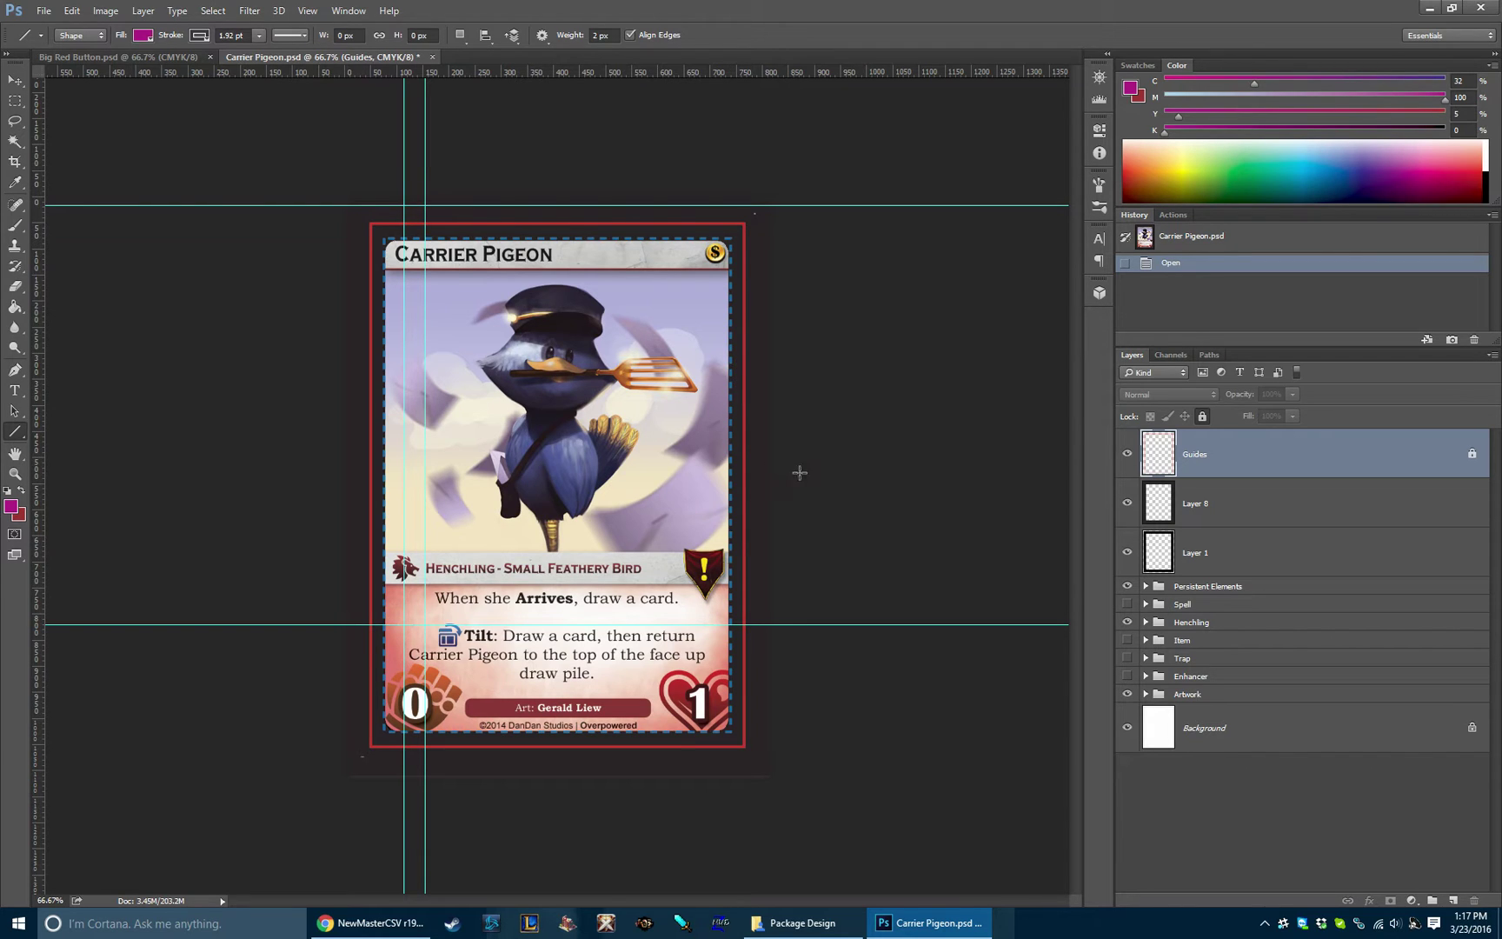
left_click(1127, 453)
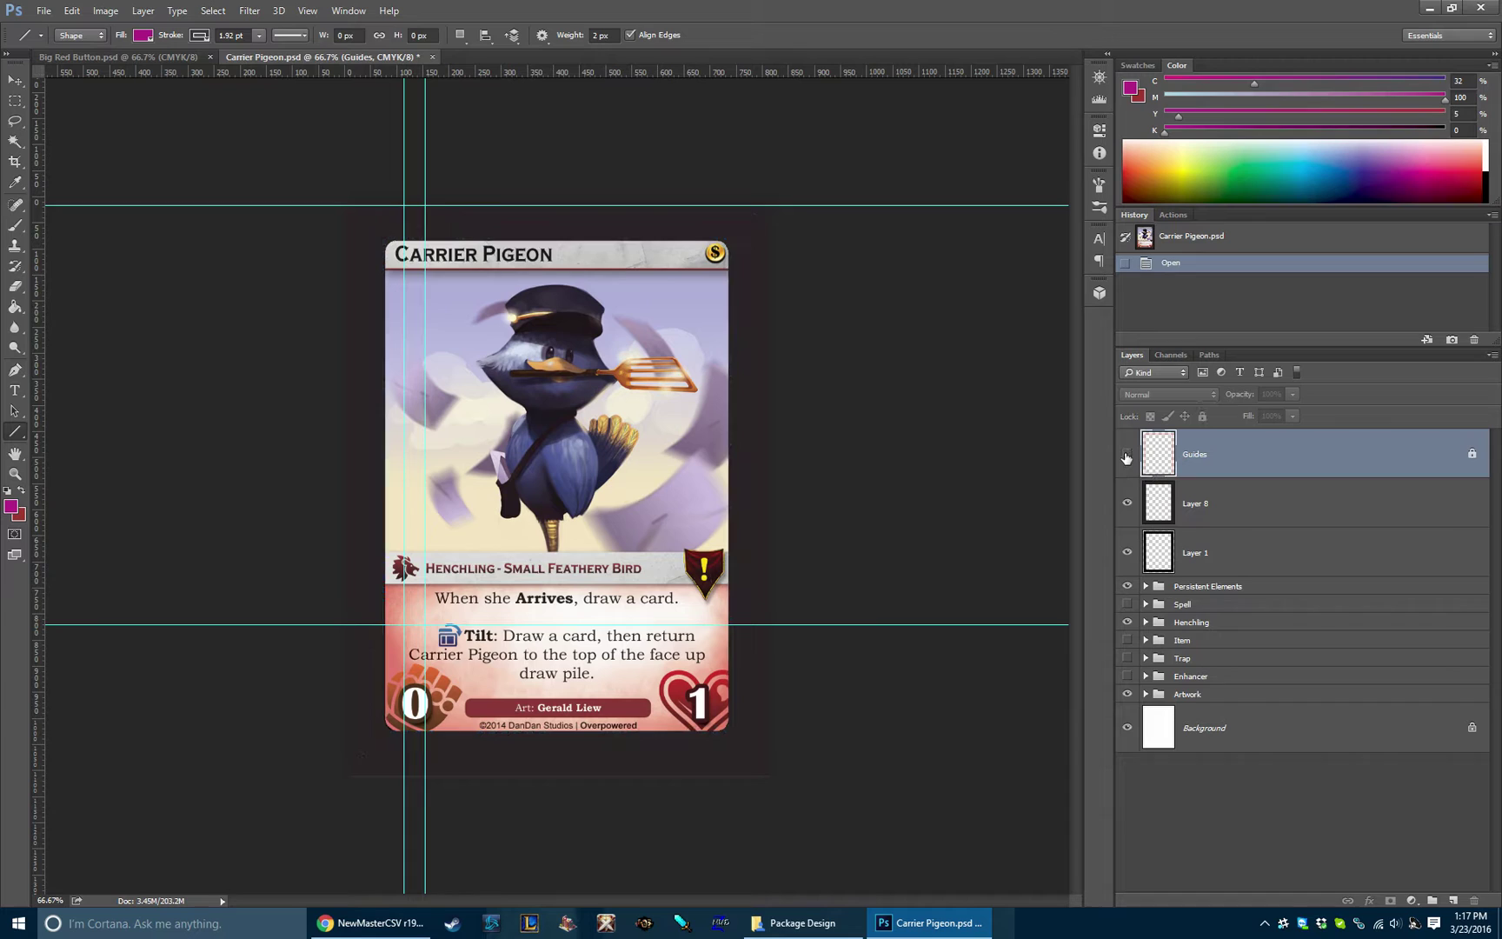
left_click(1126, 454)
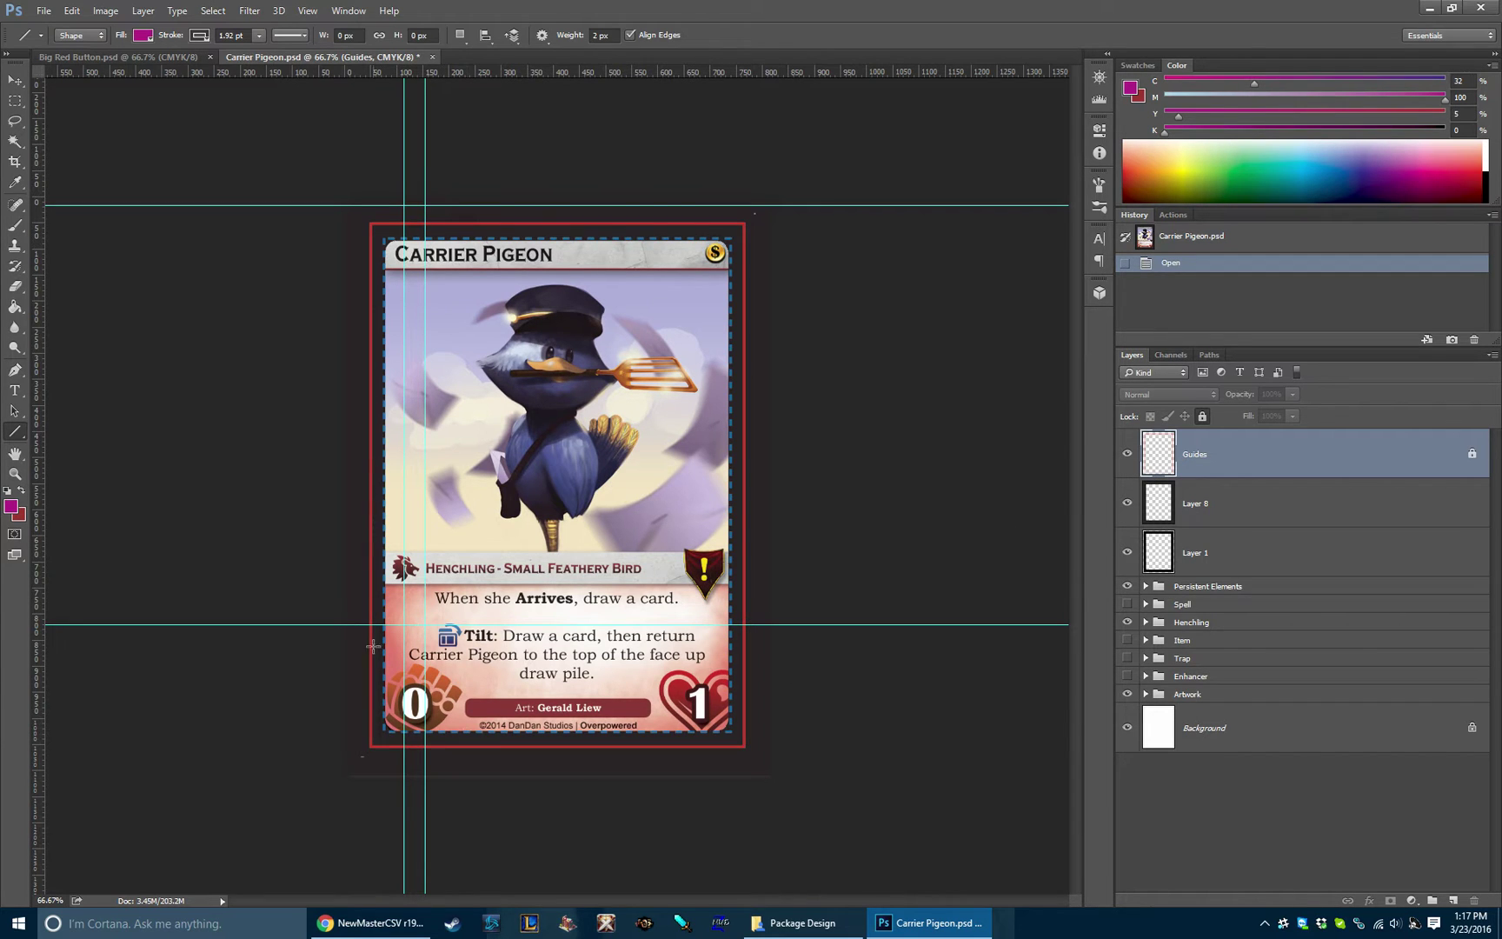
left_click(1126, 454)
Step: Briefly show and hide Layer 8's black bleed area, then select Layer 8
left_click(1126, 503)
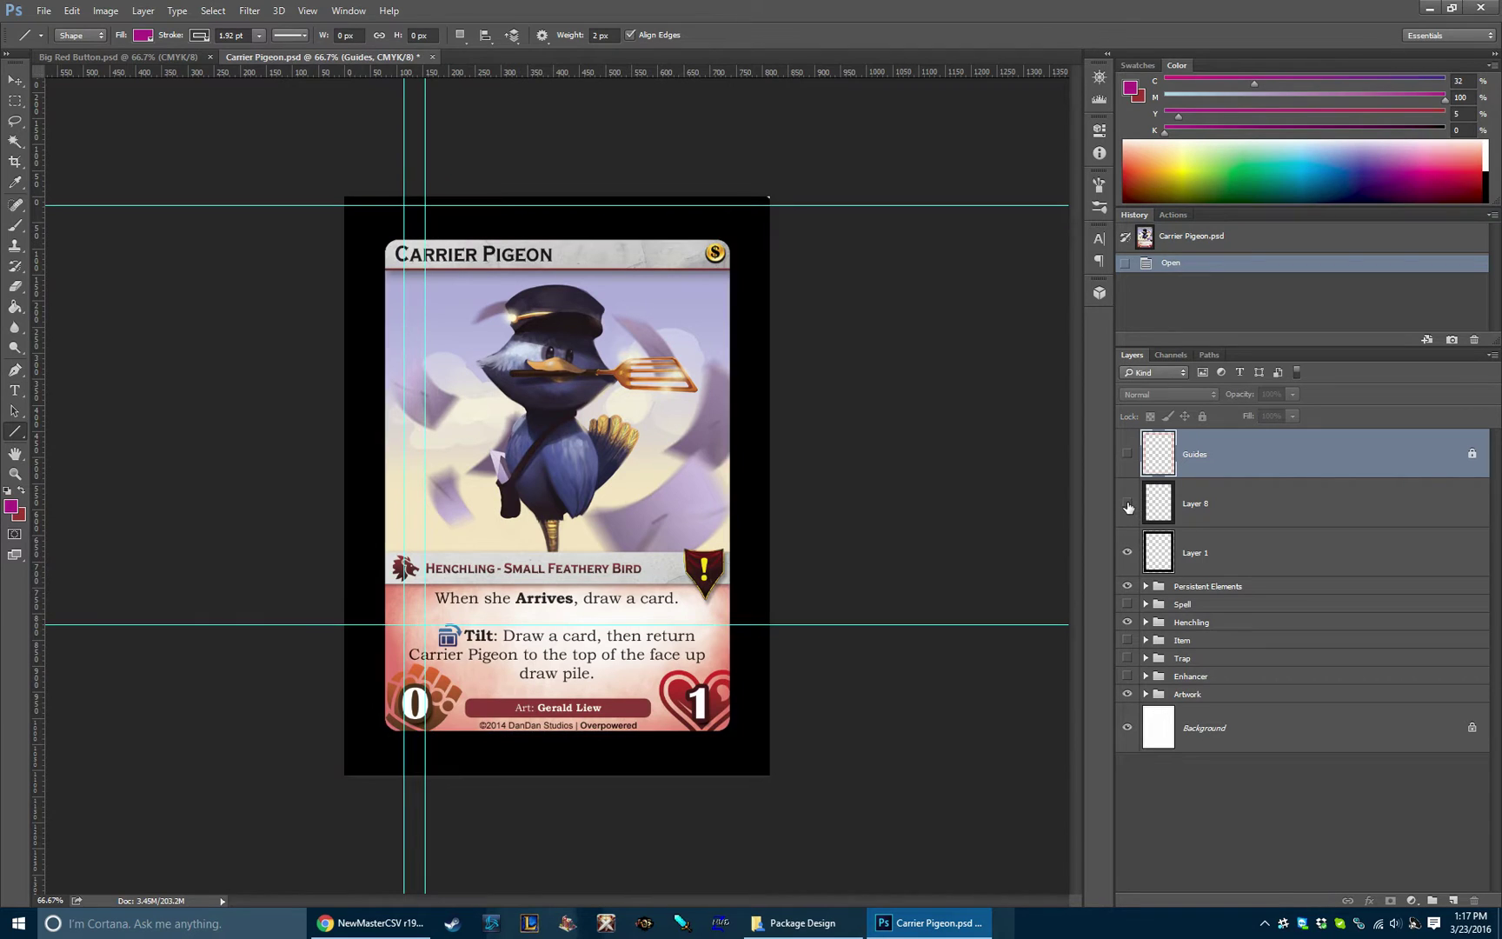
left_click(1127, 503)
left_click(1164, 508)
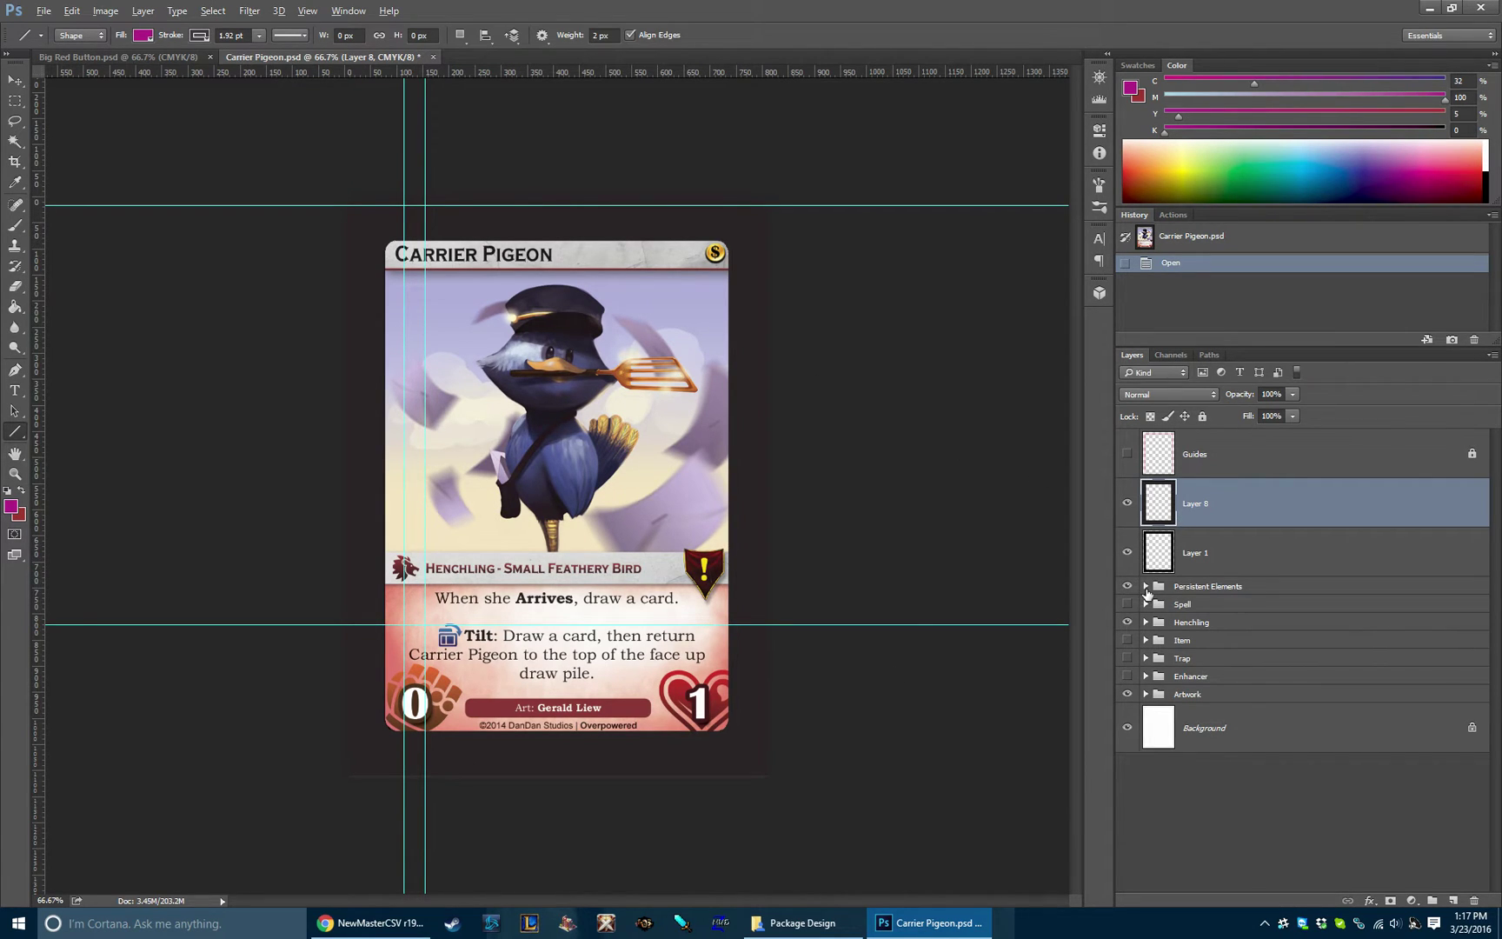
Step: Expand Persistent Elements and preview the $2 and $3 cost coins, returning to one coin
left_click(1147, 588)
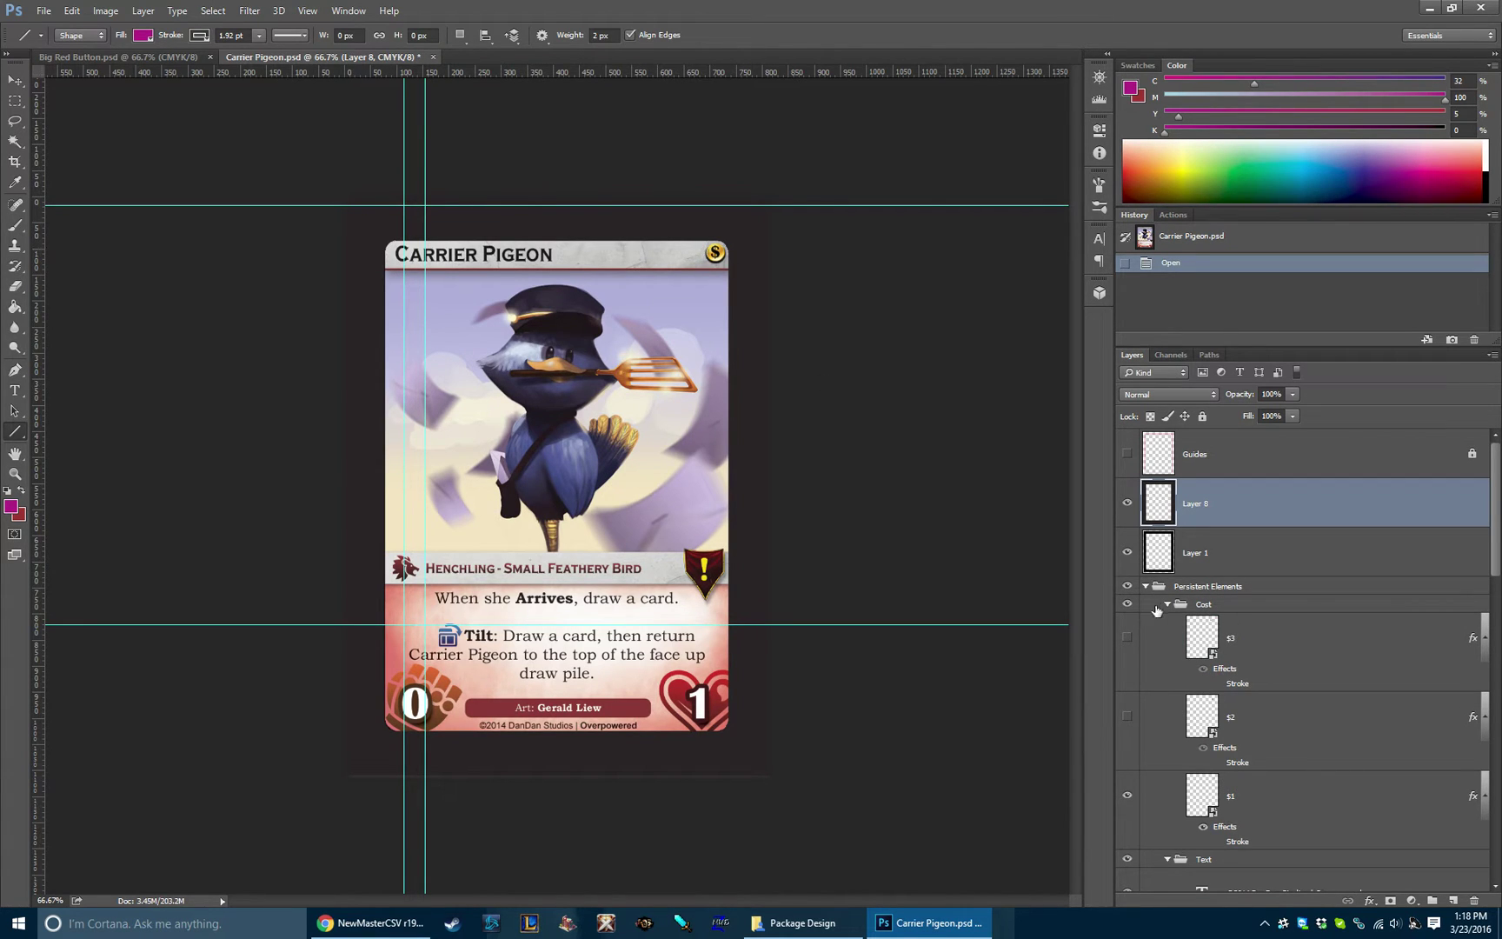
left_click(1127, 605)
left_click(1126, 604)
left_click(1128, 718)
left_click(1127, 639)
left_click(1128, 639)
left_click(1128, 718)
Step: Toggle the copyright line off and on, then select the Artist Credit, Carrier Pigeon and Function Text layers
scroll(1148, 619, "down", 6)
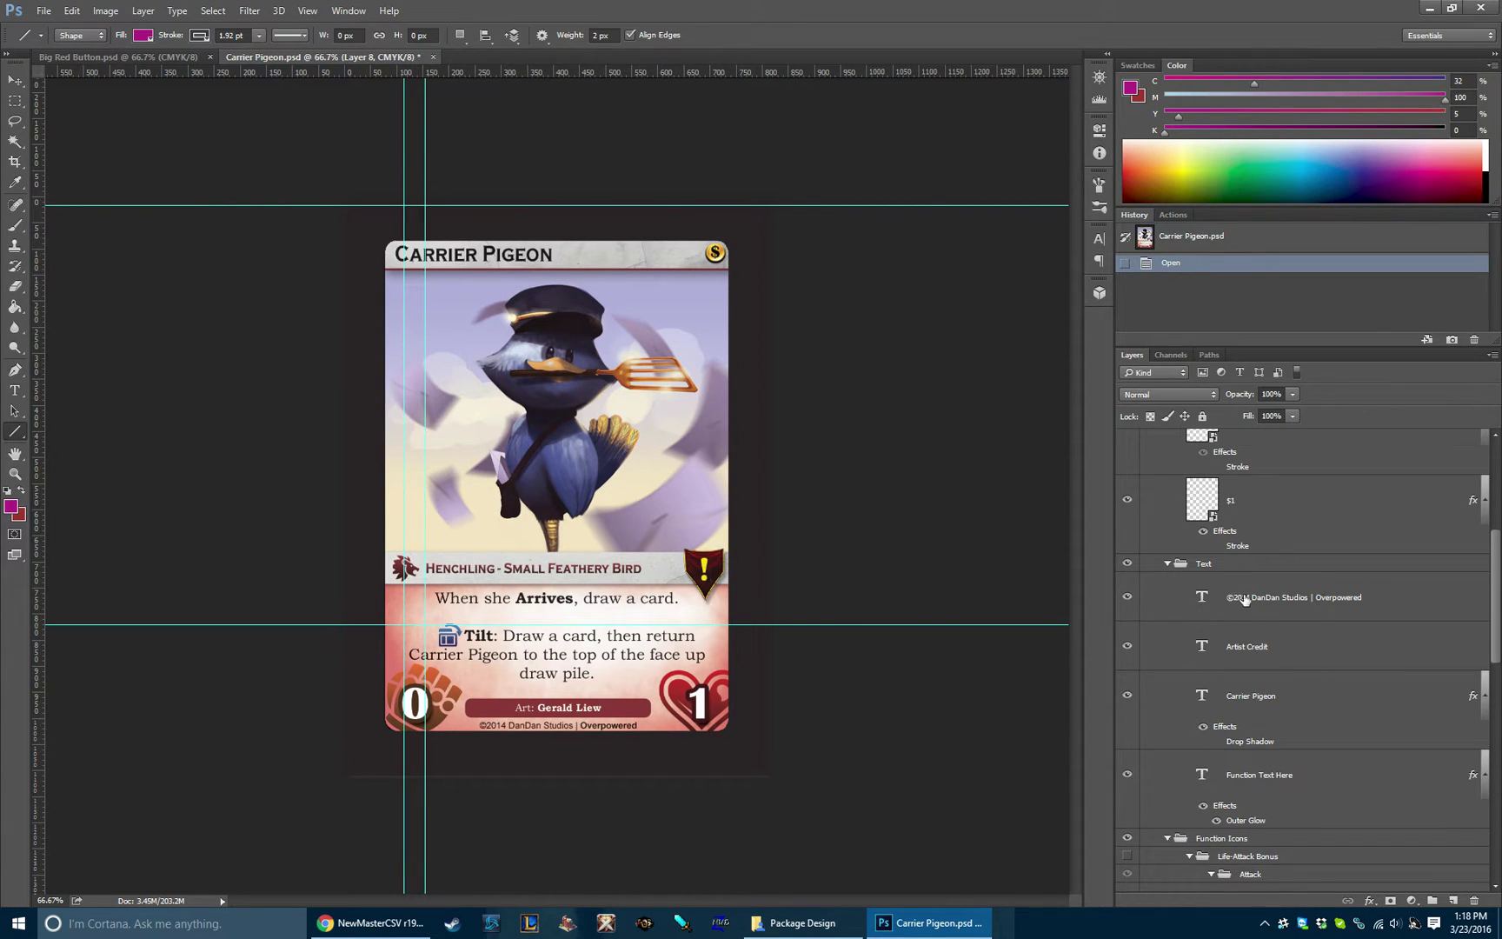
left_click(1245, 600)
left_click(1126, 600)
left_click(1125, 599)
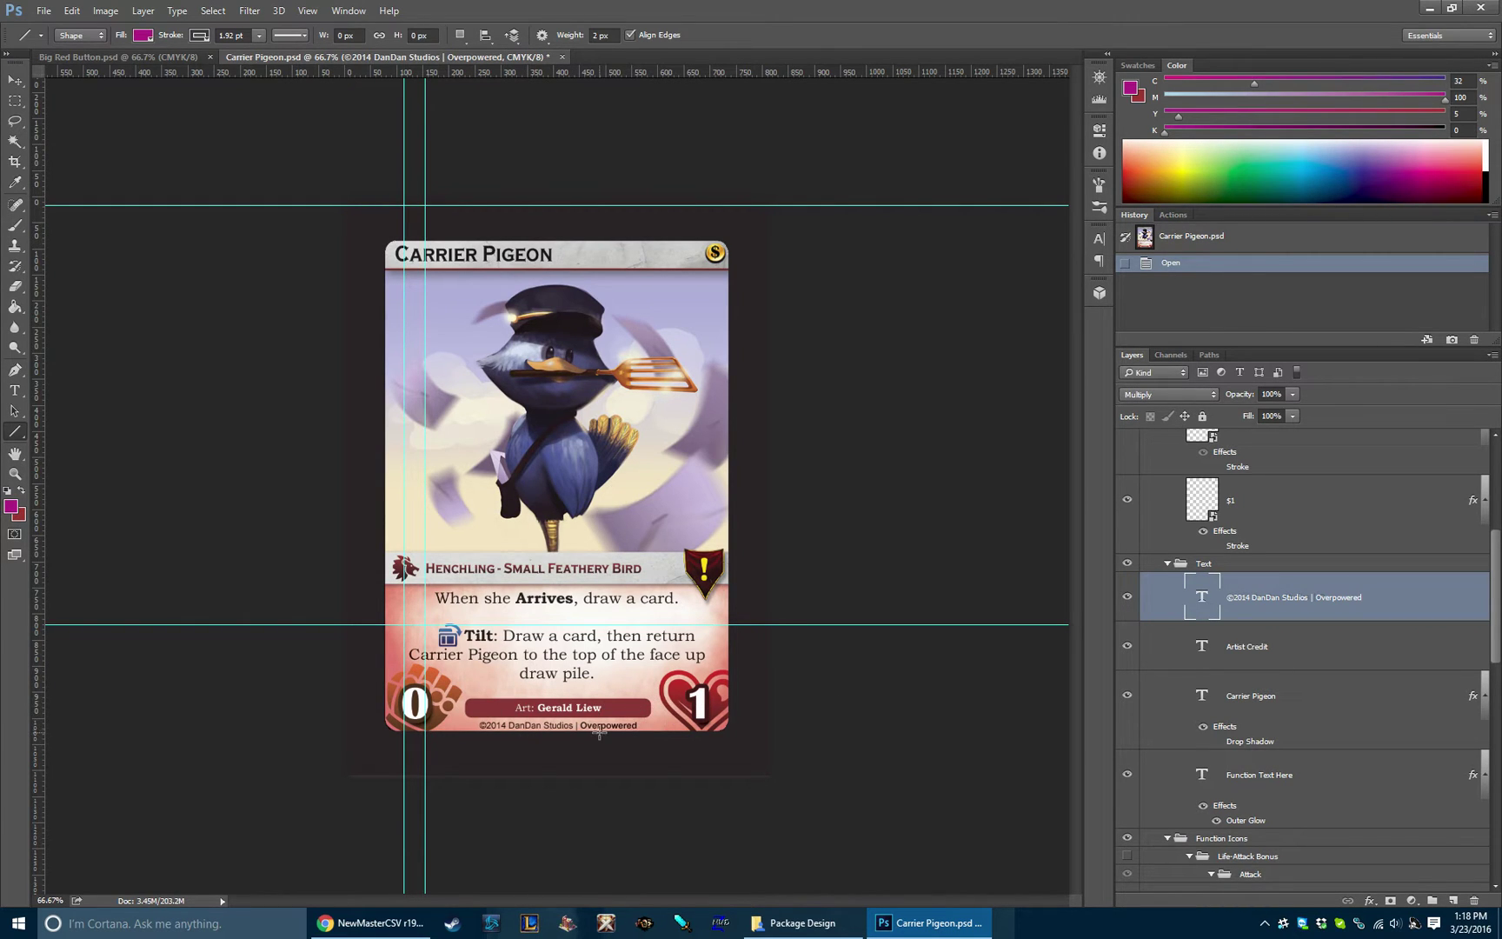
left_click(1246, 644)
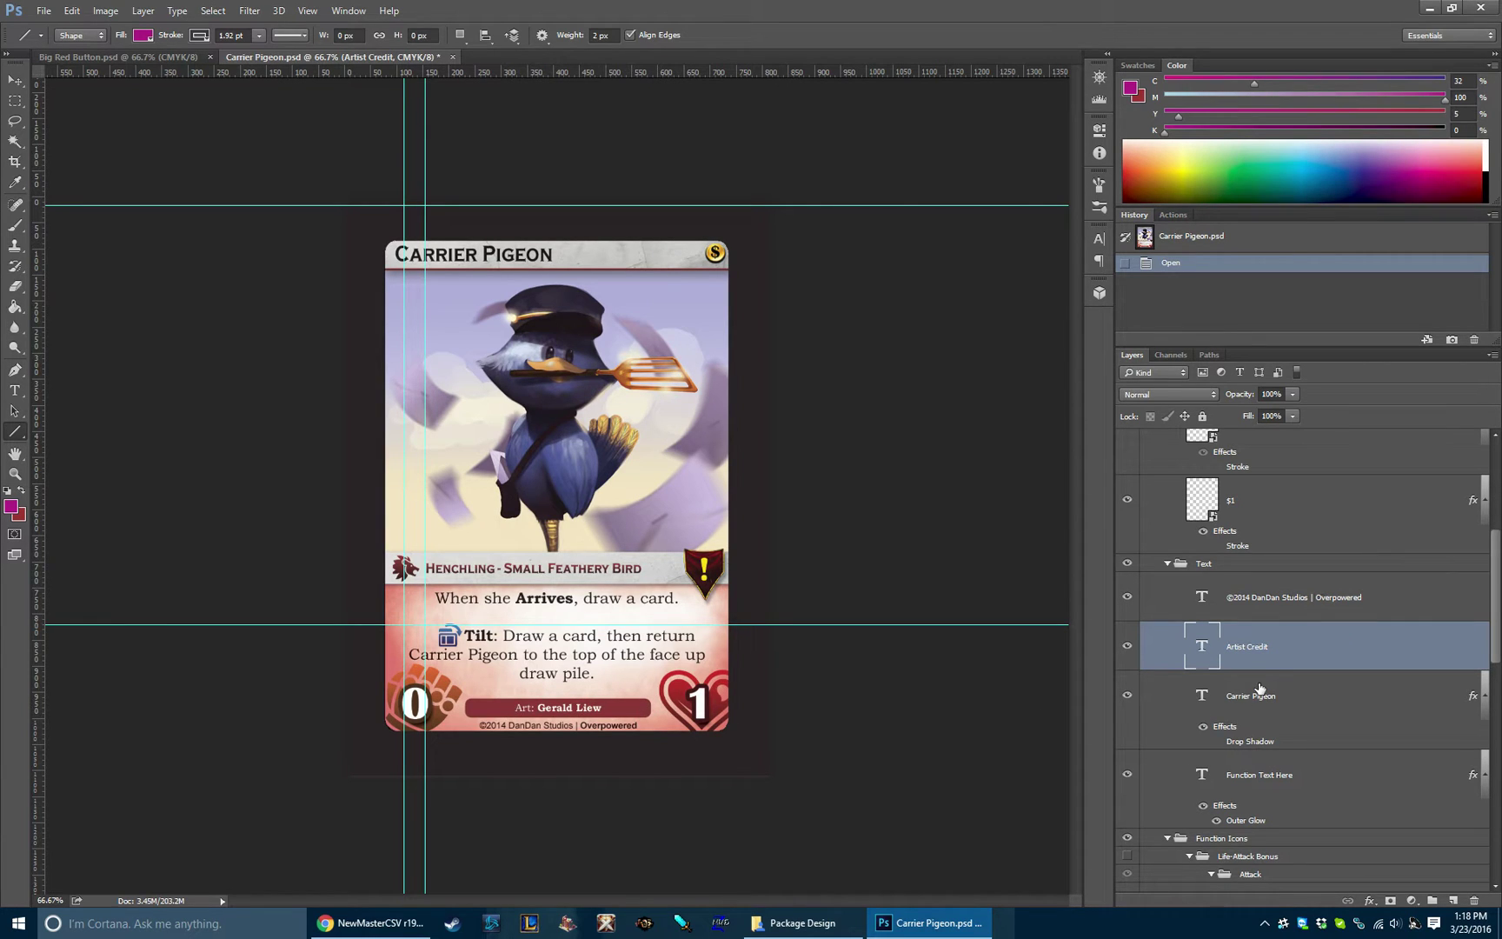
left_click(1256, 692)
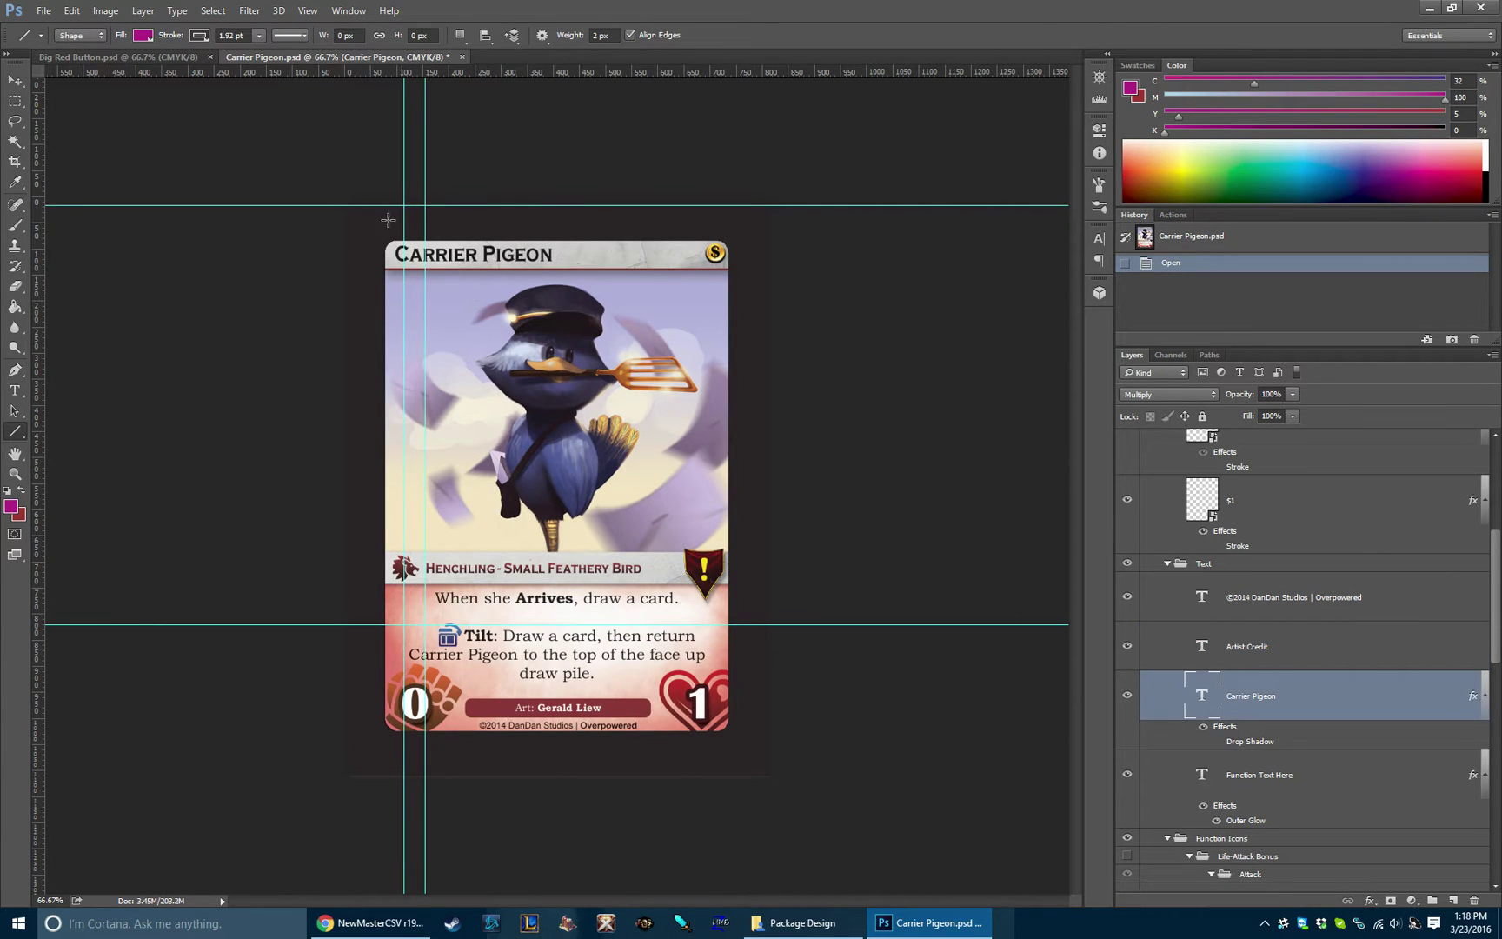
left_click(1265, 772)
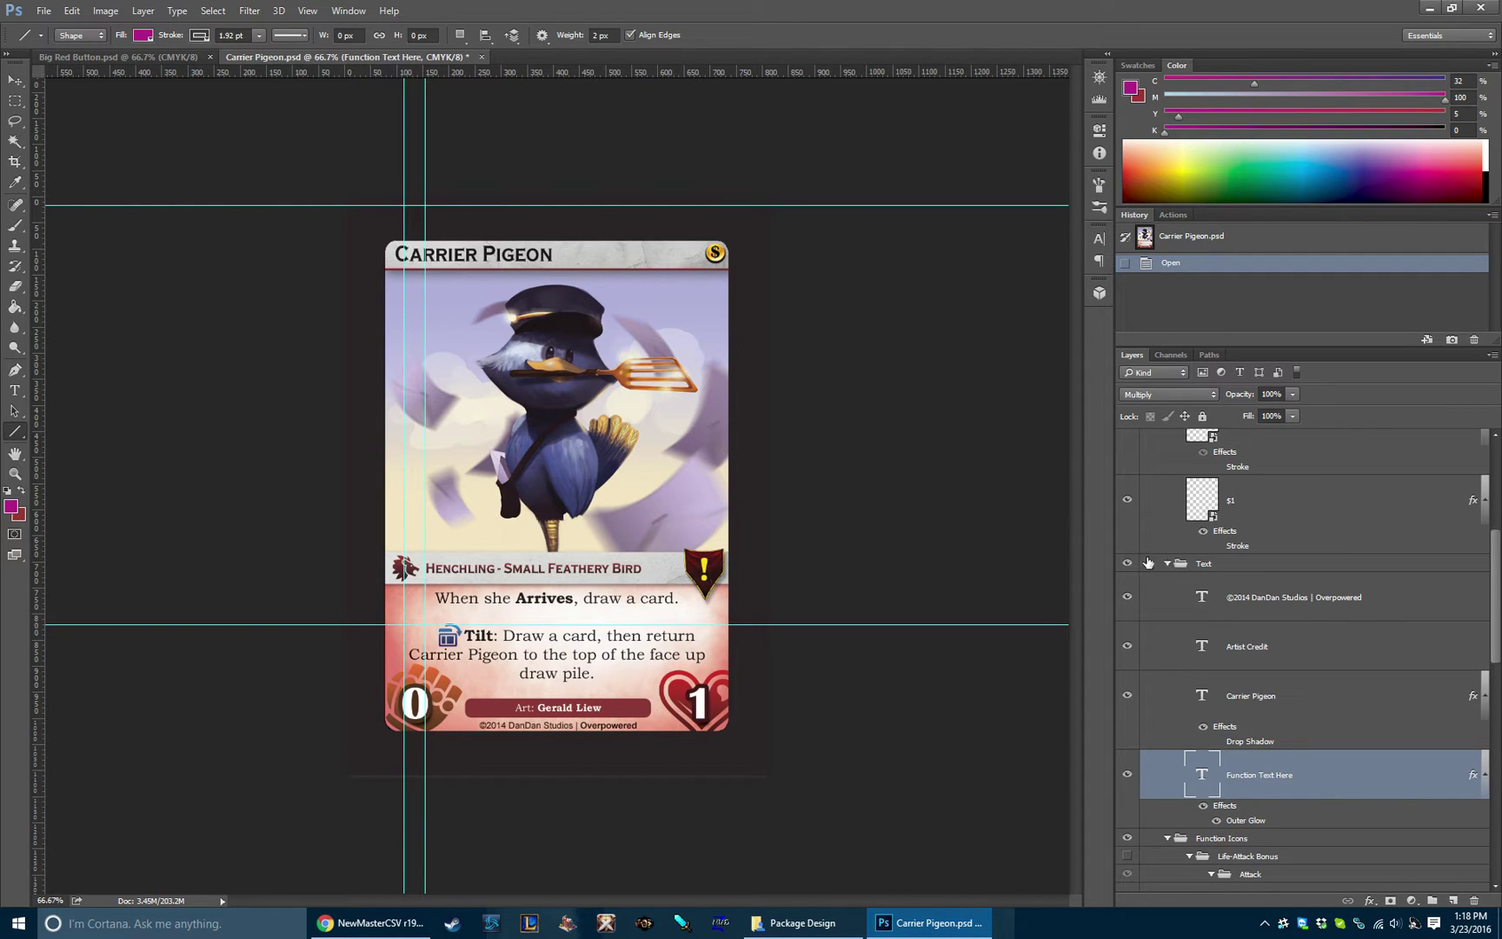
Step: Collapse Persistent Elements and preview the purple Spell and green Item frames before restoring the red Henchling frame
scroll(1162, 579, "up", 3)
scroll(1161, 580, "up", 4)
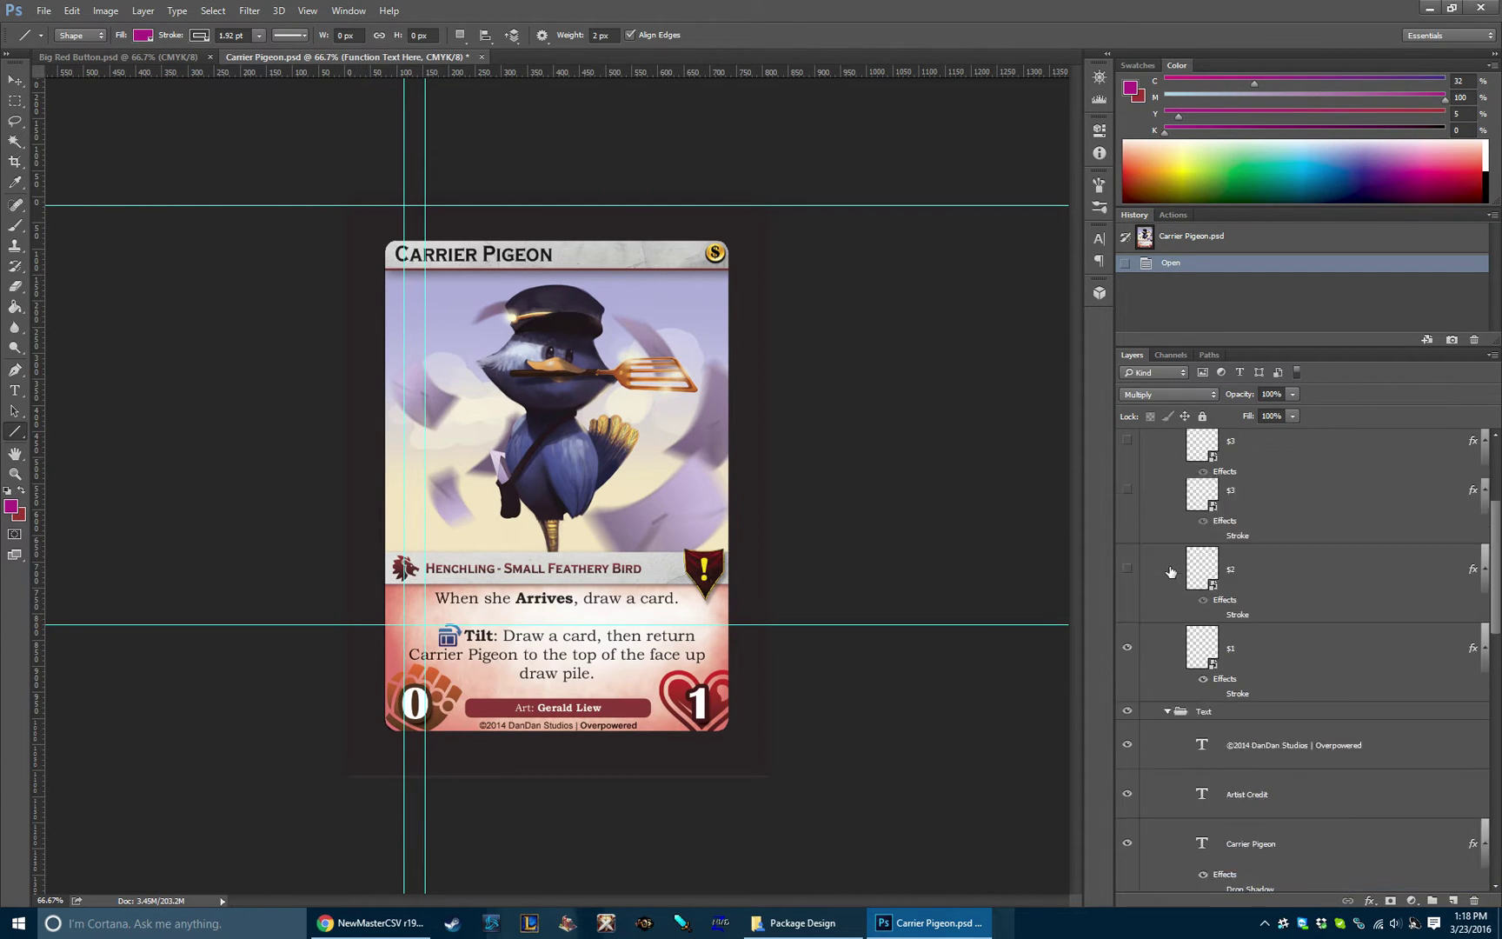
left_click(1144, 538)
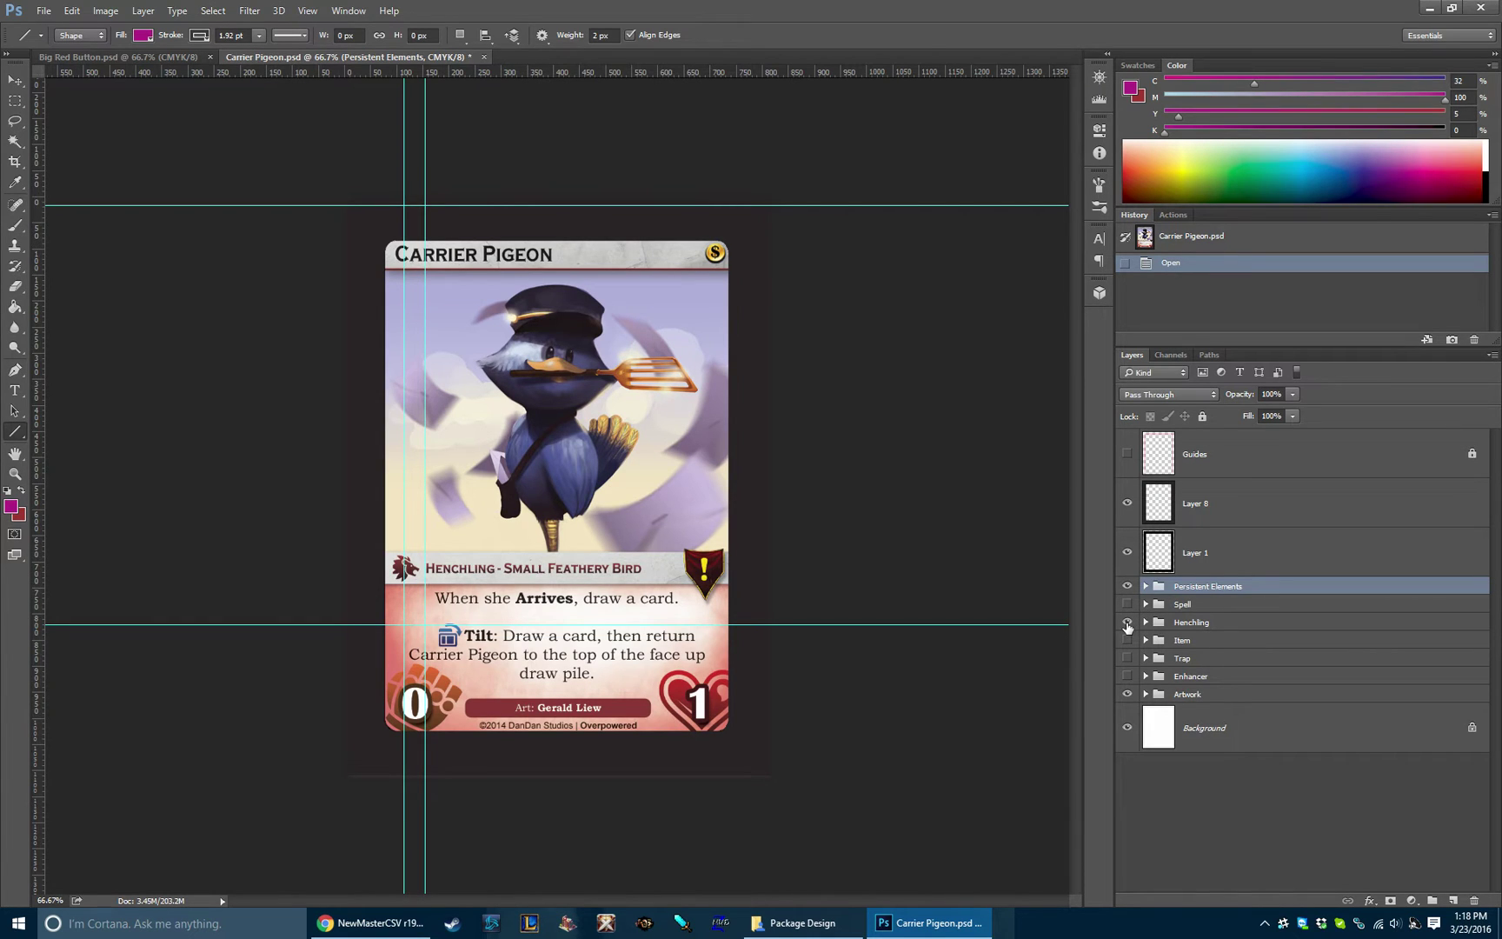
left_click(1127, 622)
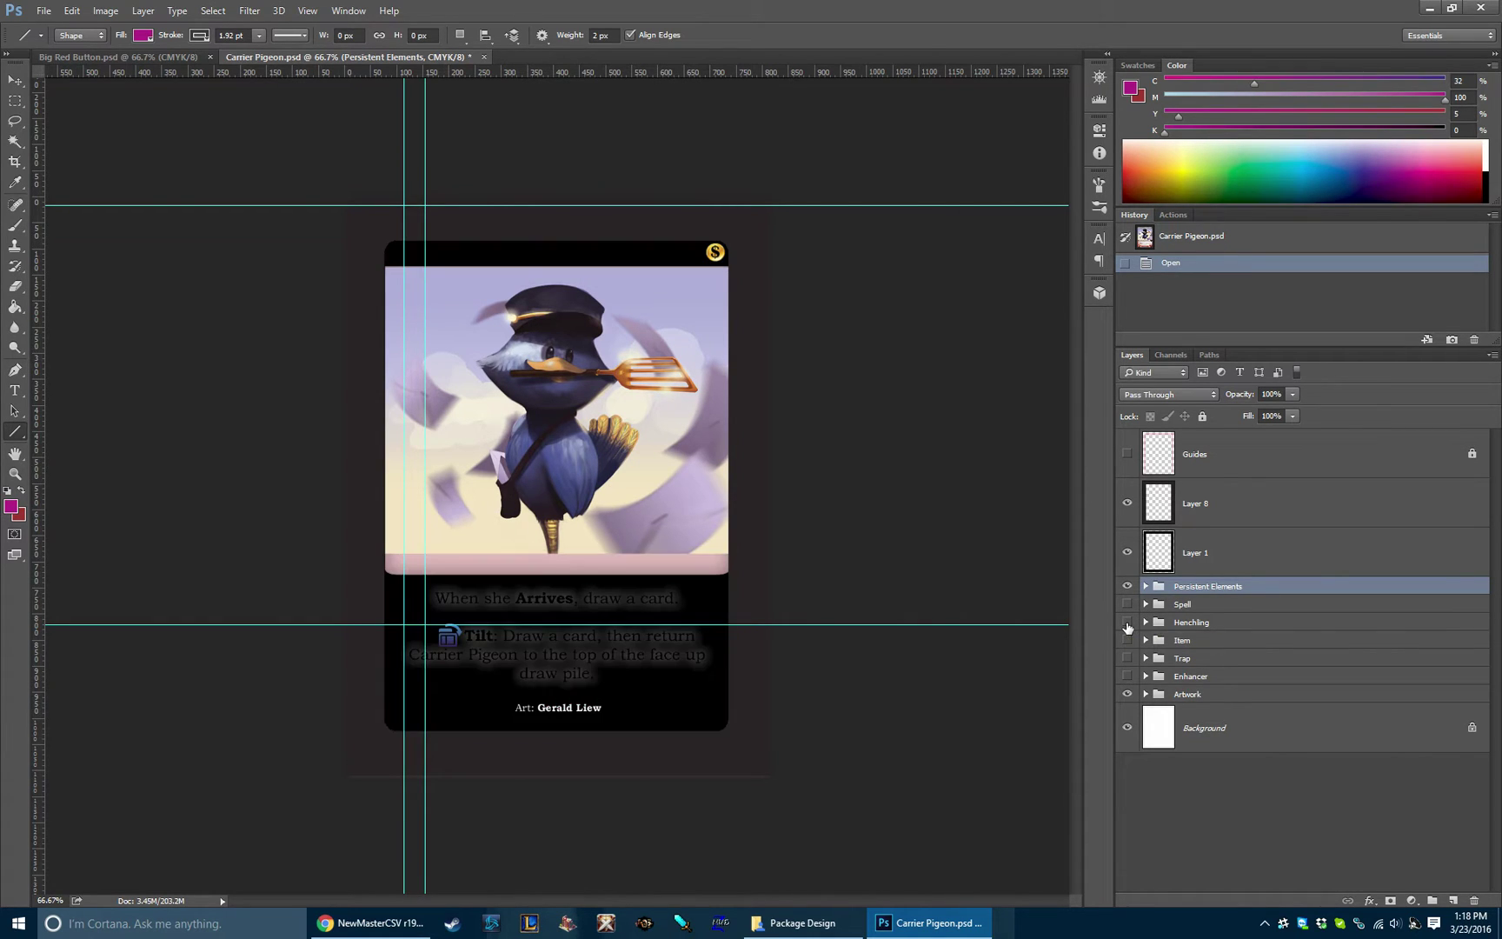
left_click(1127, 604)
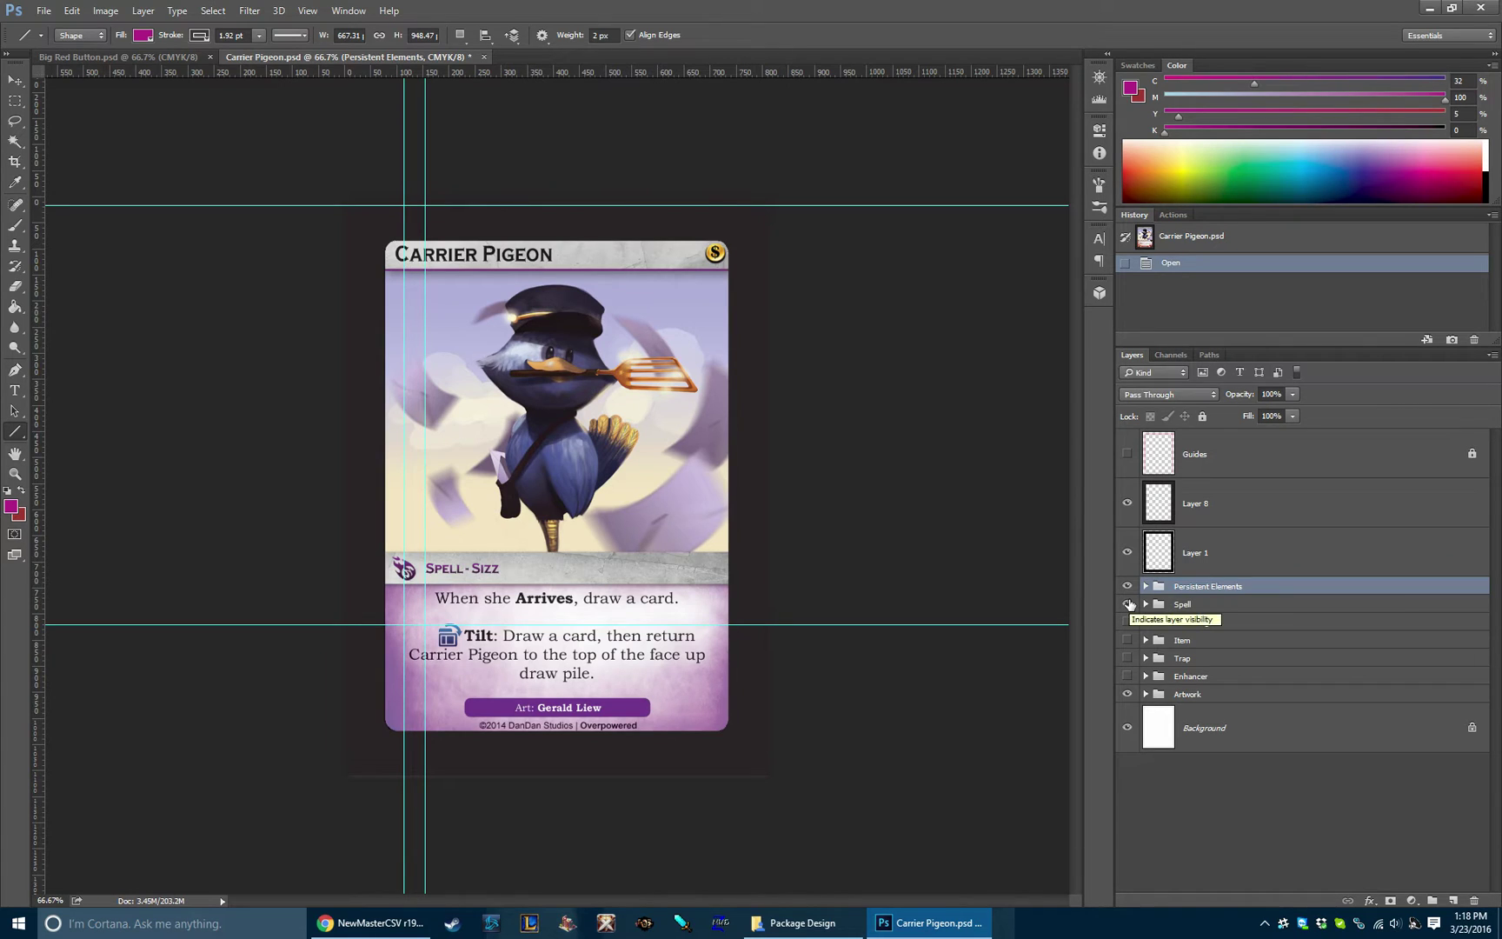
left_click(1128, 604)
left_click(1127, 640)
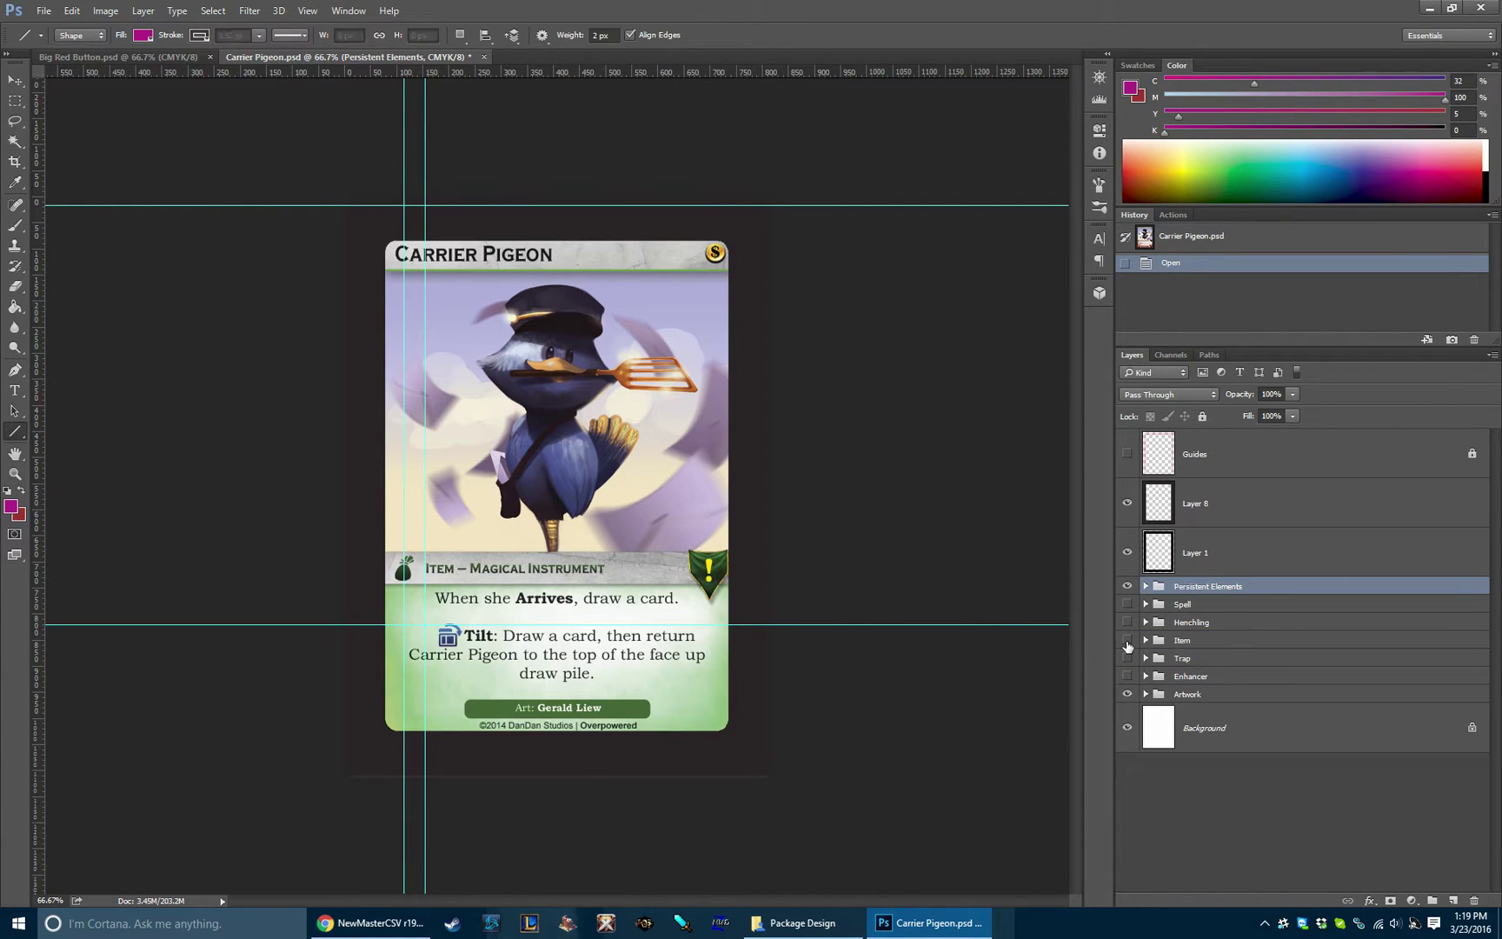
left_click(1128, 640)
left_click(1128, 622)
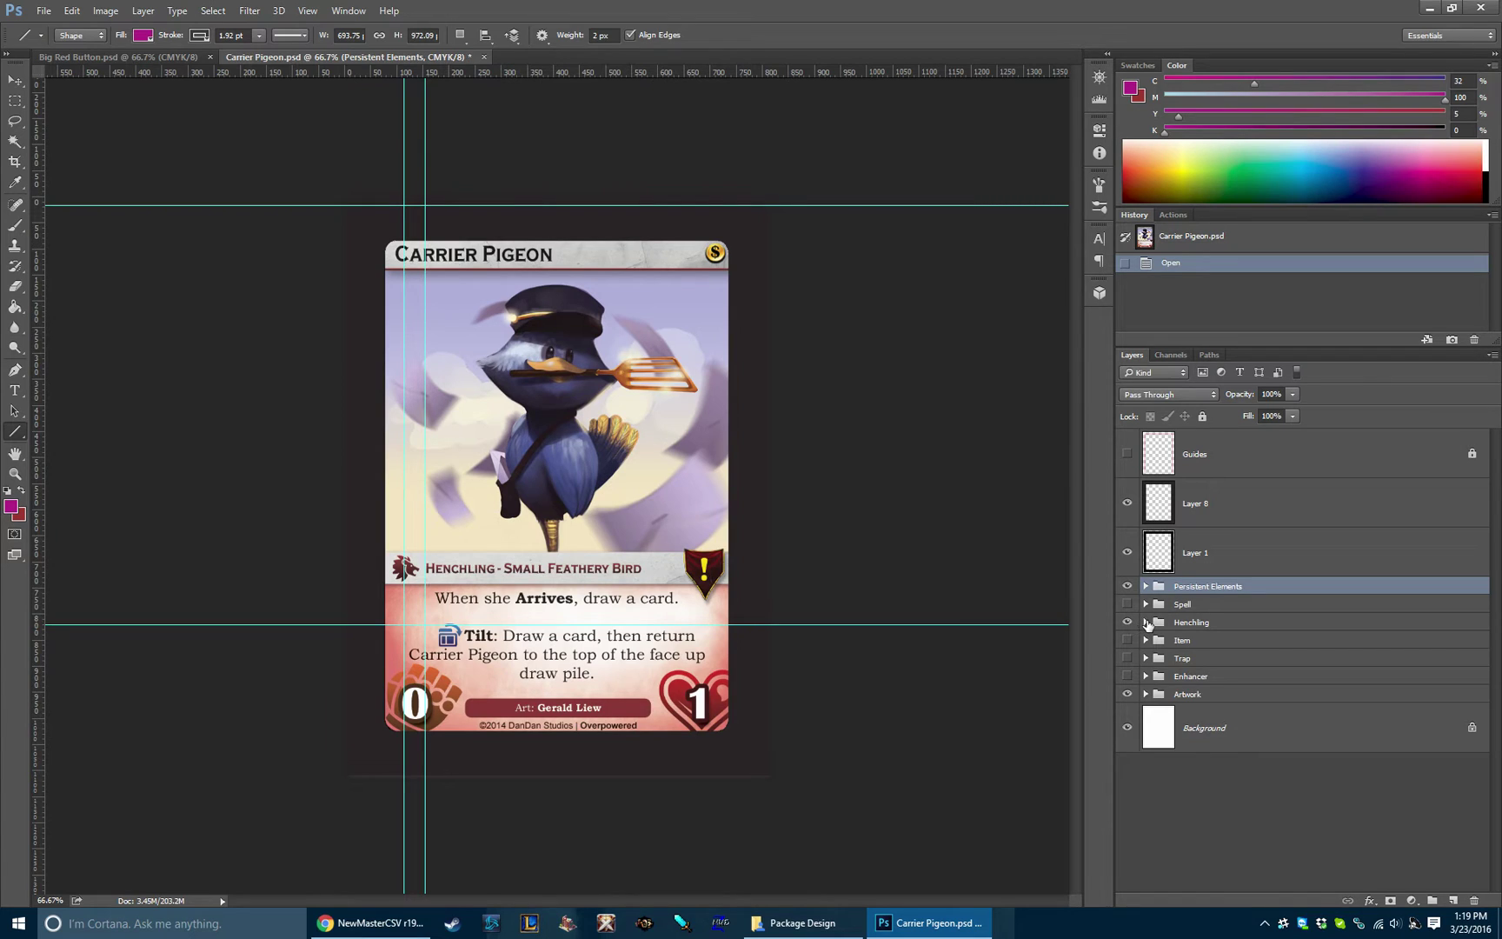
Step: Expand the Henchling group, select its Banner subgroup and toggle the exclamation shield banner off and on twice
left_click(1146, 623)
left_click(1147, 623)
left_click(1147, 623)
scroll(1265, 600, "down", 2)
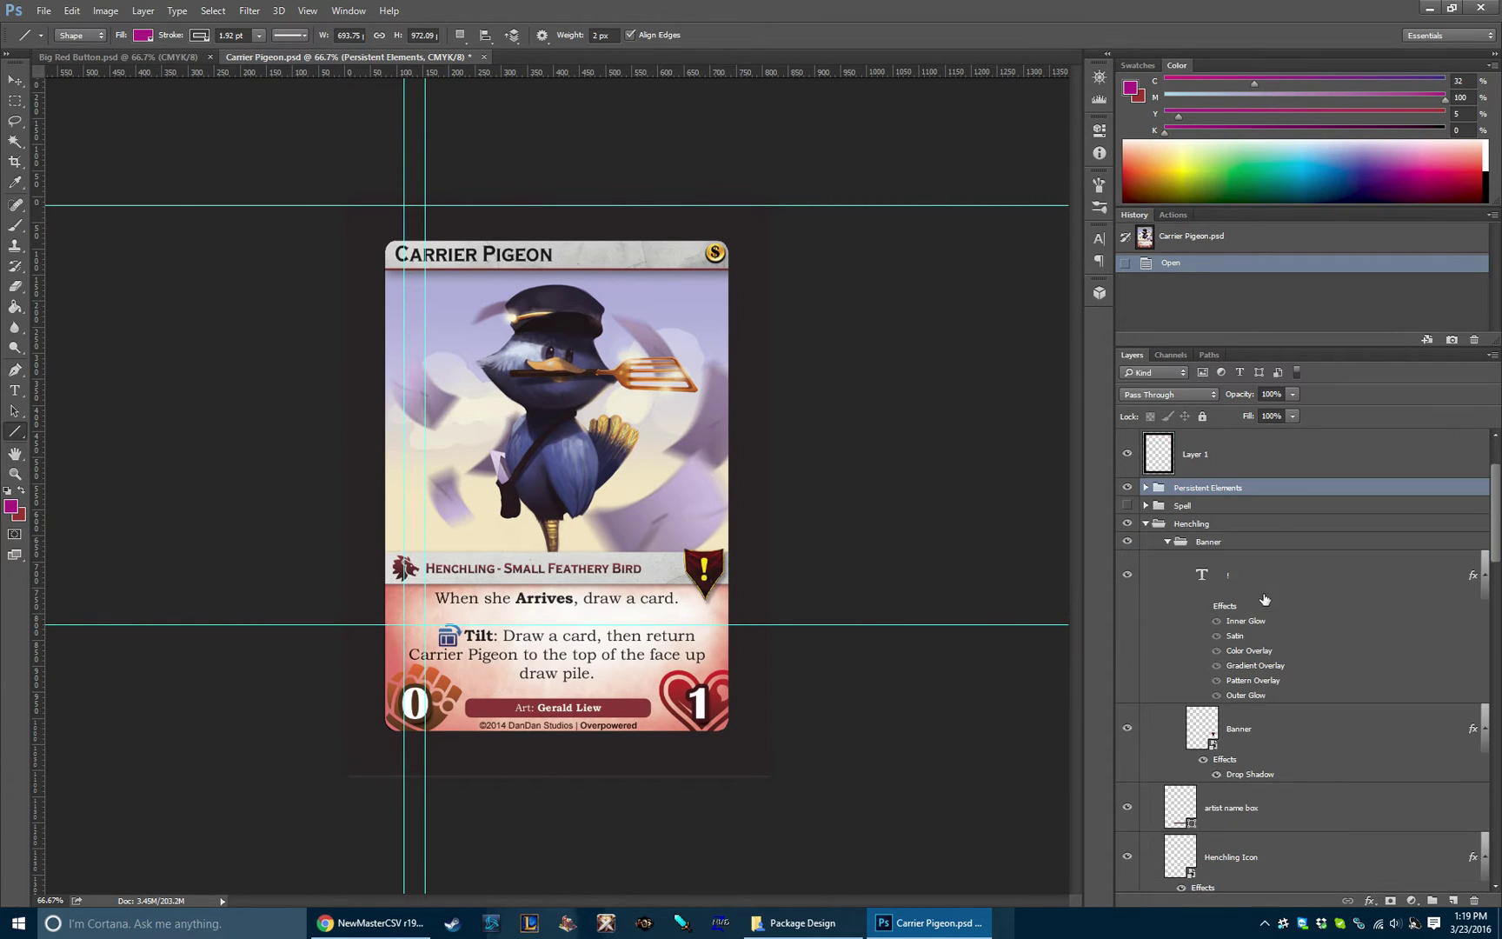
scroll(1265, 599, "up", 1)
left_click(1203, 498)
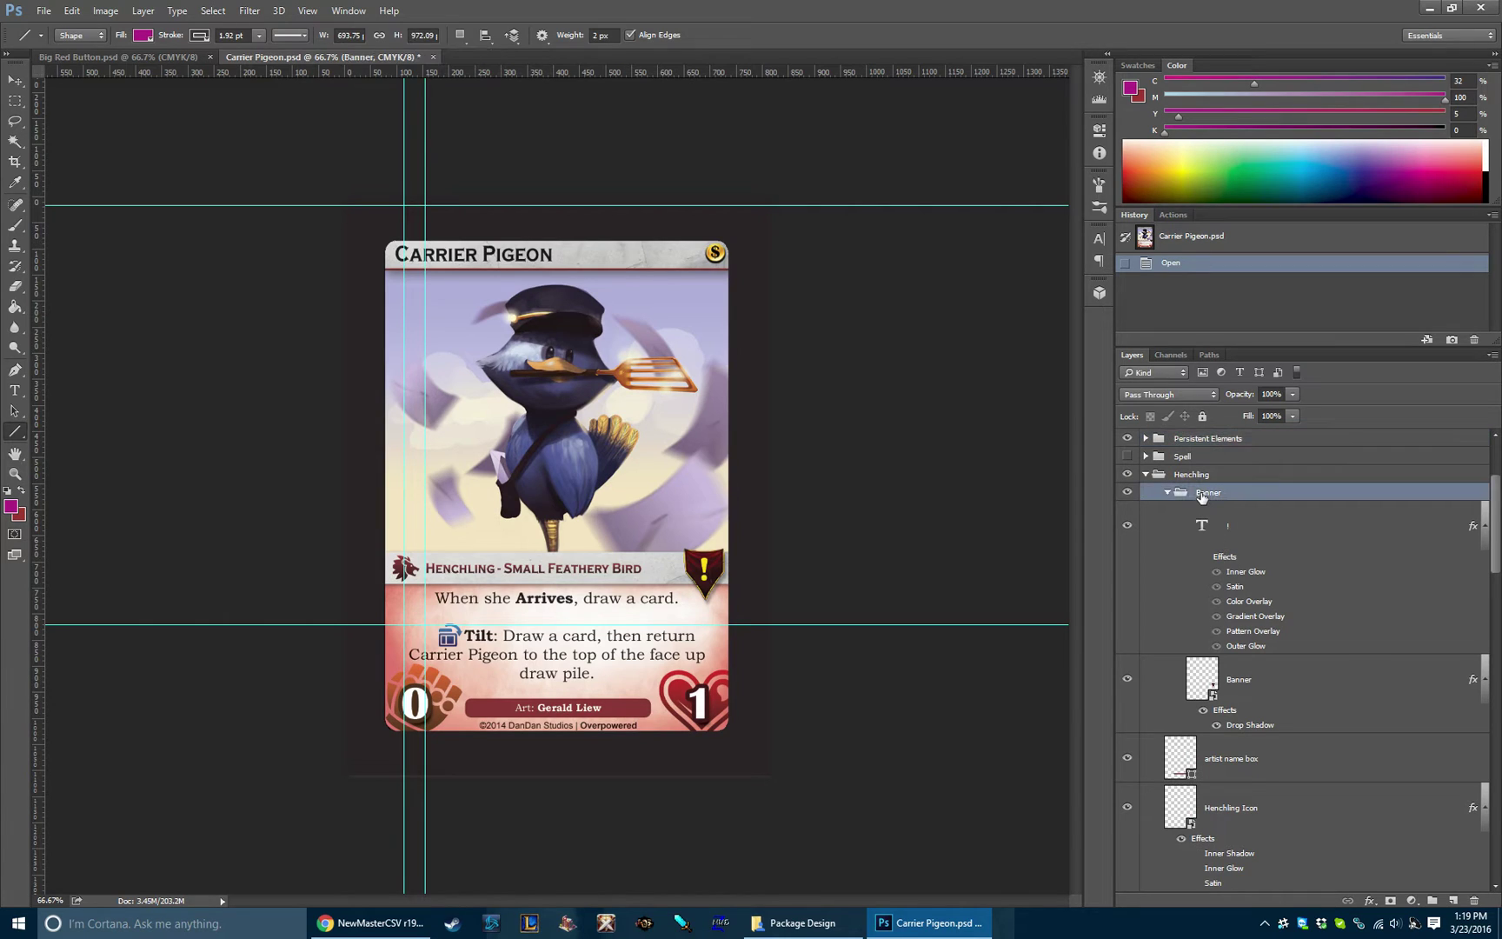
left_click(1127, 493)
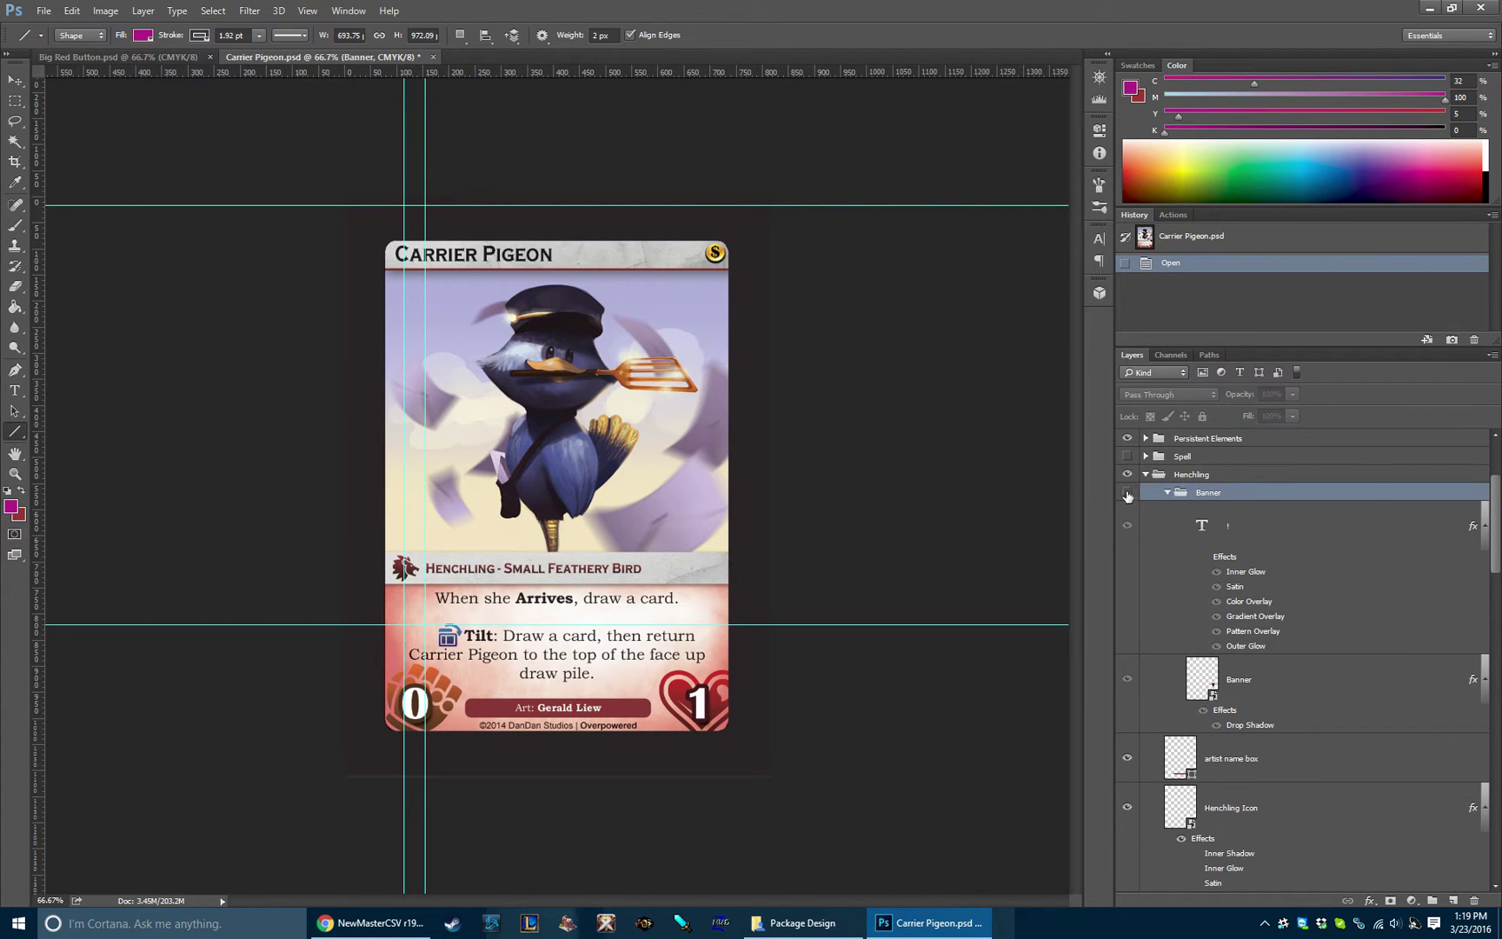
left_click(1128, 493)
left_click(1127, 493)
left_click(1127, 493)
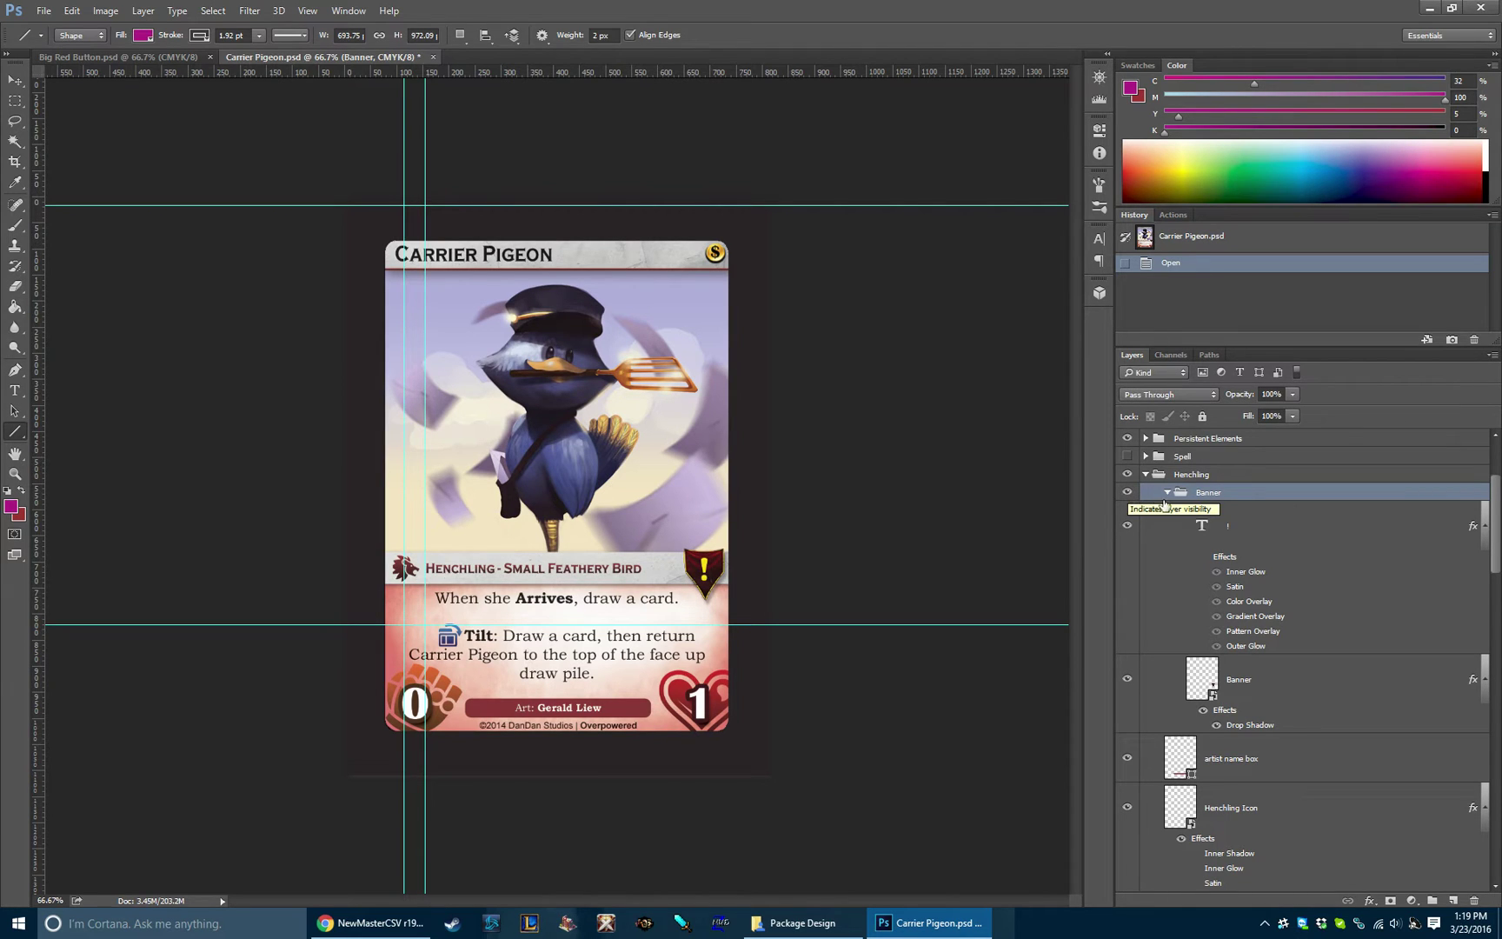
Step: Collapse and re-expand the Banner group, toggle the shield banner once more, then collapse it
left_click(1167, 493)
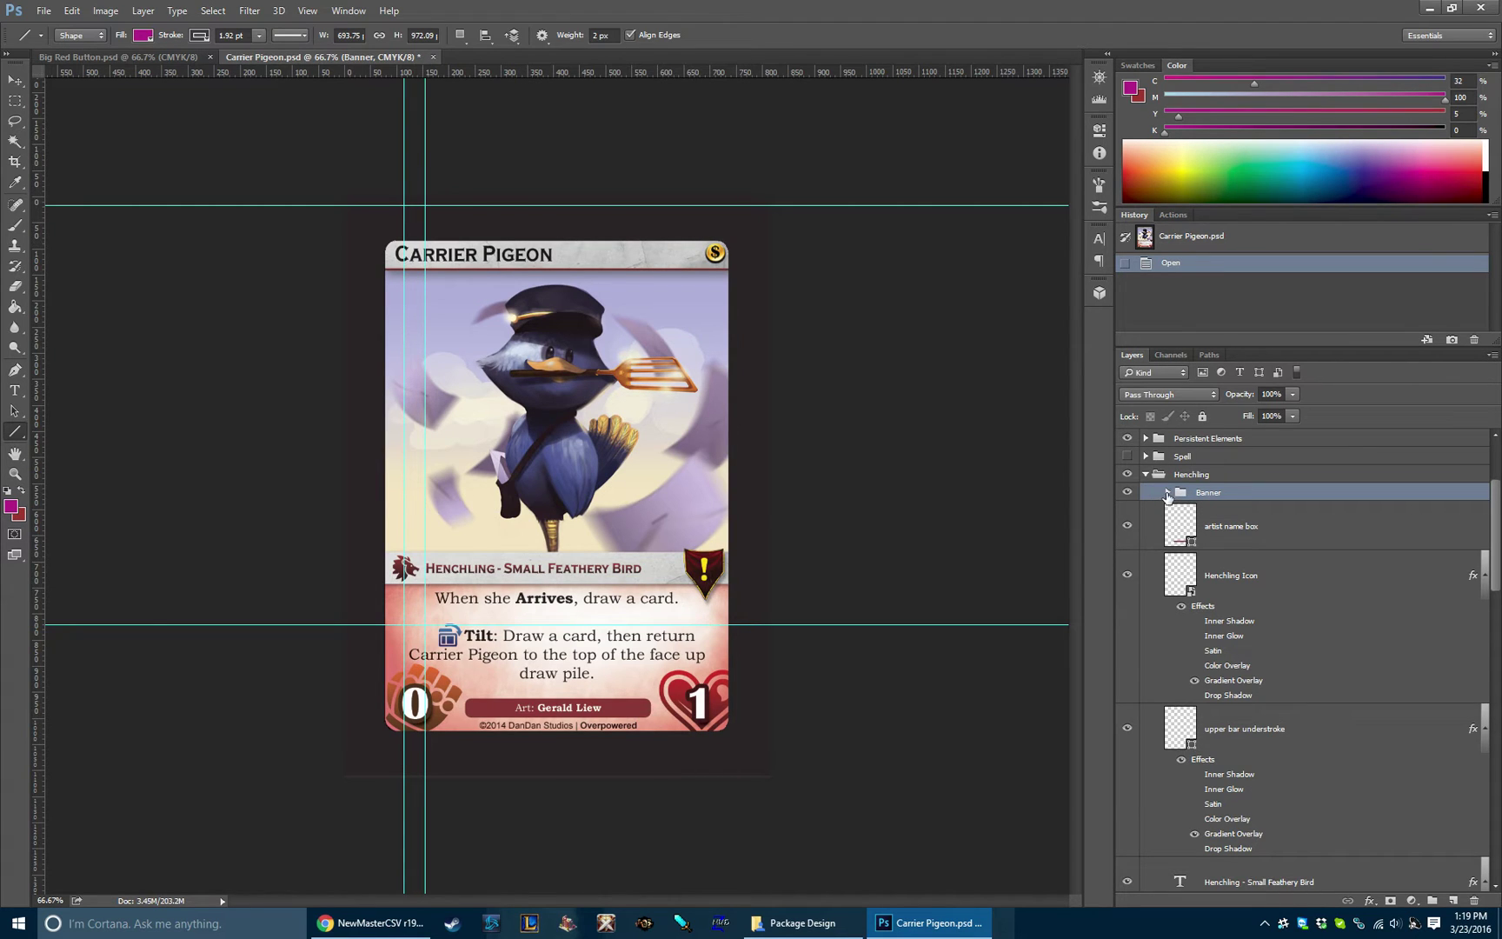
left_click(1168, 492)
left_click(1128, 492)
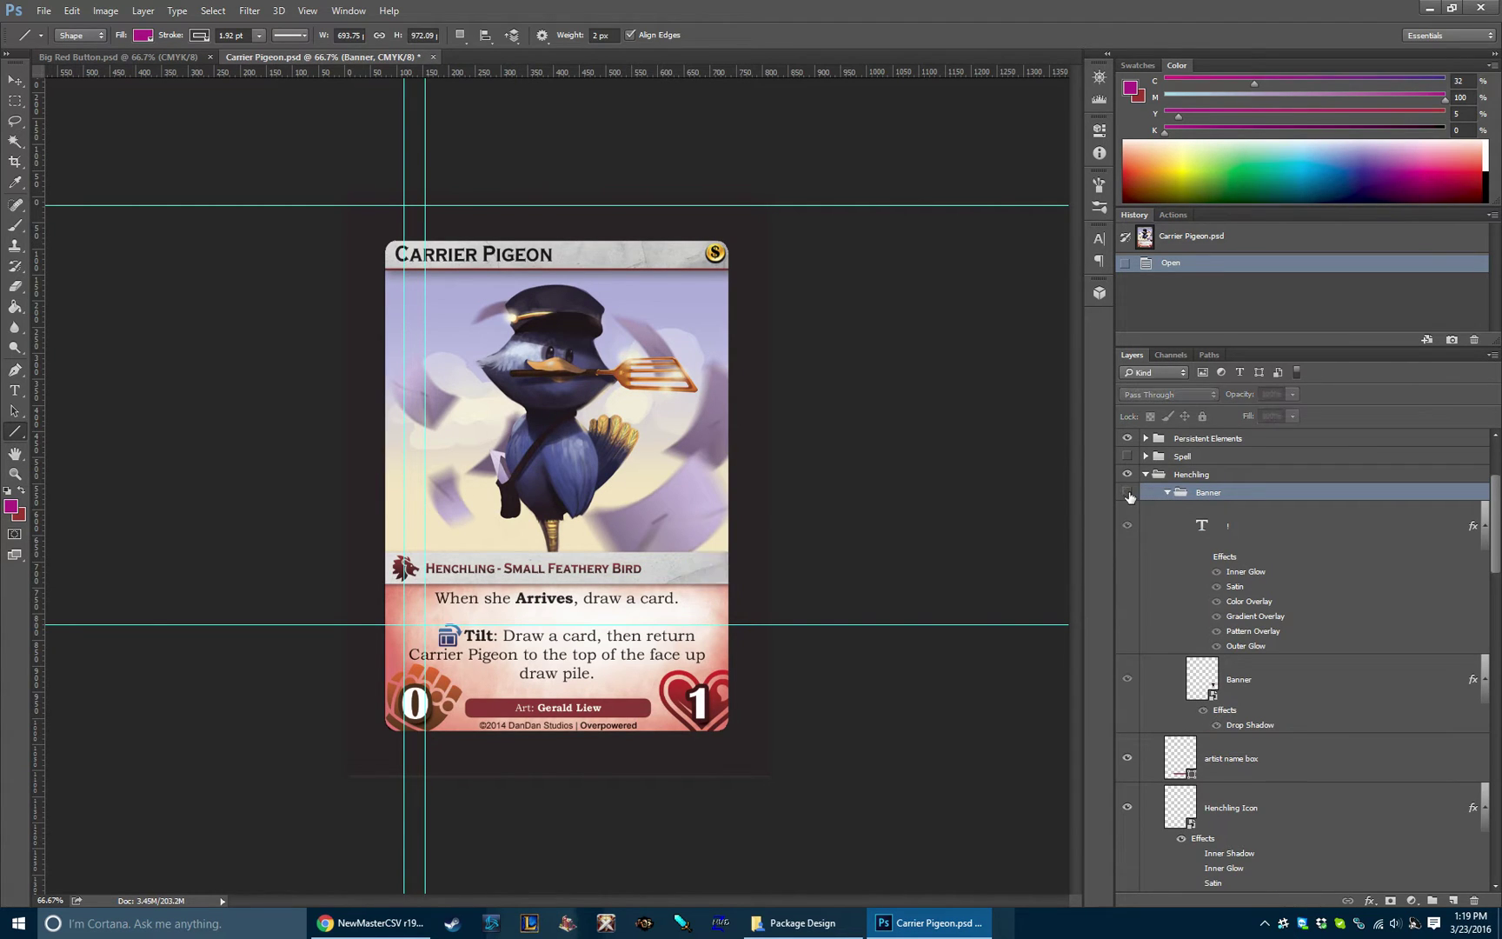
left_click(1128, 493)
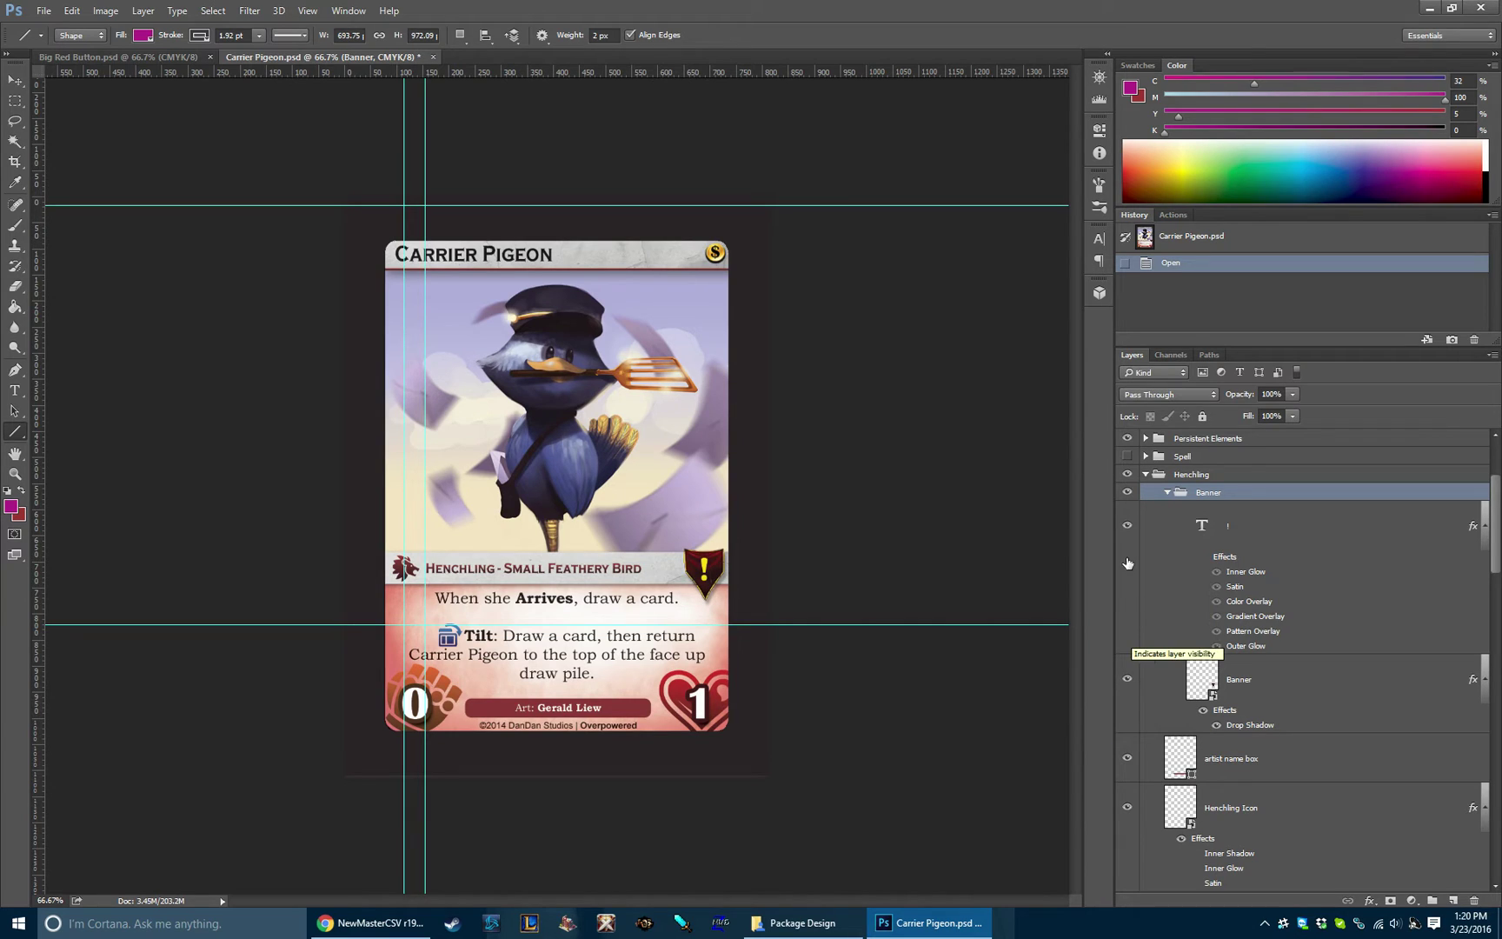
left_click(1167, 492)
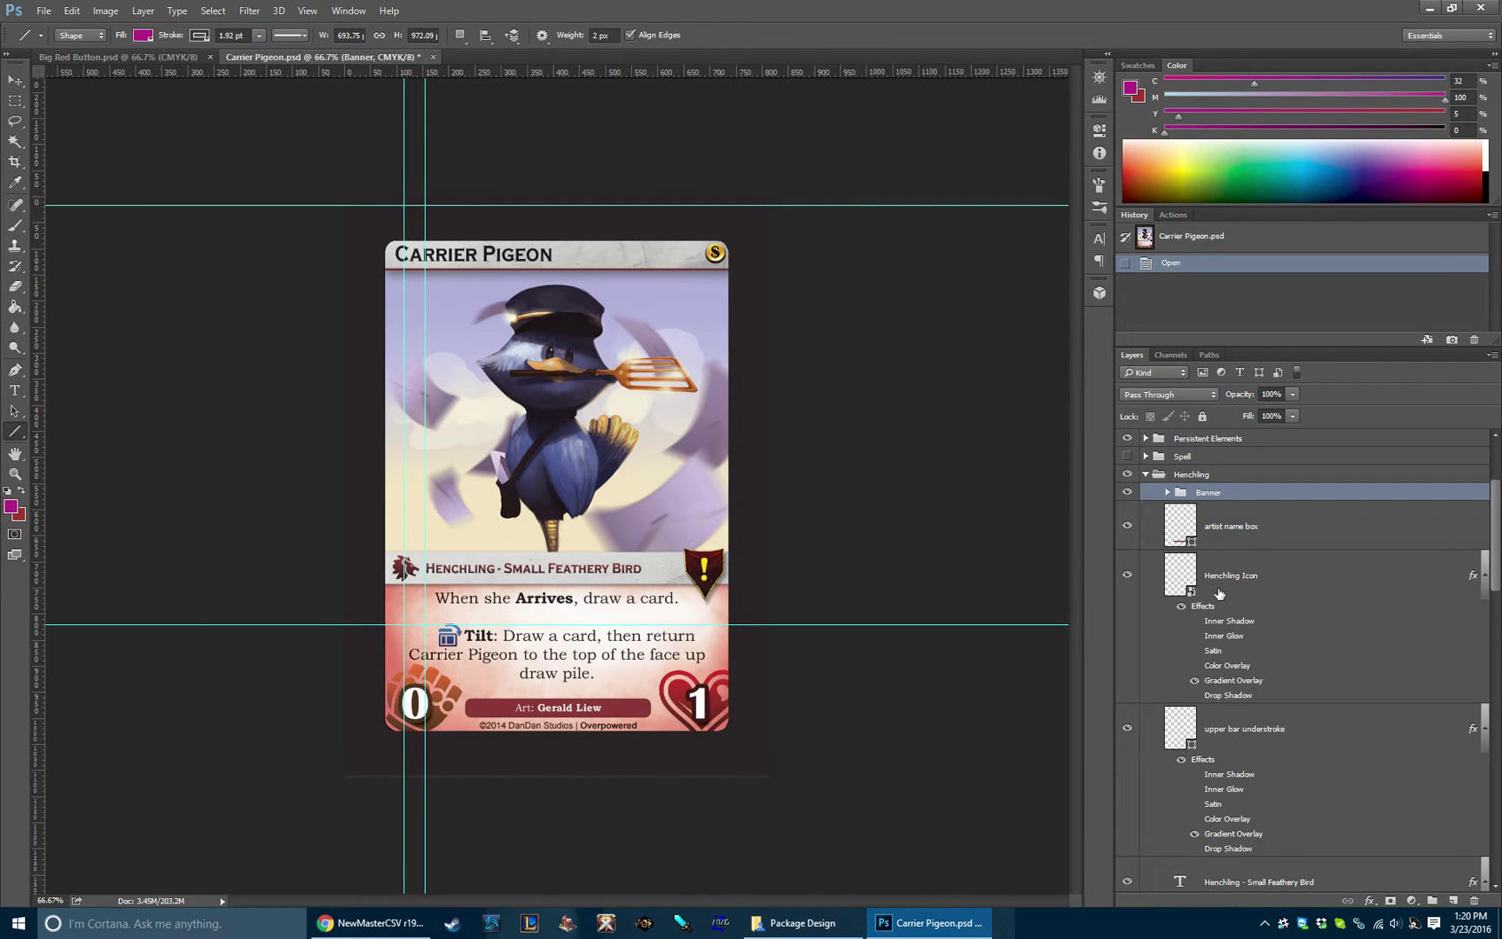
scroll(1219, 593, "down", 1)
left_click(1234, 478)
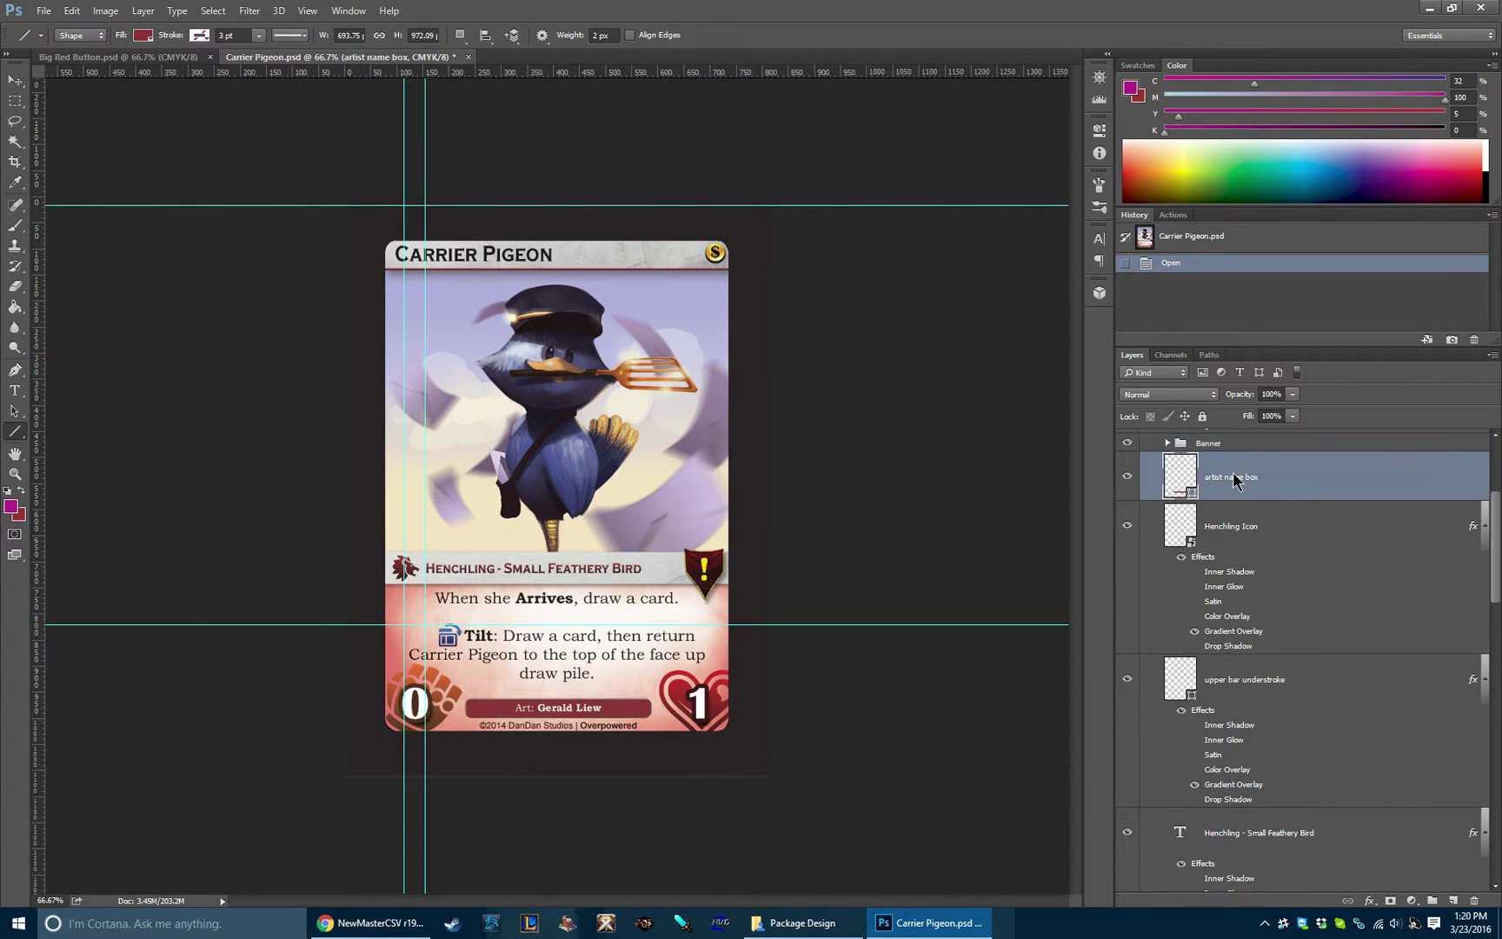
left_click(1127, 478)
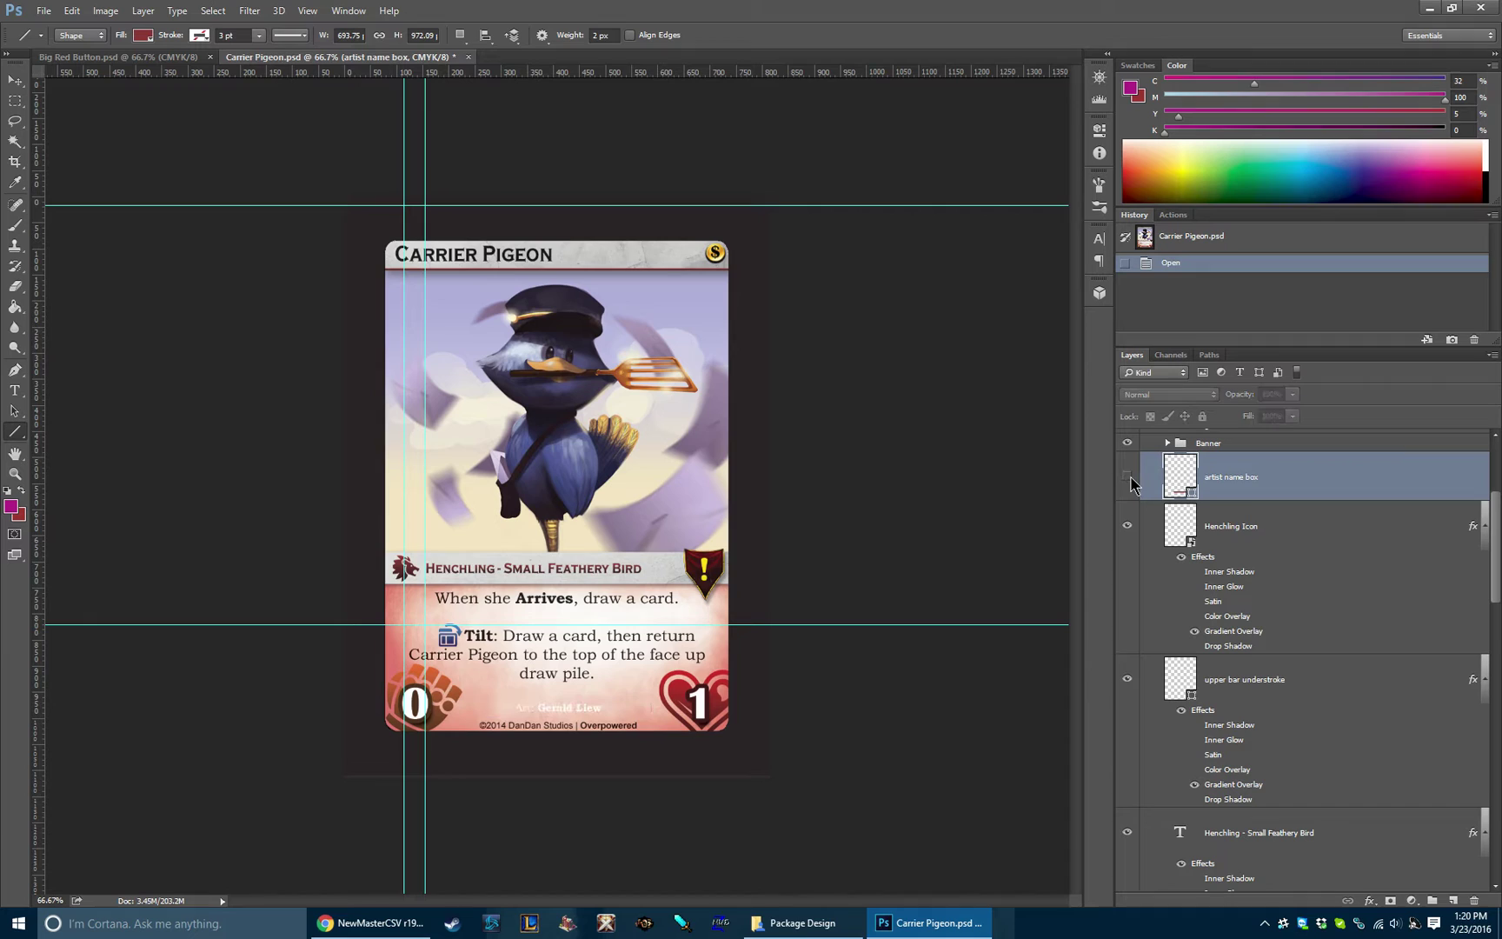
left_click(1128, 477)
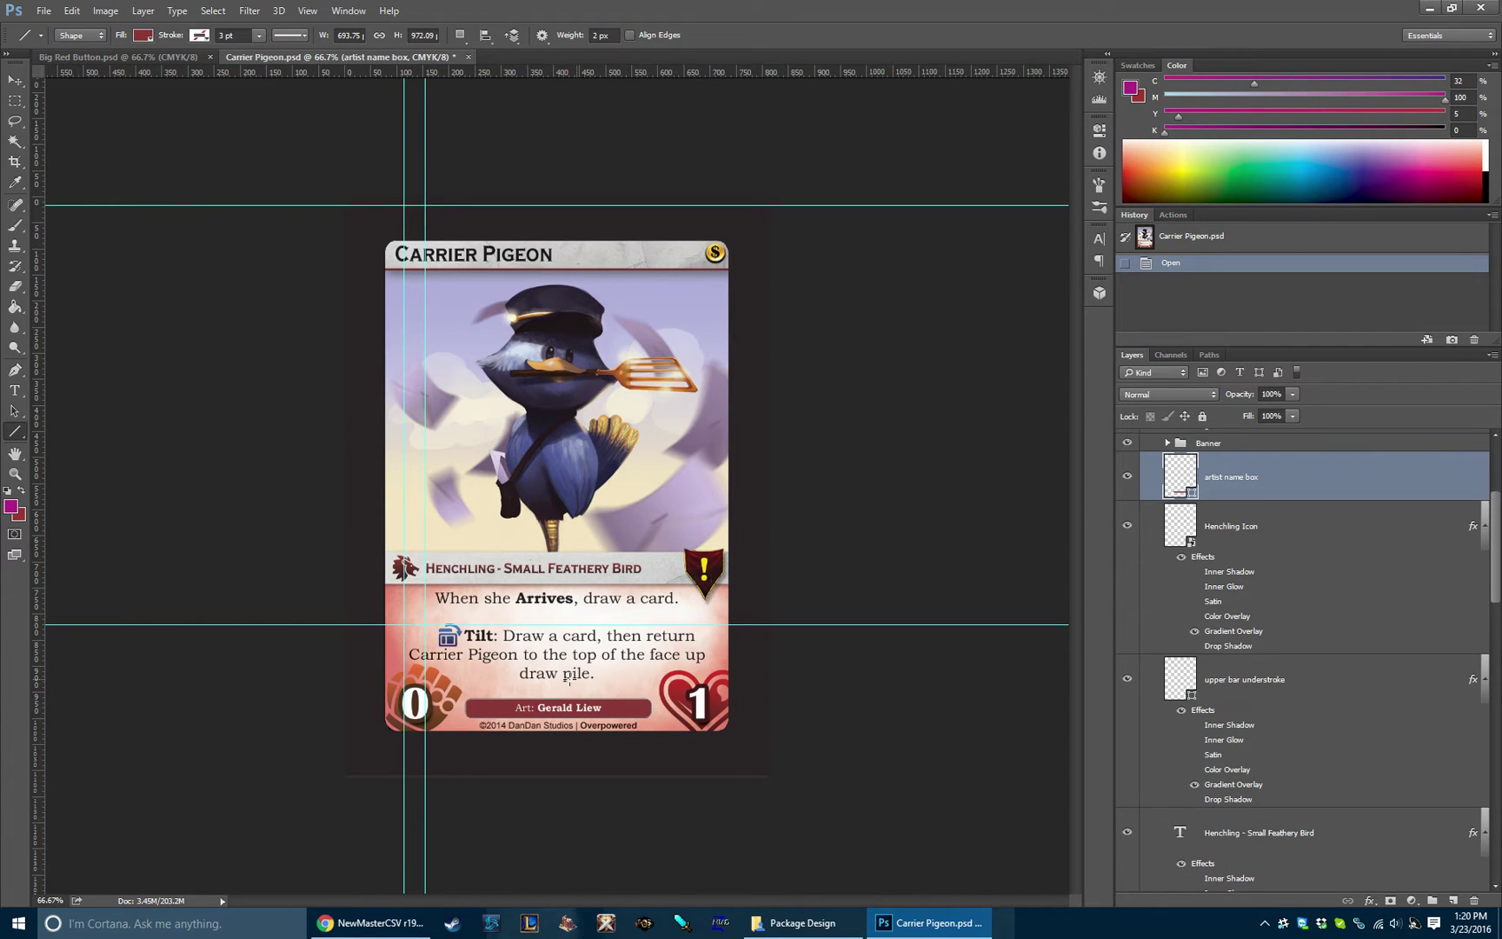
left_click(1127, 526)
left_click(1127, 526)
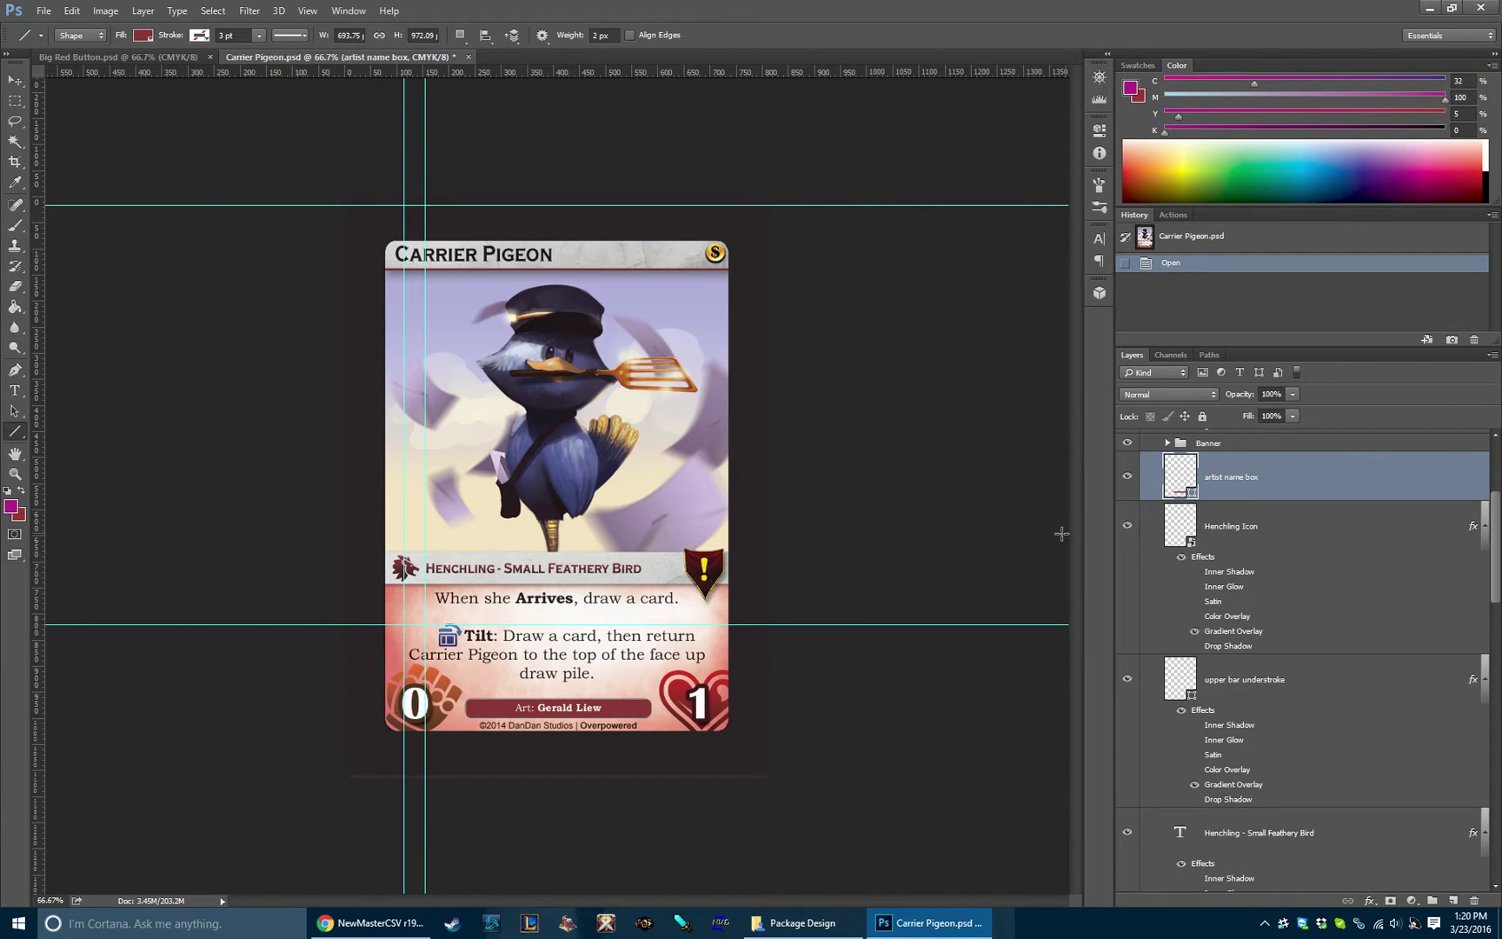
left_click(1127, 679)
left_click(1125, 680)
left_click(1252, 687)
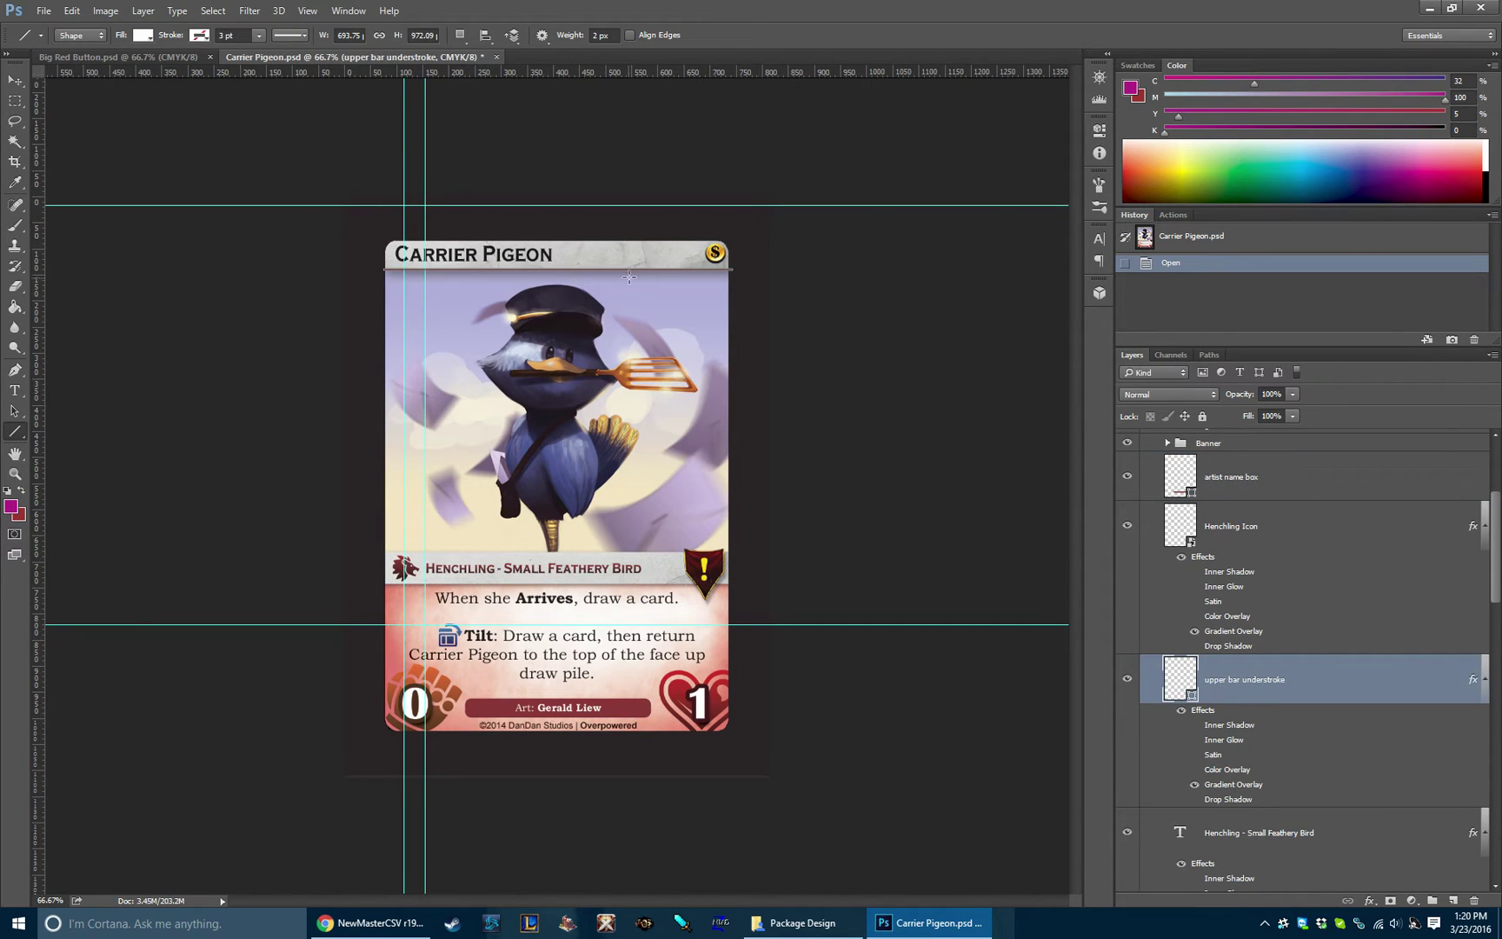
left_click(1141, 524)
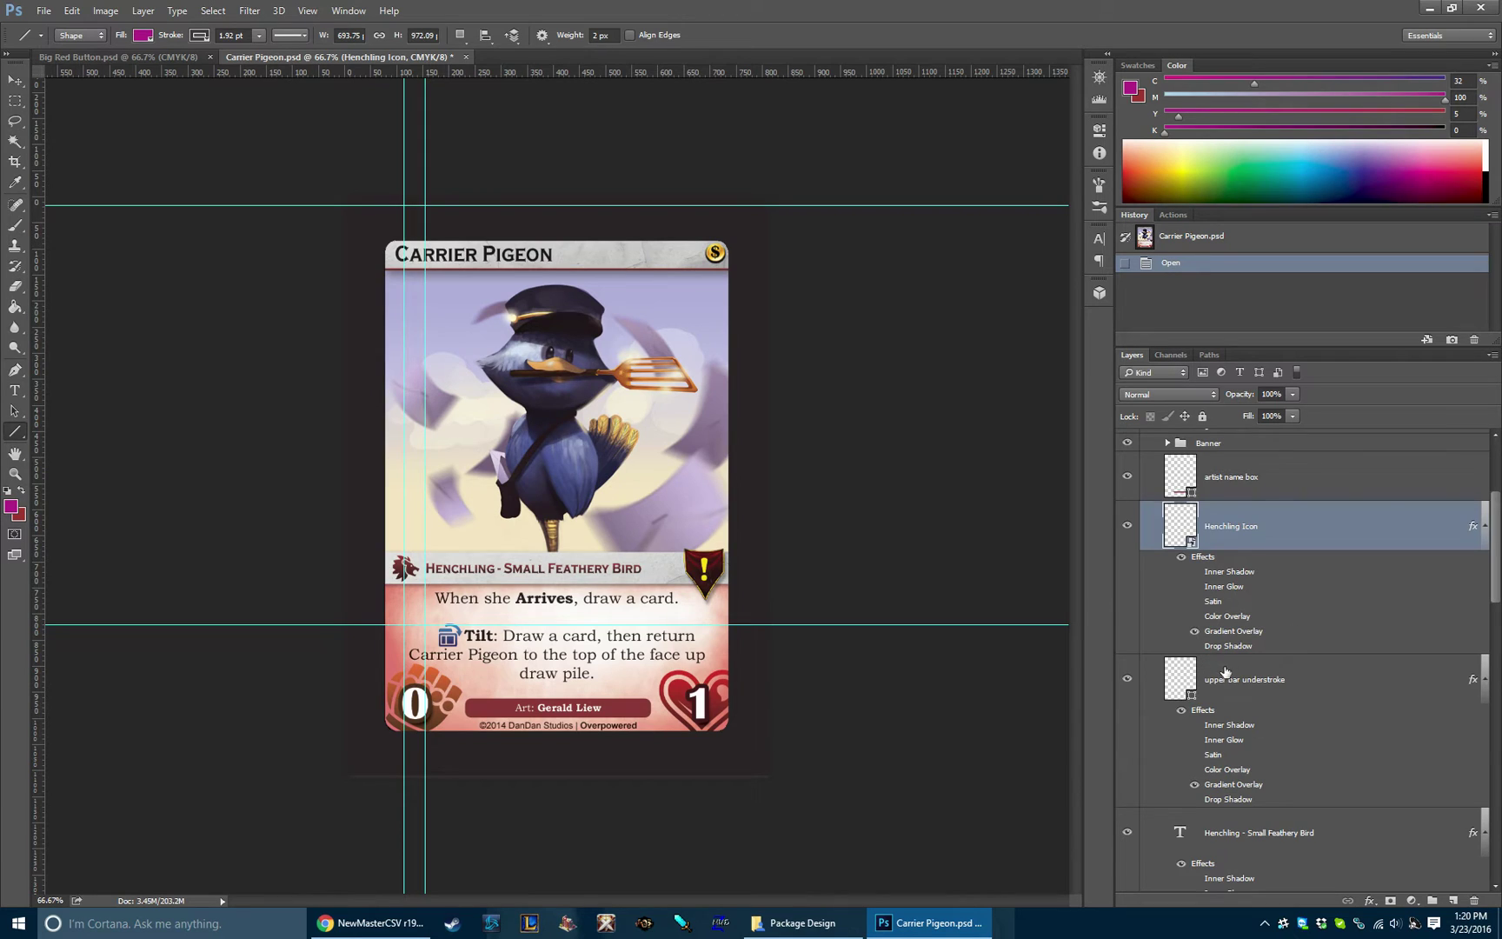
scroll(1227, 673, "down", 5)
left_click(1232, 588)
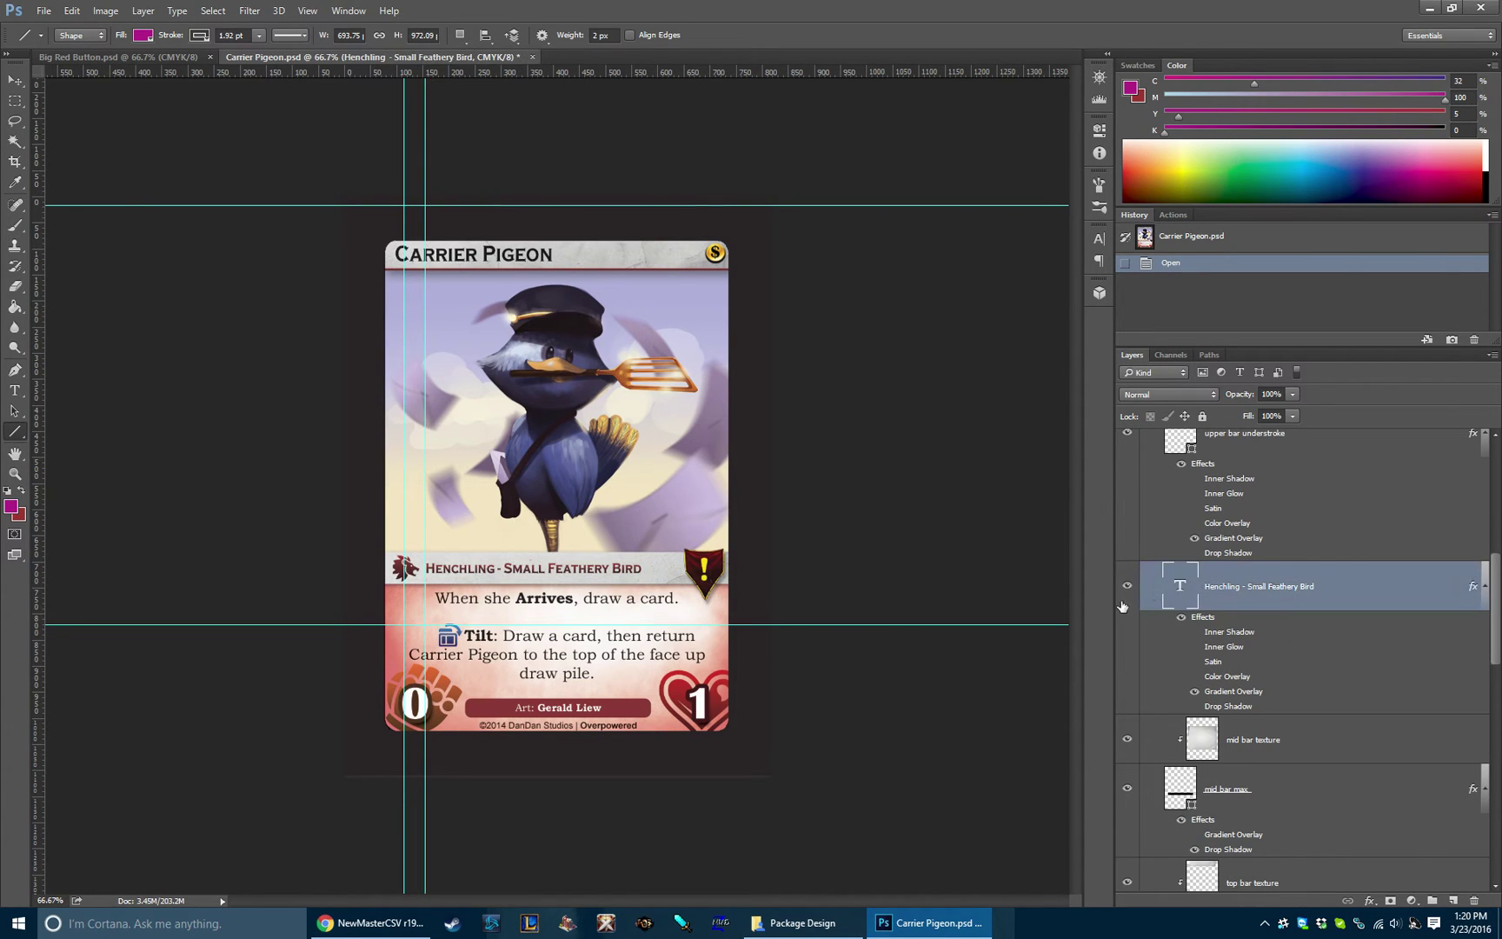
left_click(1126, 588)
left_click(1126, 588)
Step: Toggle the mid bar texture and grey mid bar mask off and back on
scroll(1245, 639, "down", 4)
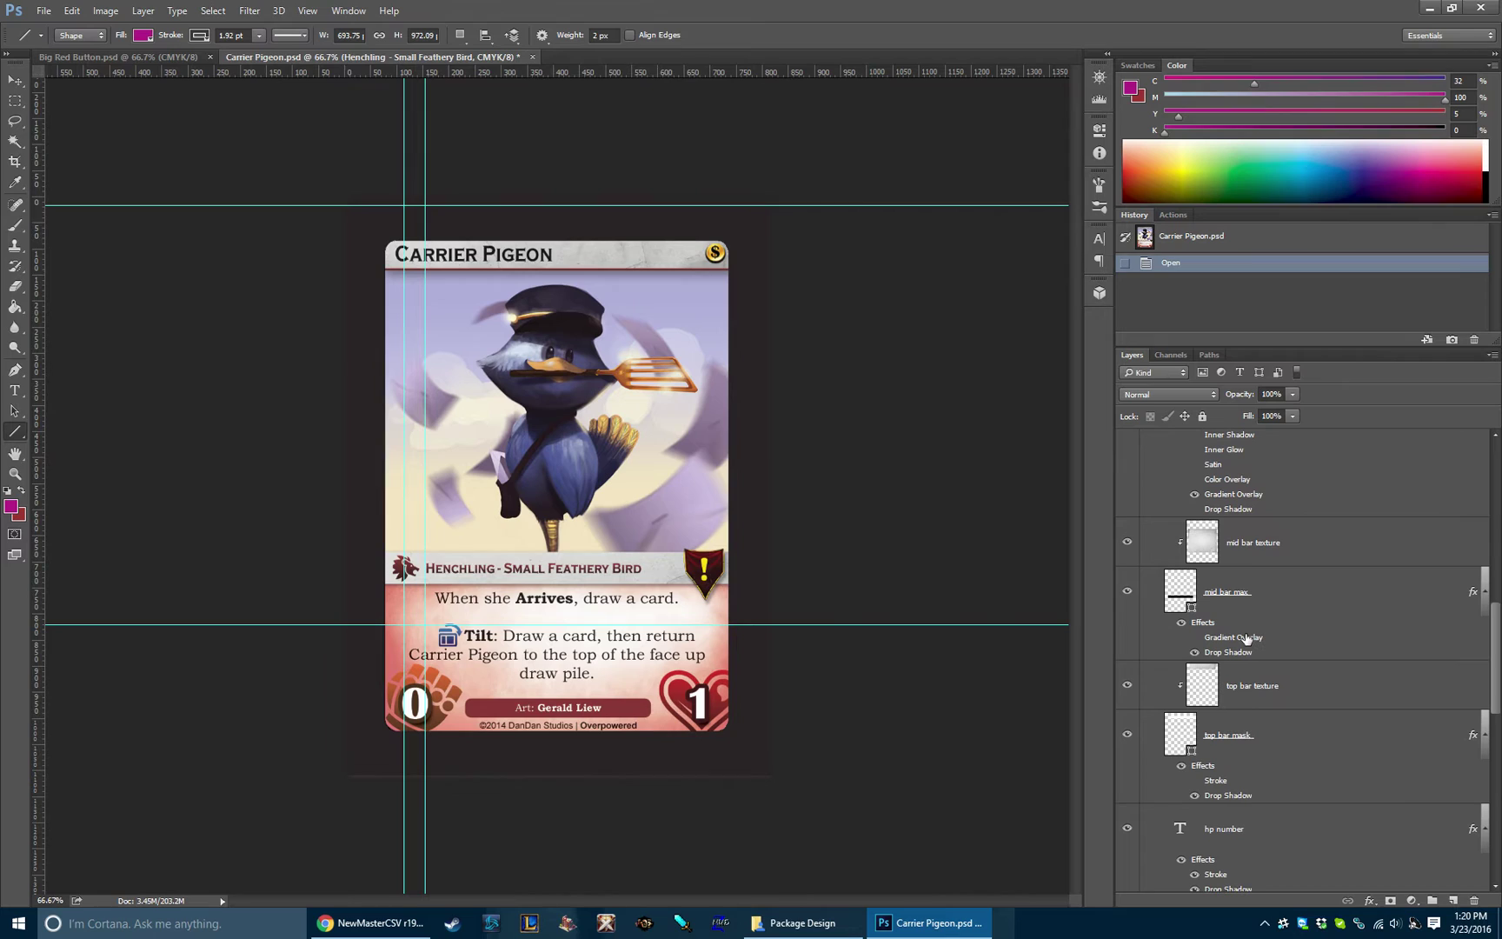
left_click(1127, 542)
left_click(1128, 542)
left_click(1128, 591)
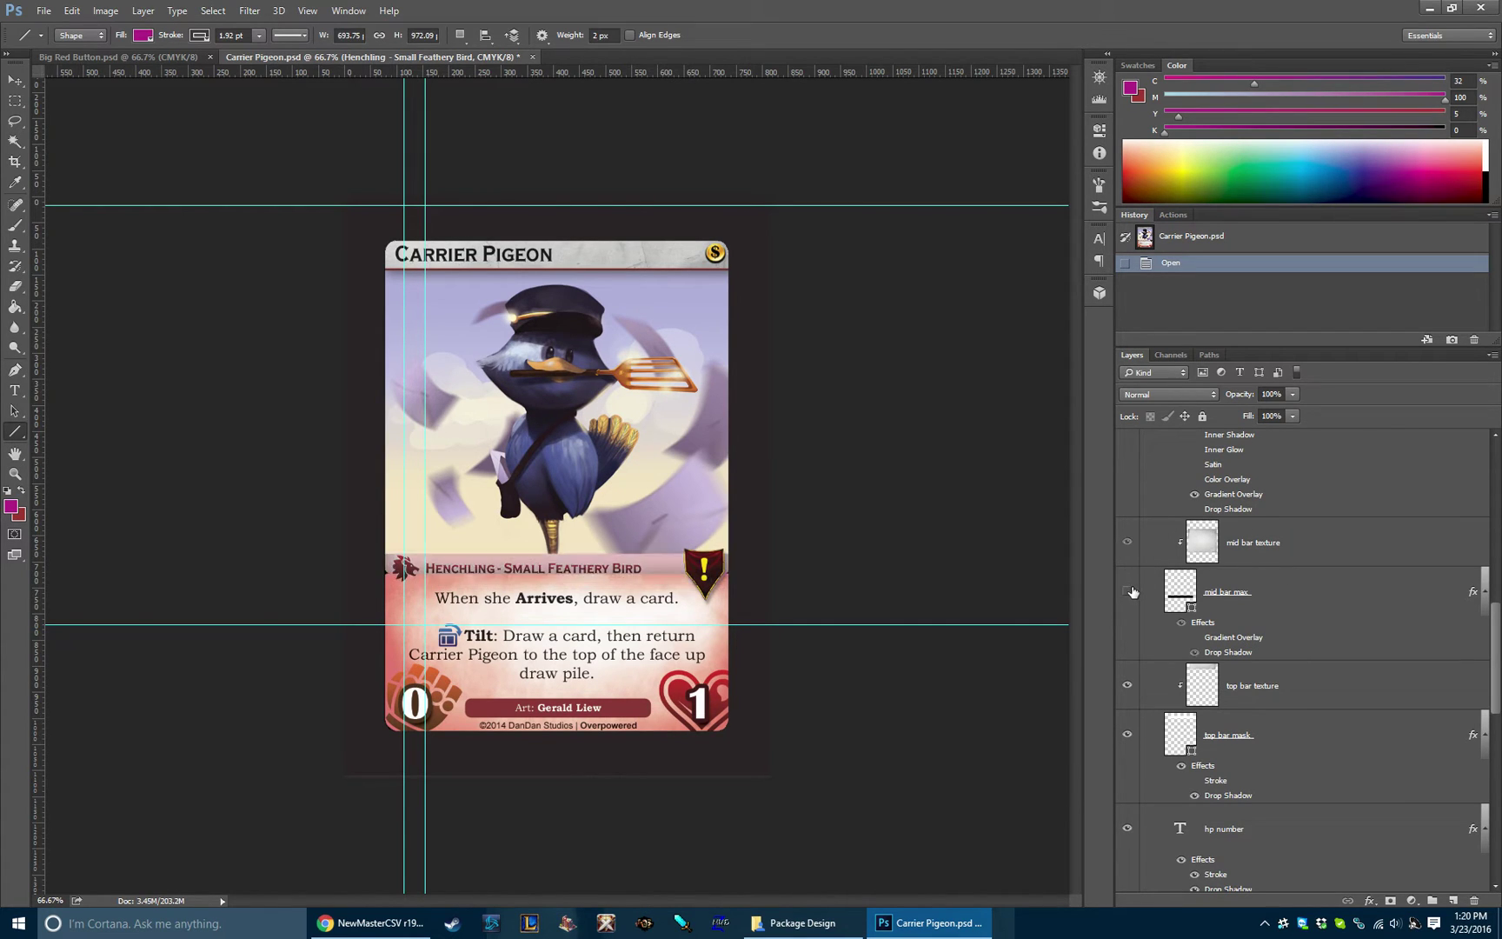
left_click(1128, 591)
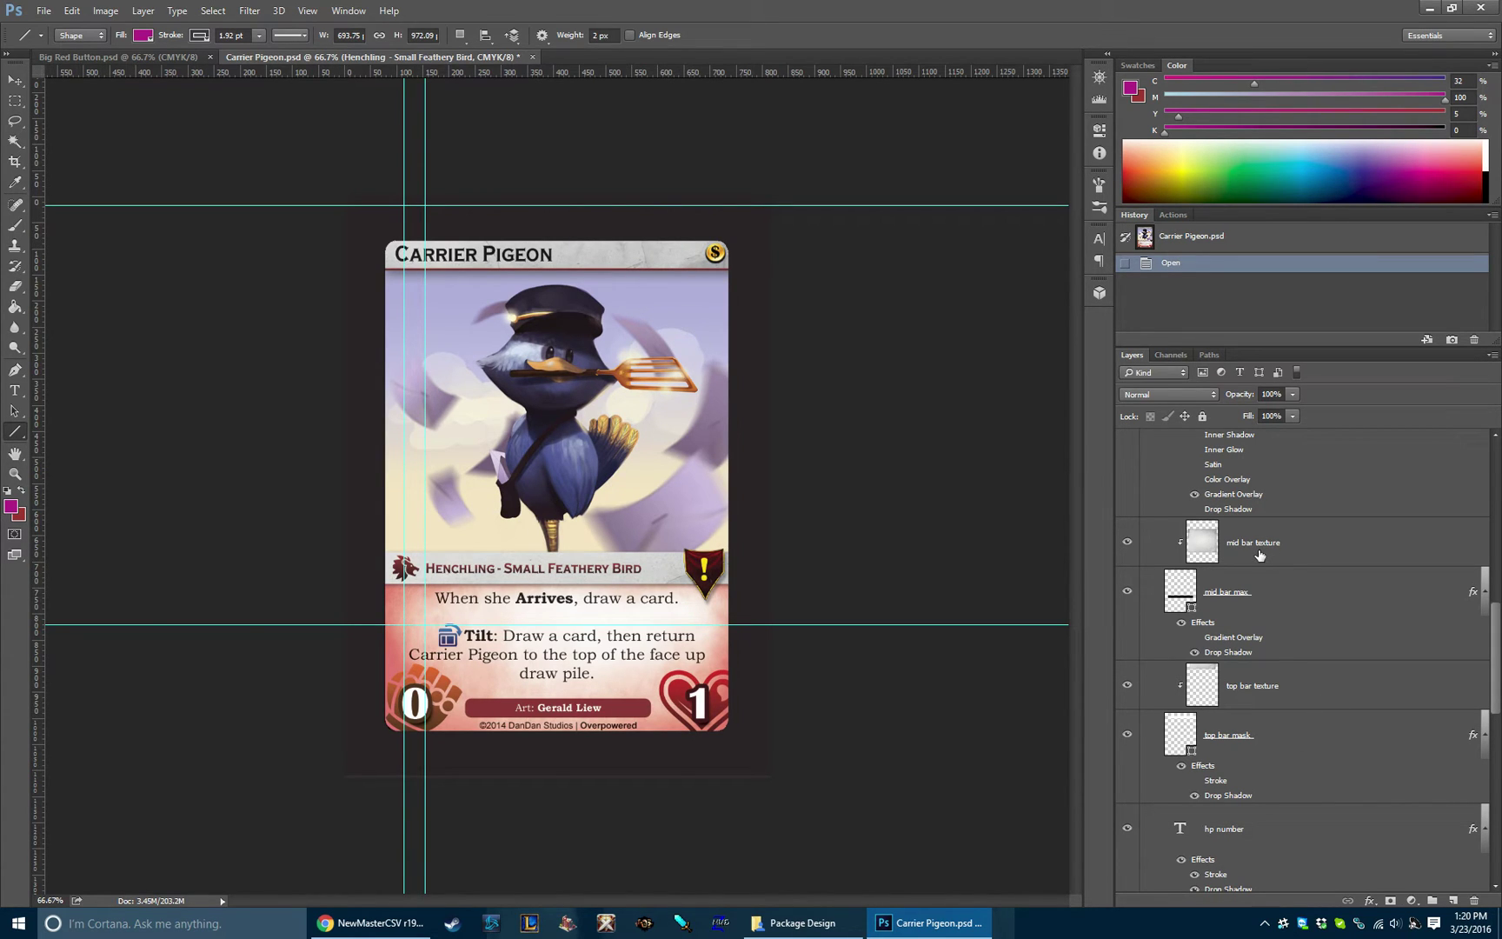
Step: Toggle the hp number 1 and attack number 0 off and on to locate them on the card
scroll(1304, 585, "down", 3)
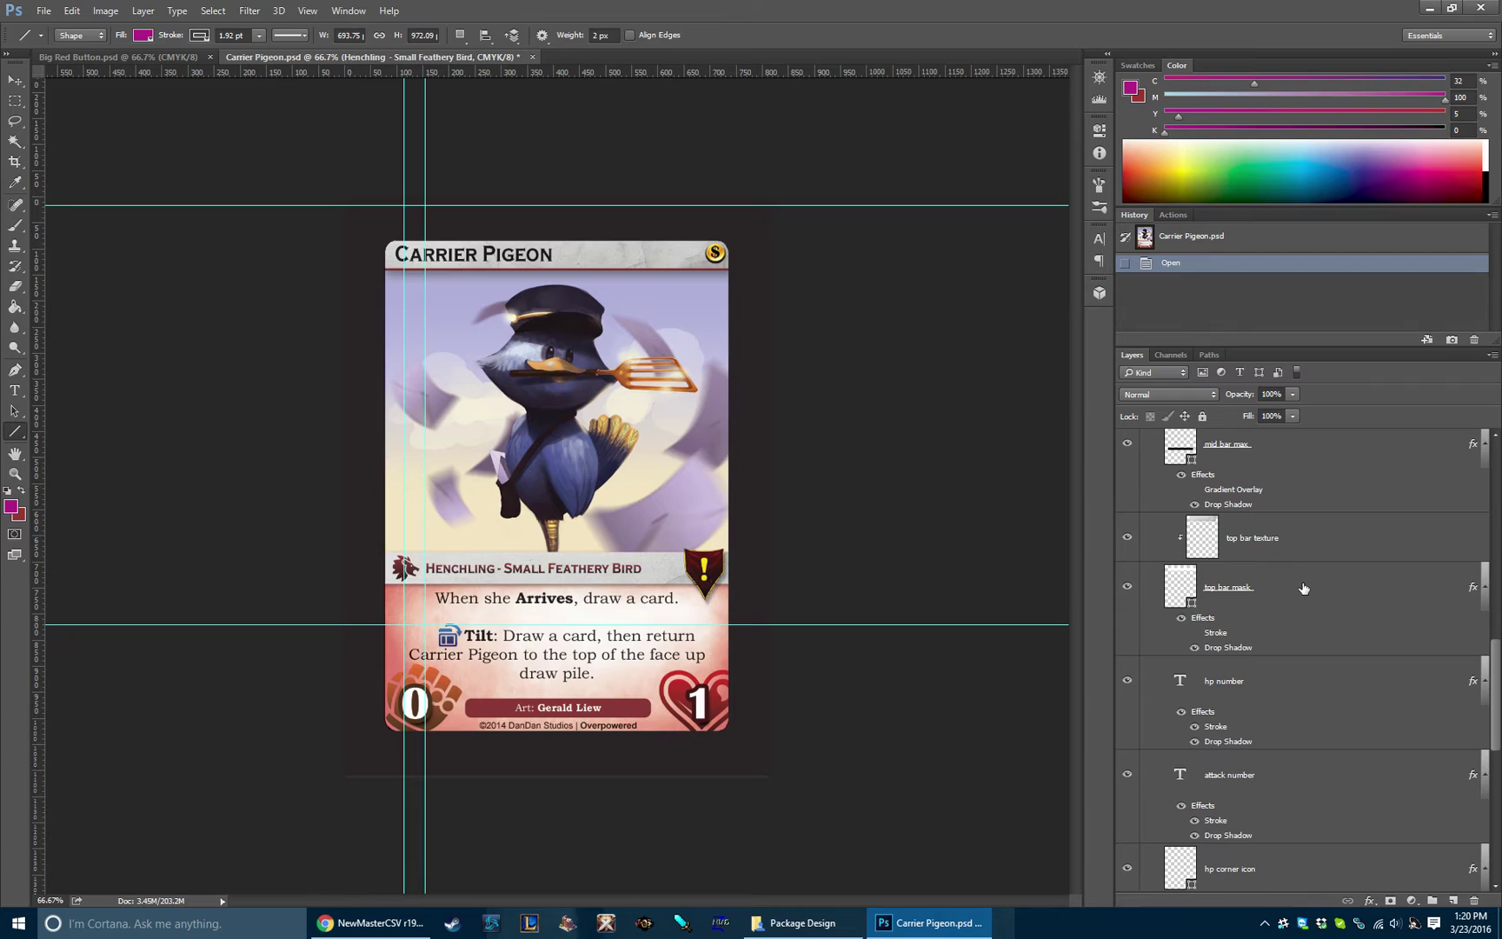
scroll(1304, 588, "down", 1)
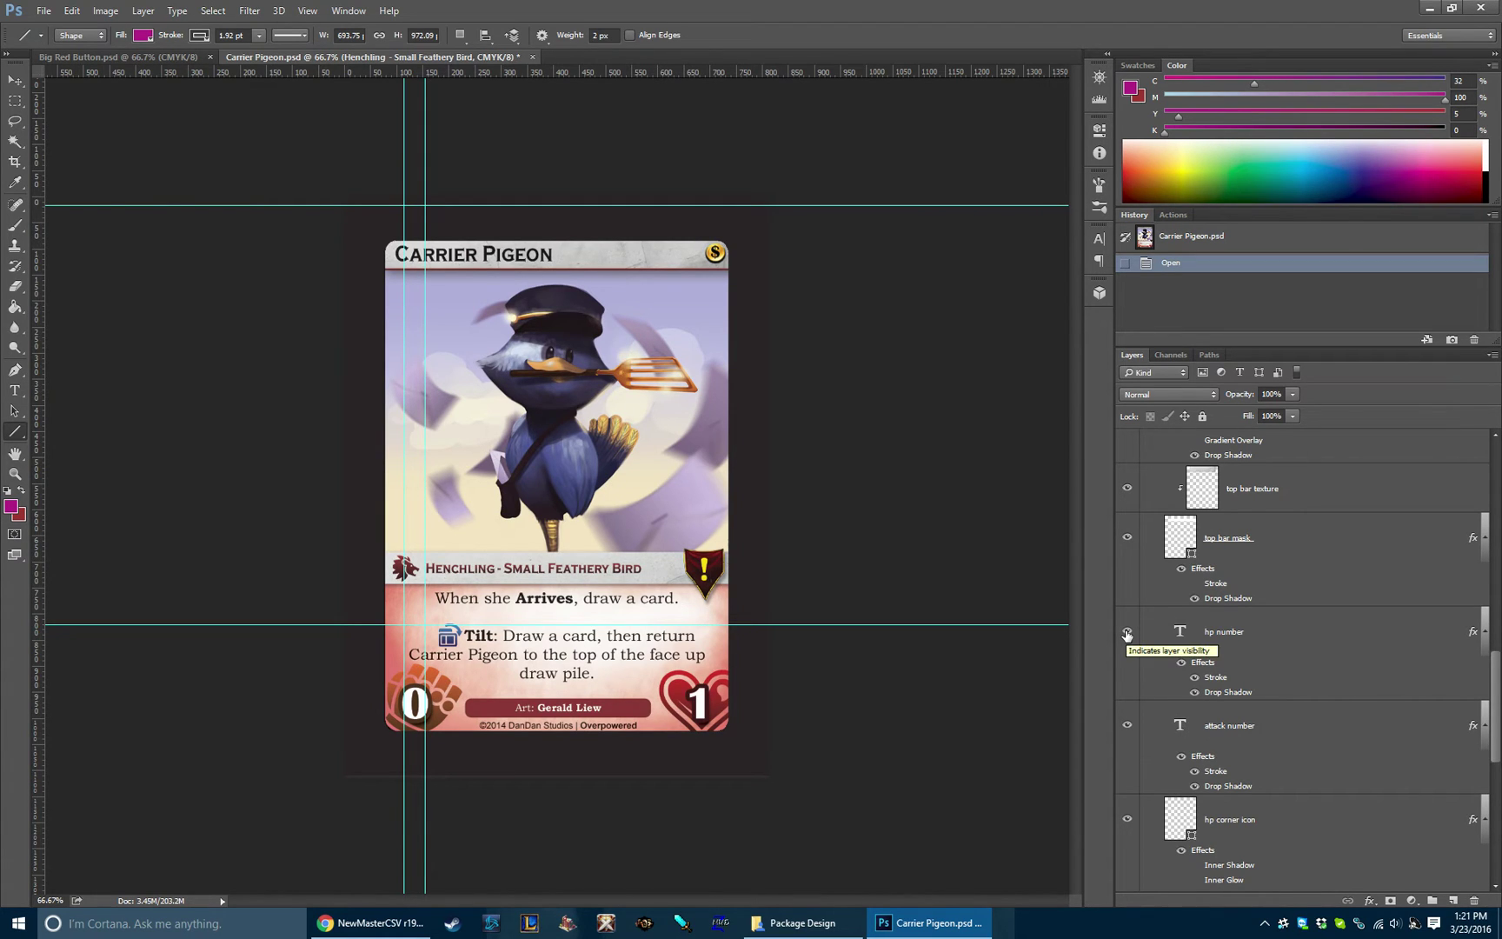
scroll(1168, 632, "down", 1)
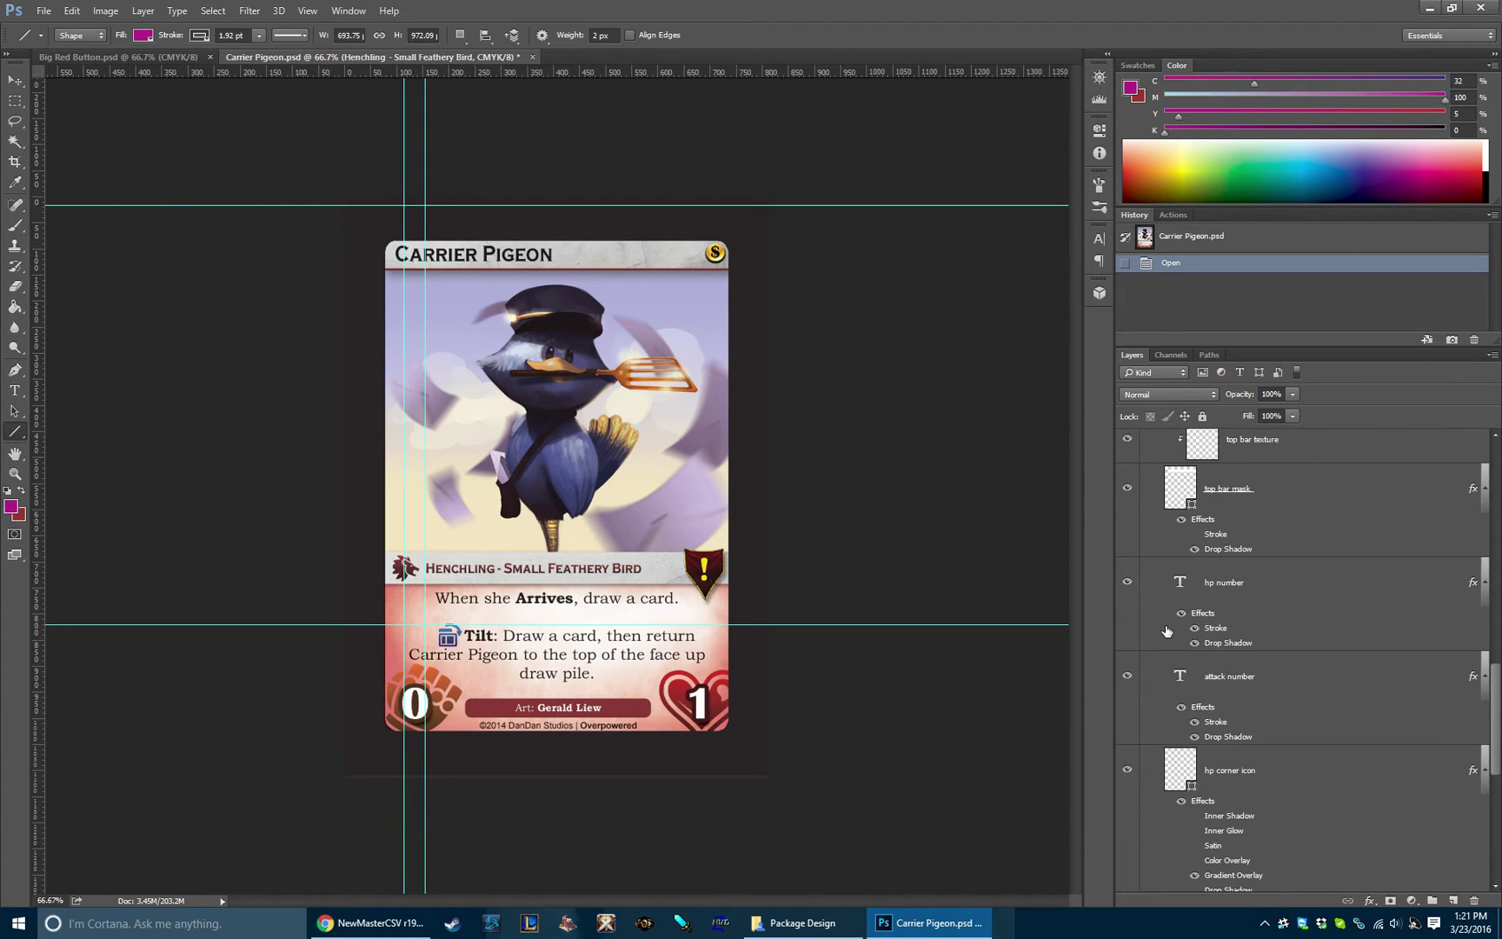
left_click(1126, 582)
left_click(1127, 582)
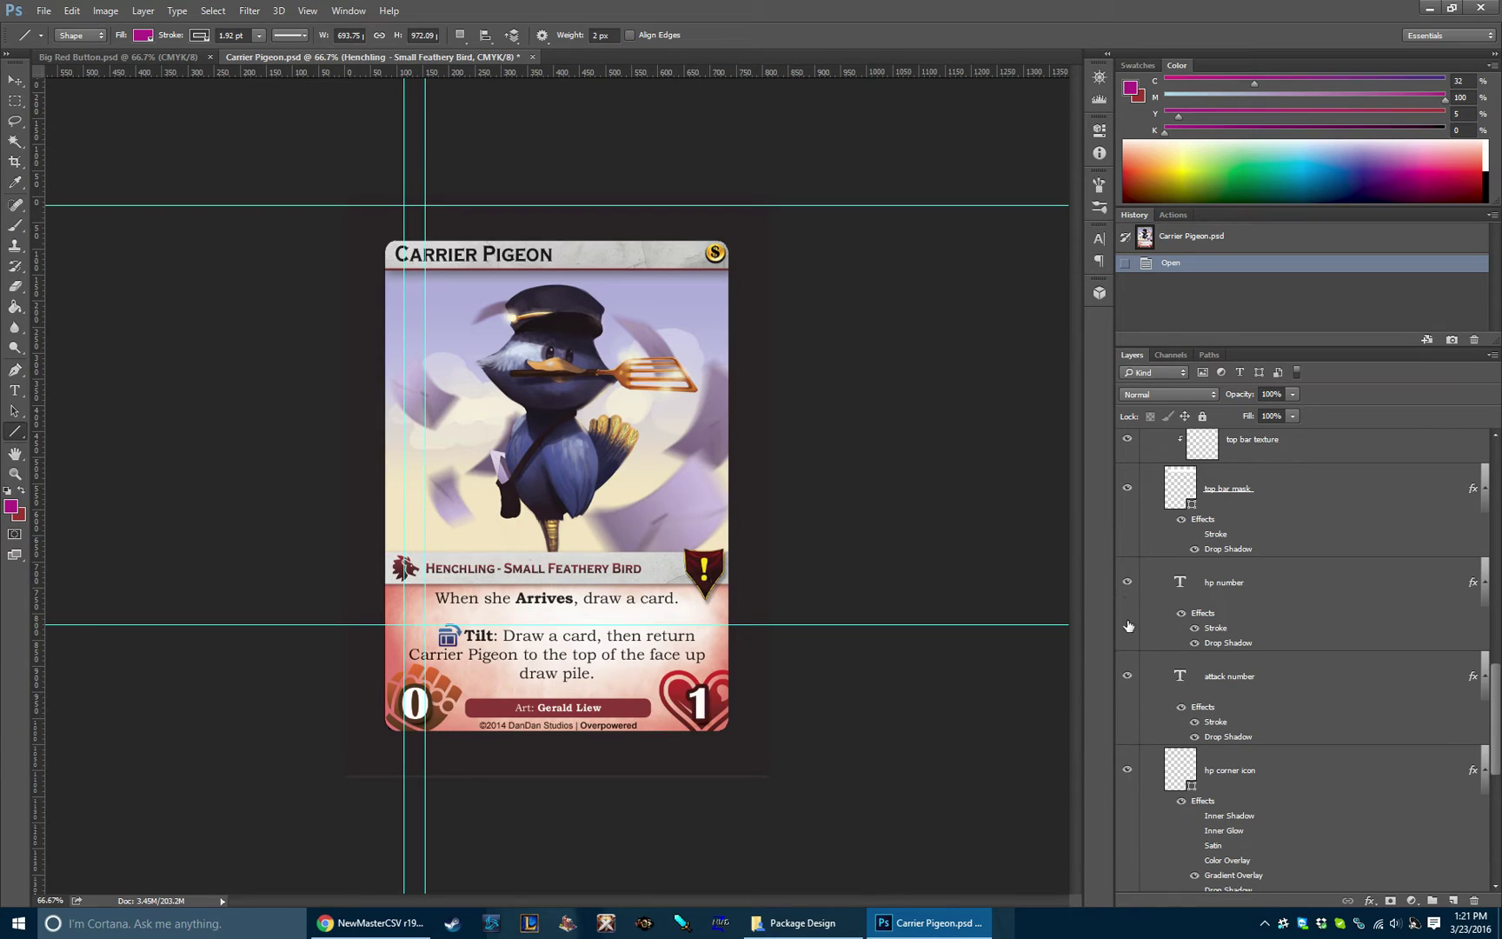
left_click(1125, 678)
left_click(1125, 677)
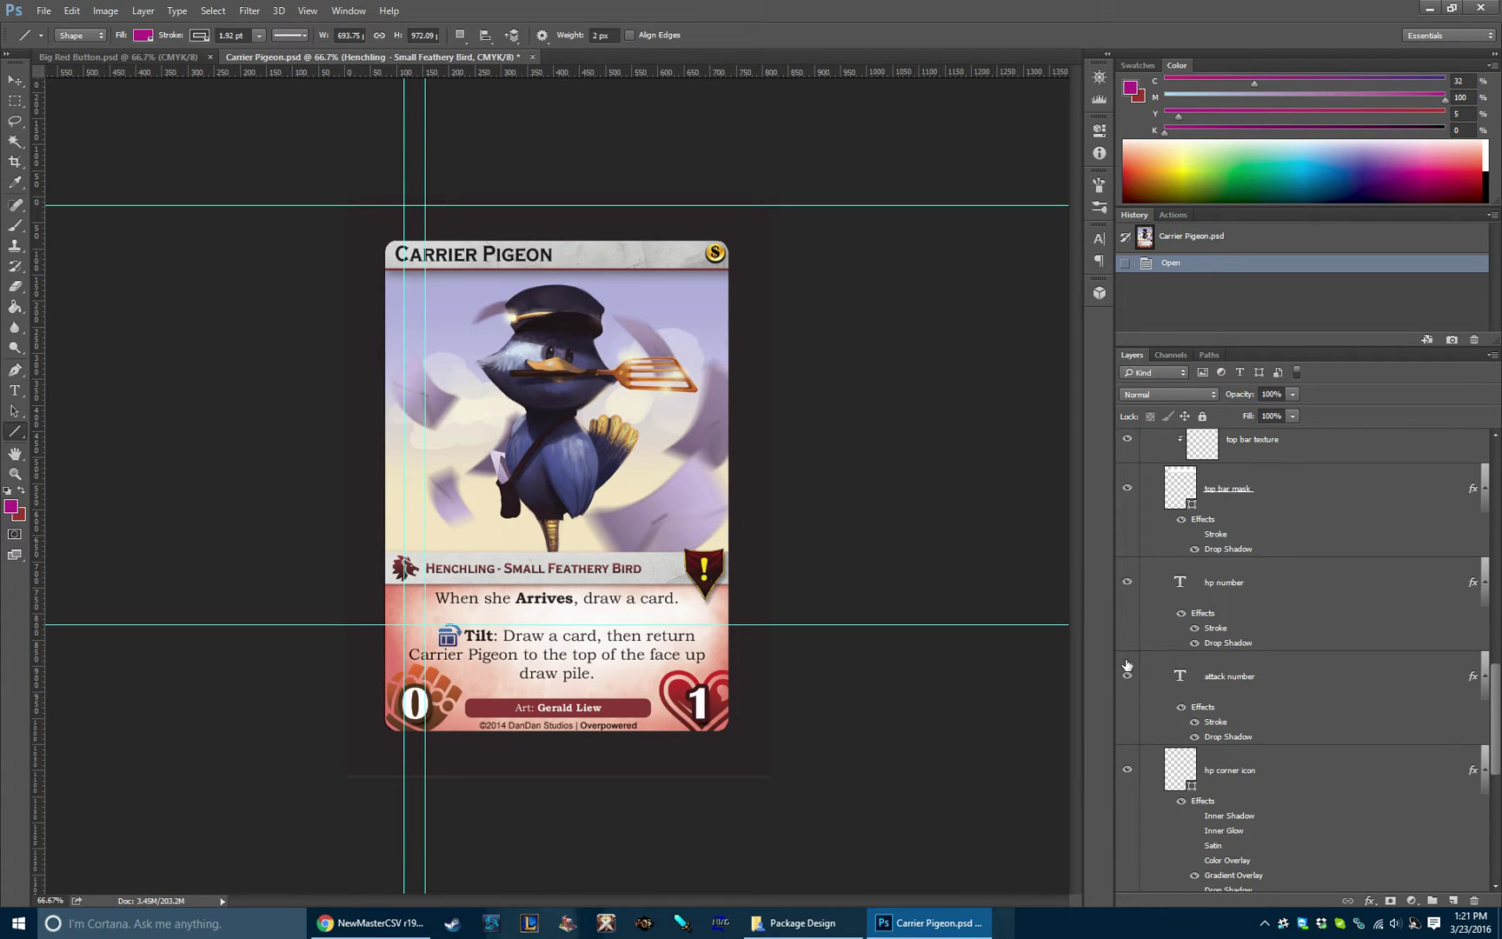
left_click(1126, 583)
left_click(1127, 582)
Step: Toggle the heart-shaped hp corner icon, leaving it visible, then collapse the Henchling group
scroll(1135, 590, "down", 3)
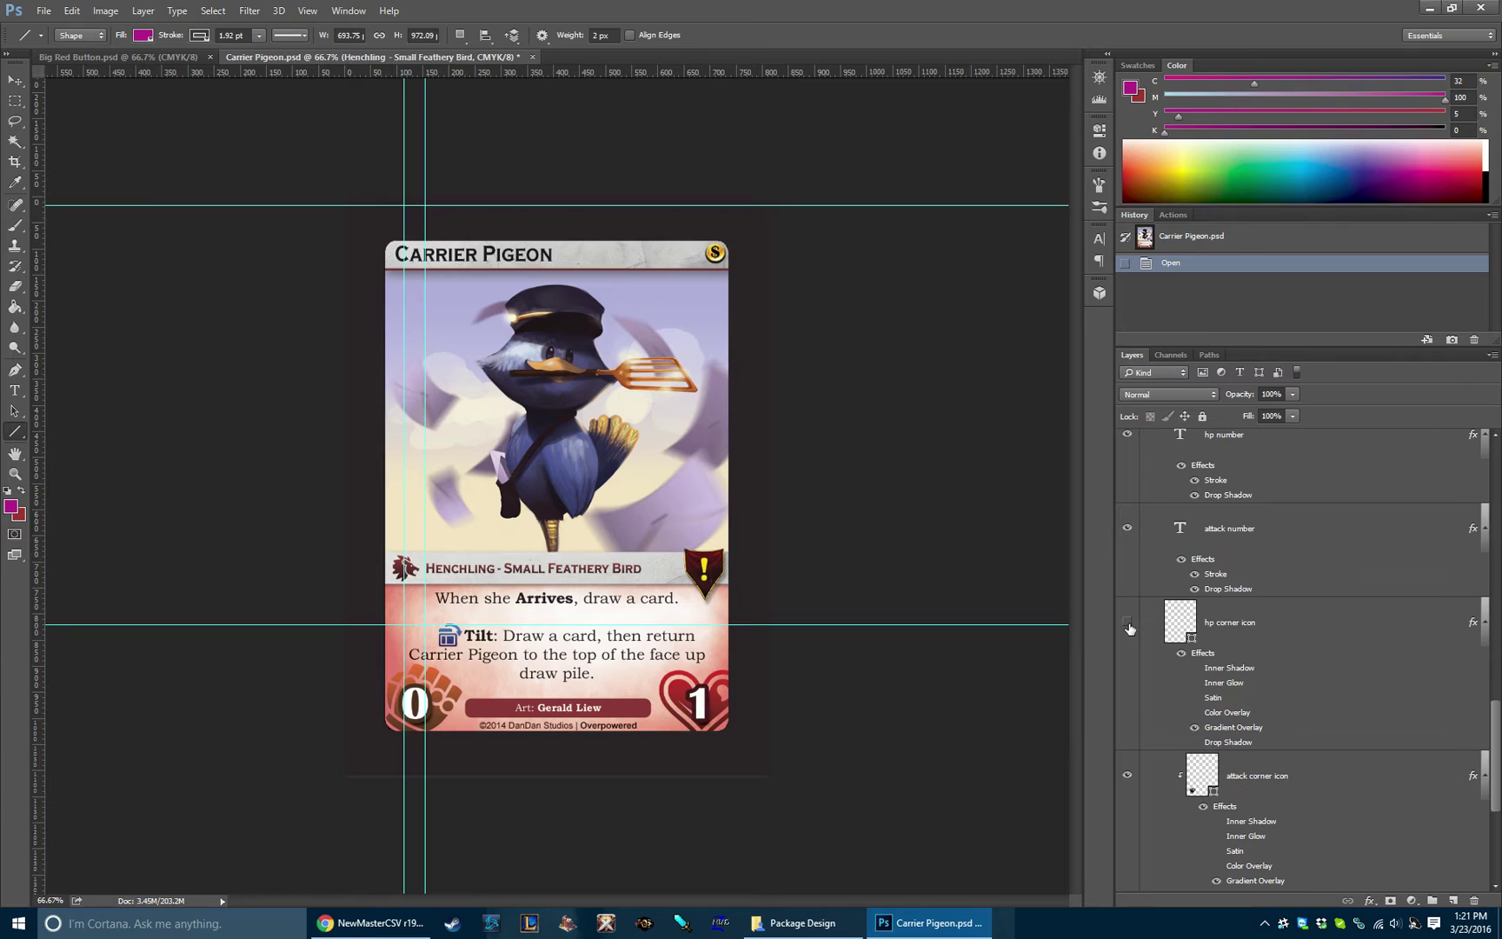
left_click(1128, 622)
left_click(1128, 622)
left_click(1128, 622)
scroll(1183, 649, "down", 5)
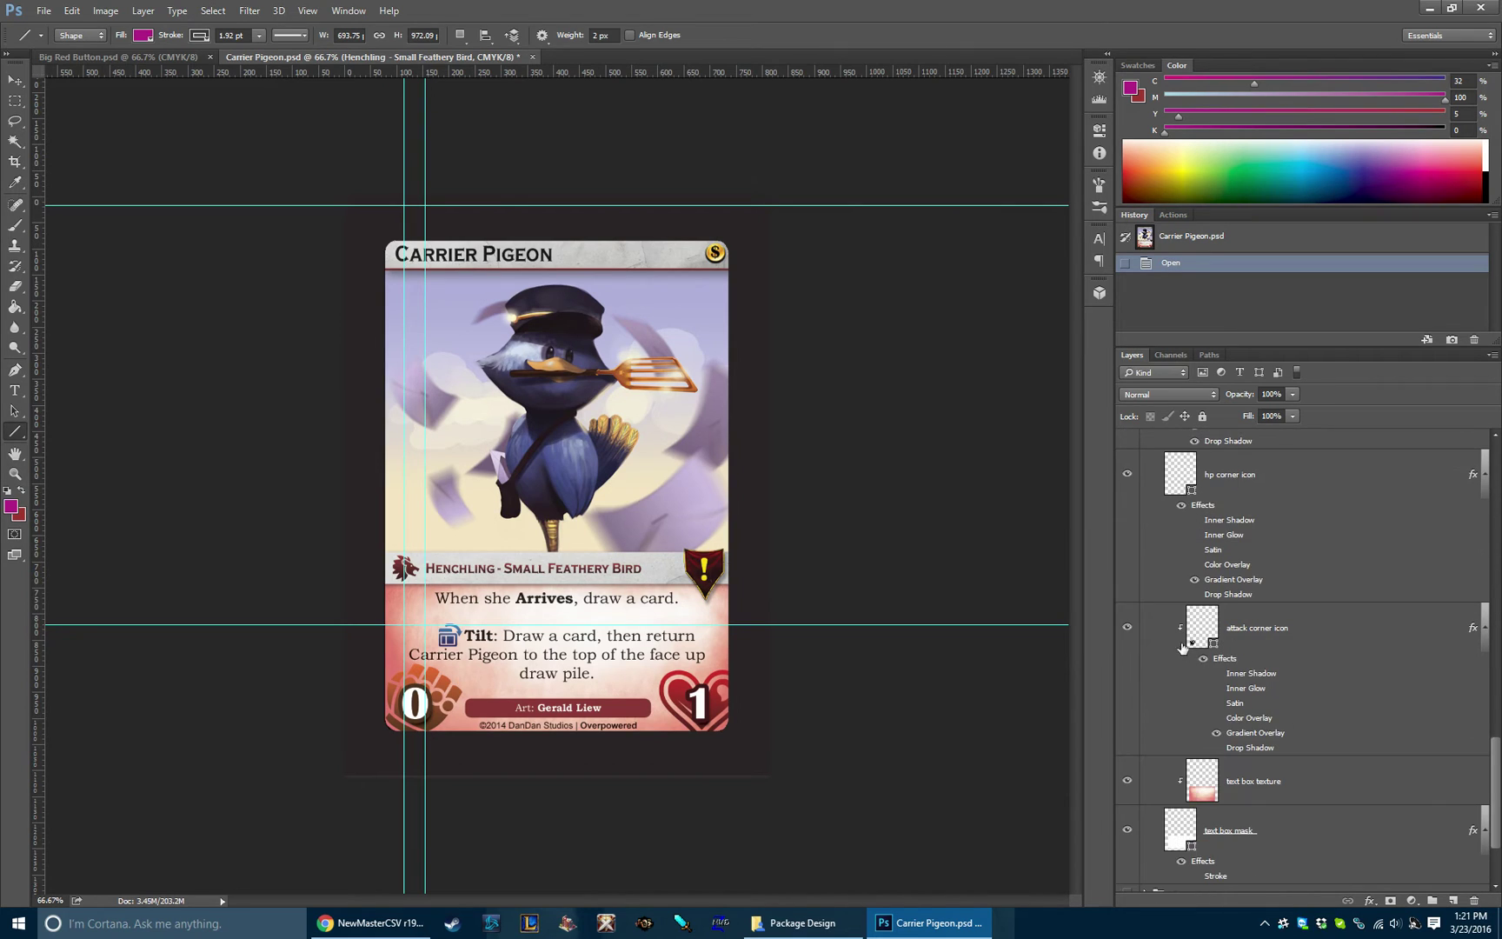
scroll(1181, 621, "down", 1)
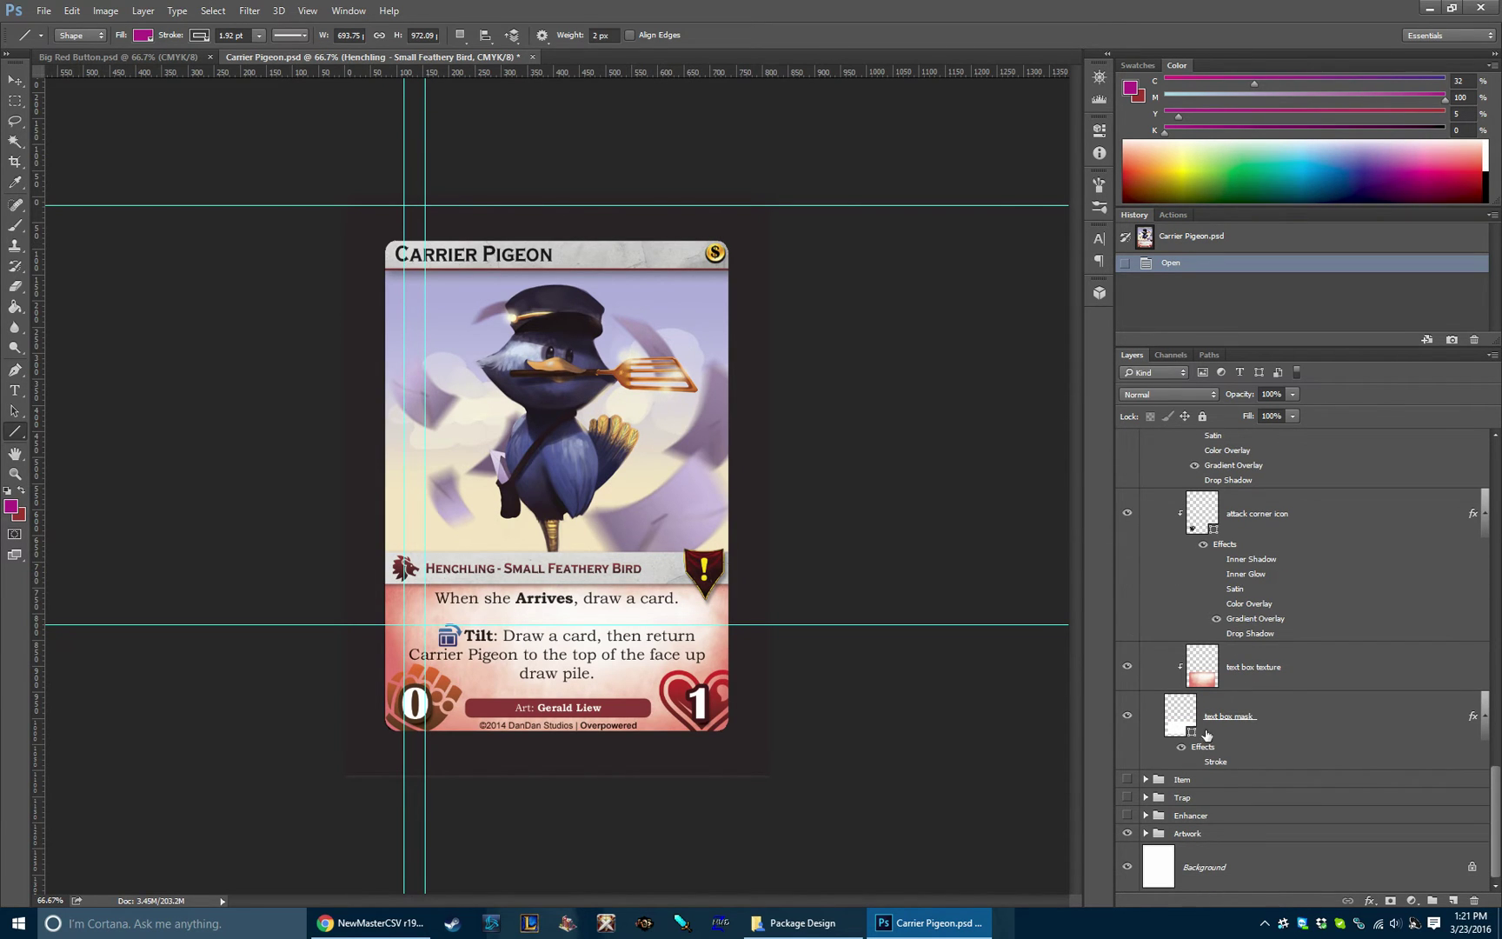
scroll(1187, 686, "up", 10)
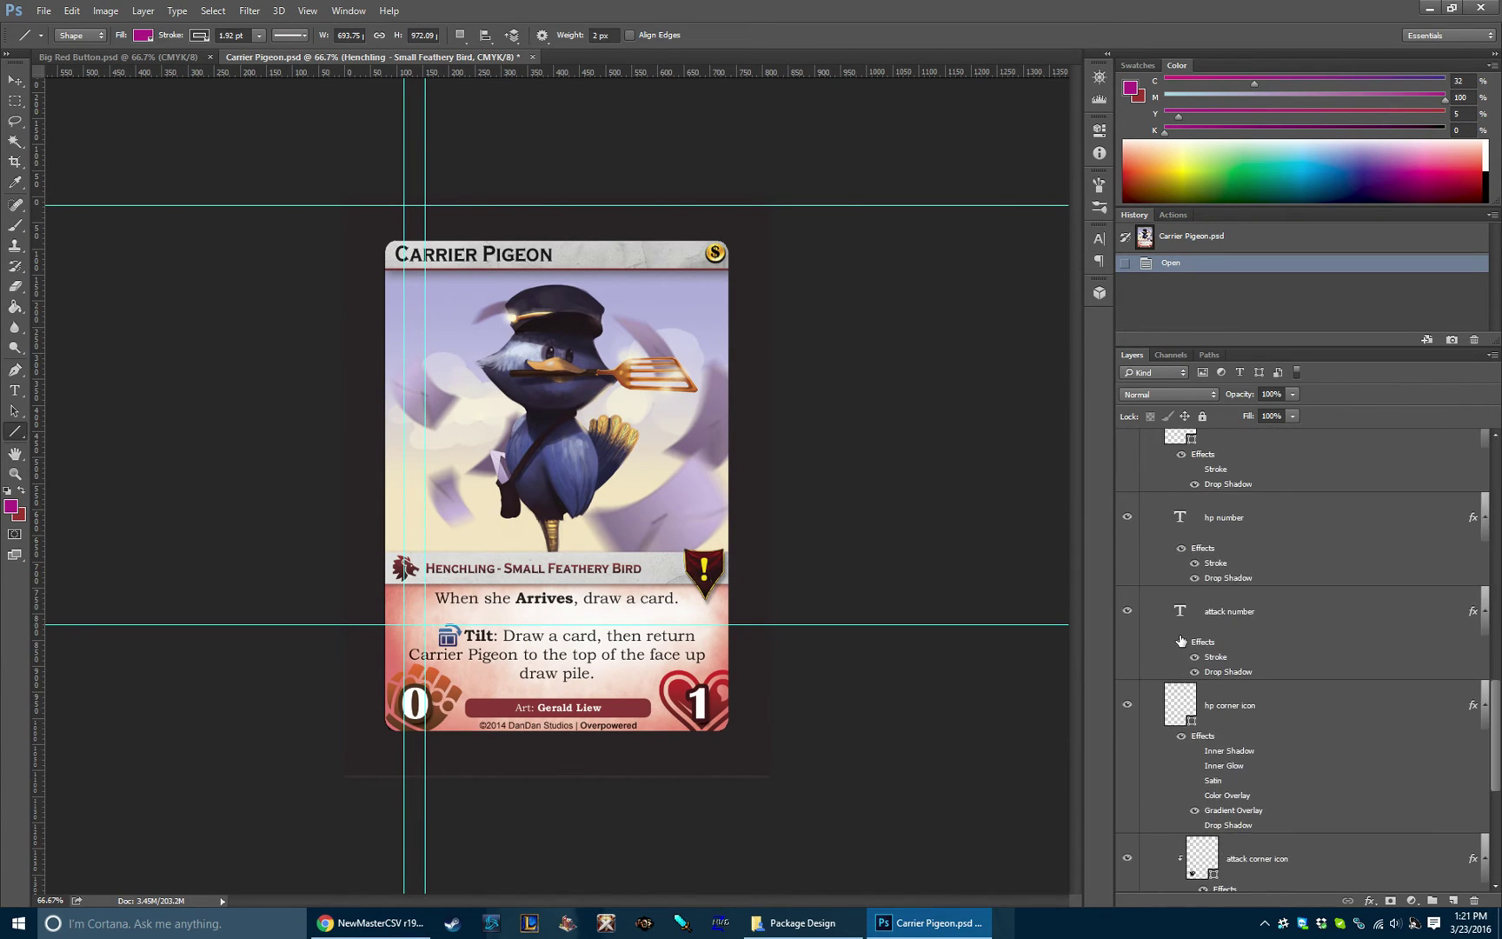
scroll(1181, 639, "up", 10)
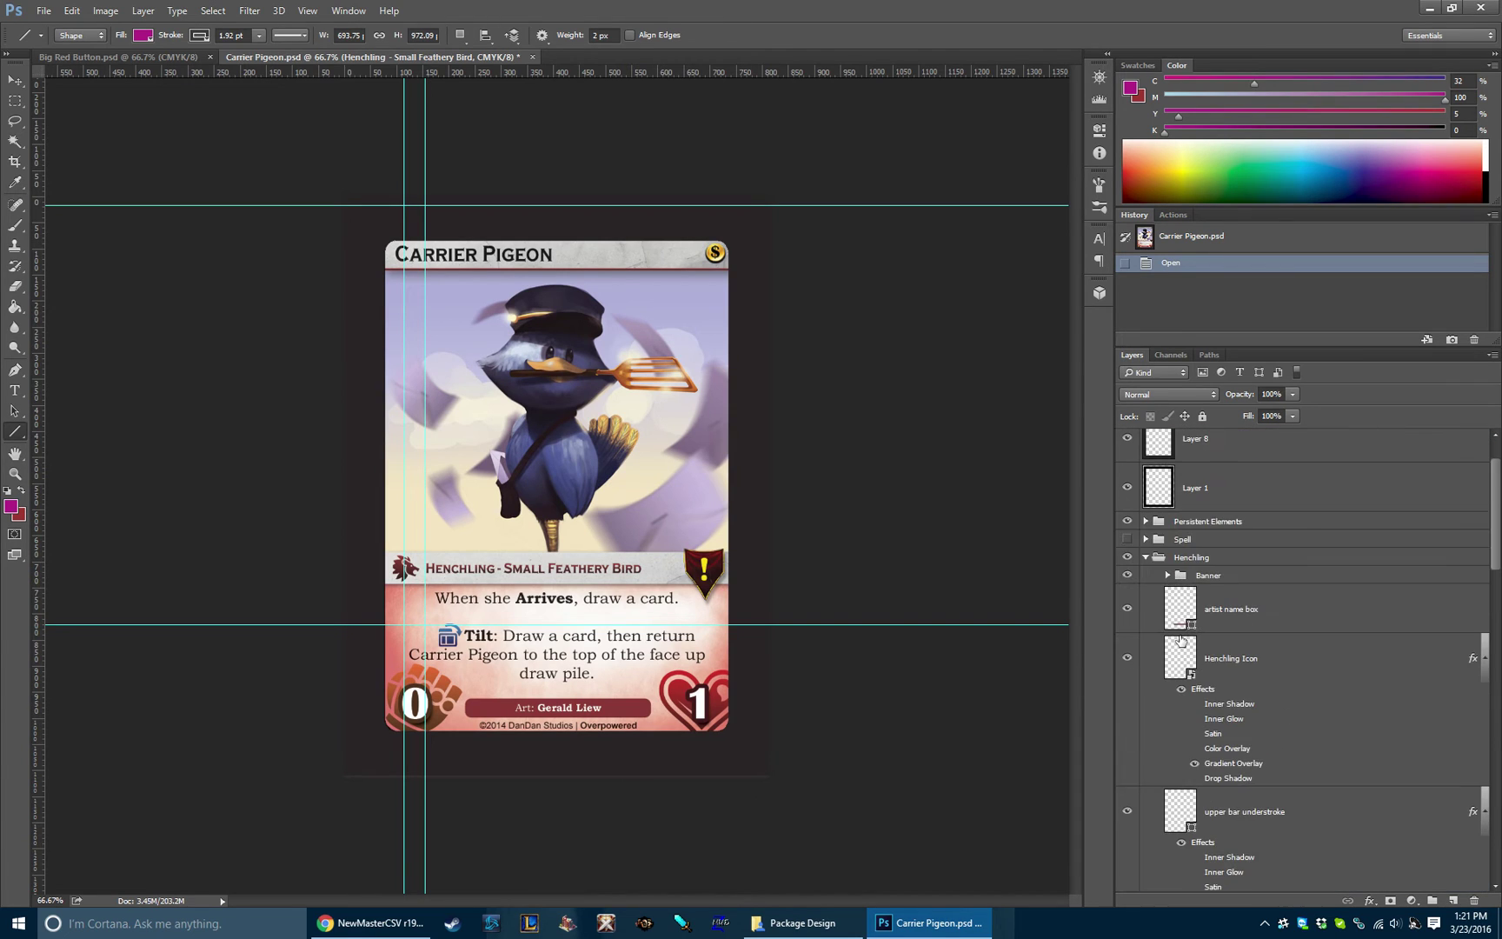
left_click(1146, 626)
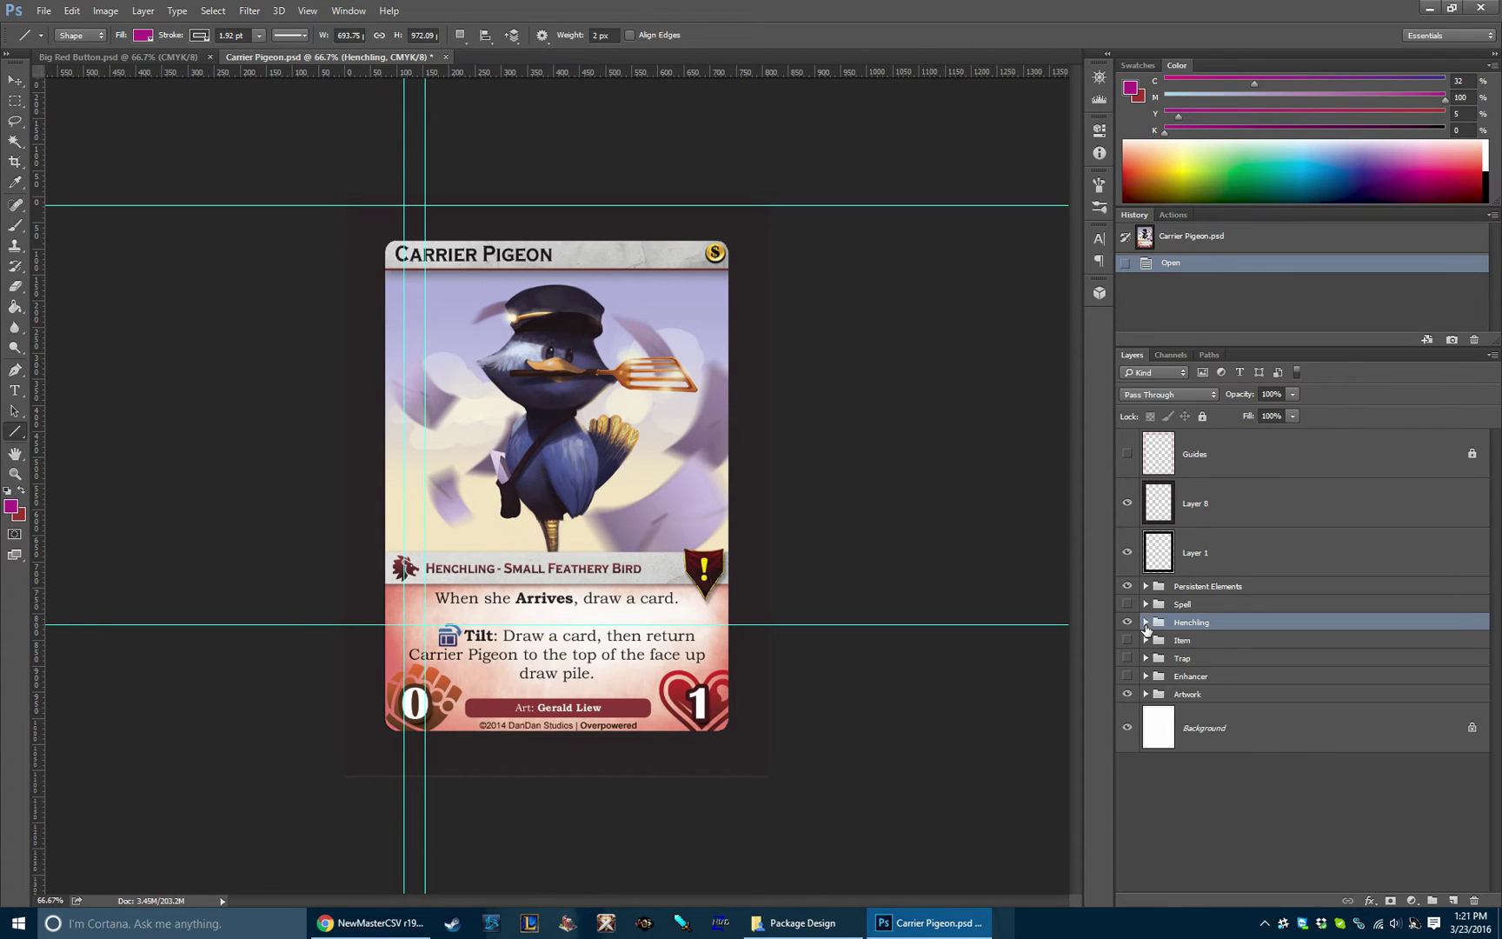
key("t")
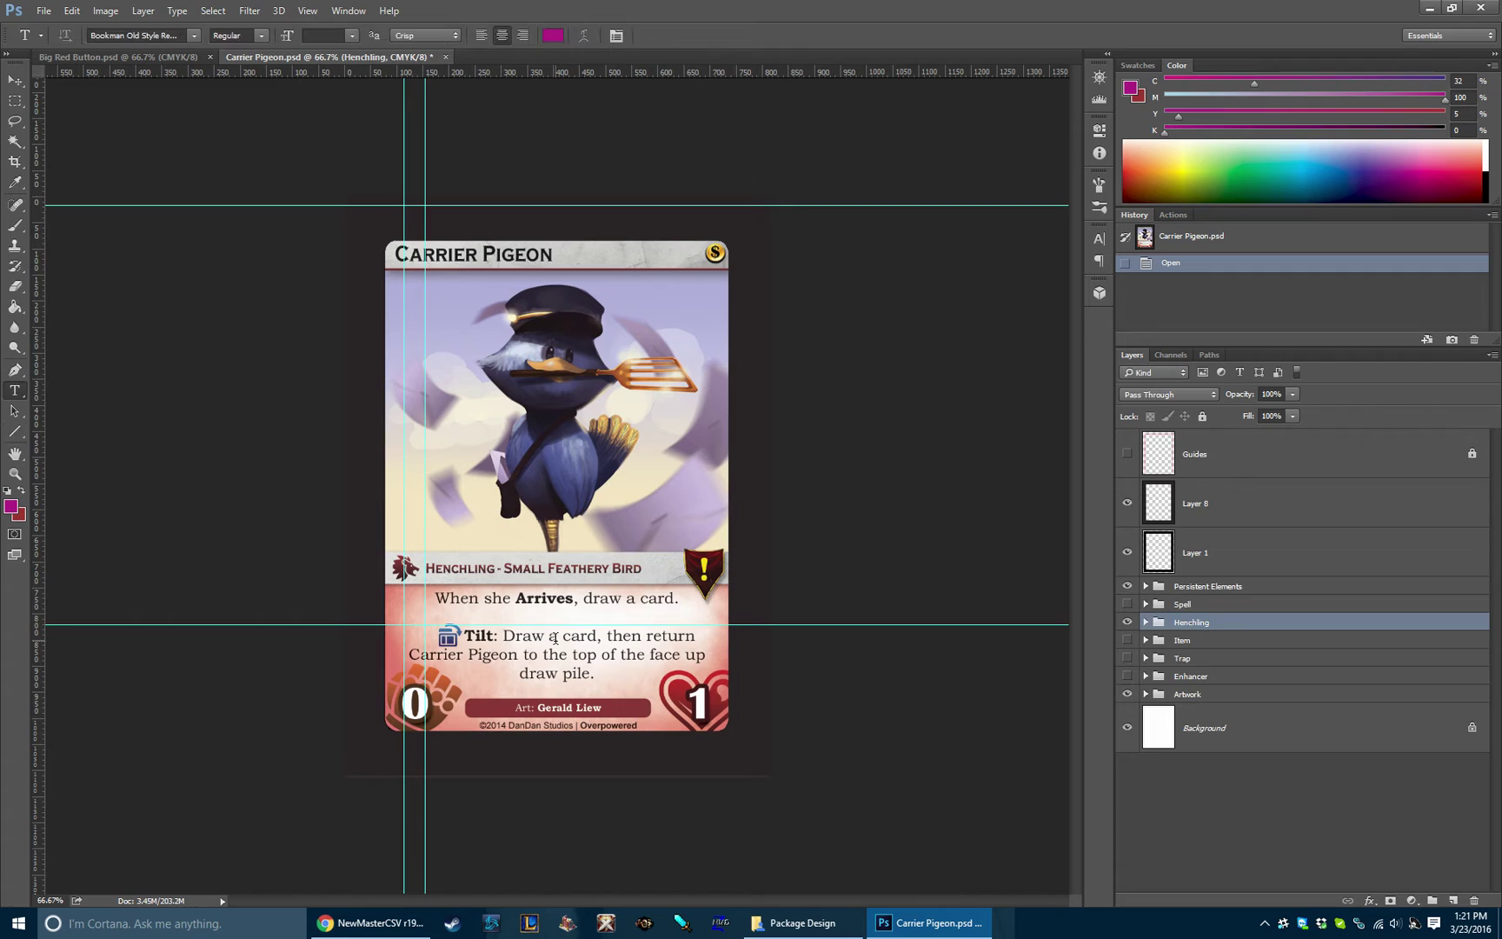
left_click(557, 637)
scroll(1224, 729, "up", 1)
scroll(1221, 722, "up", 2)
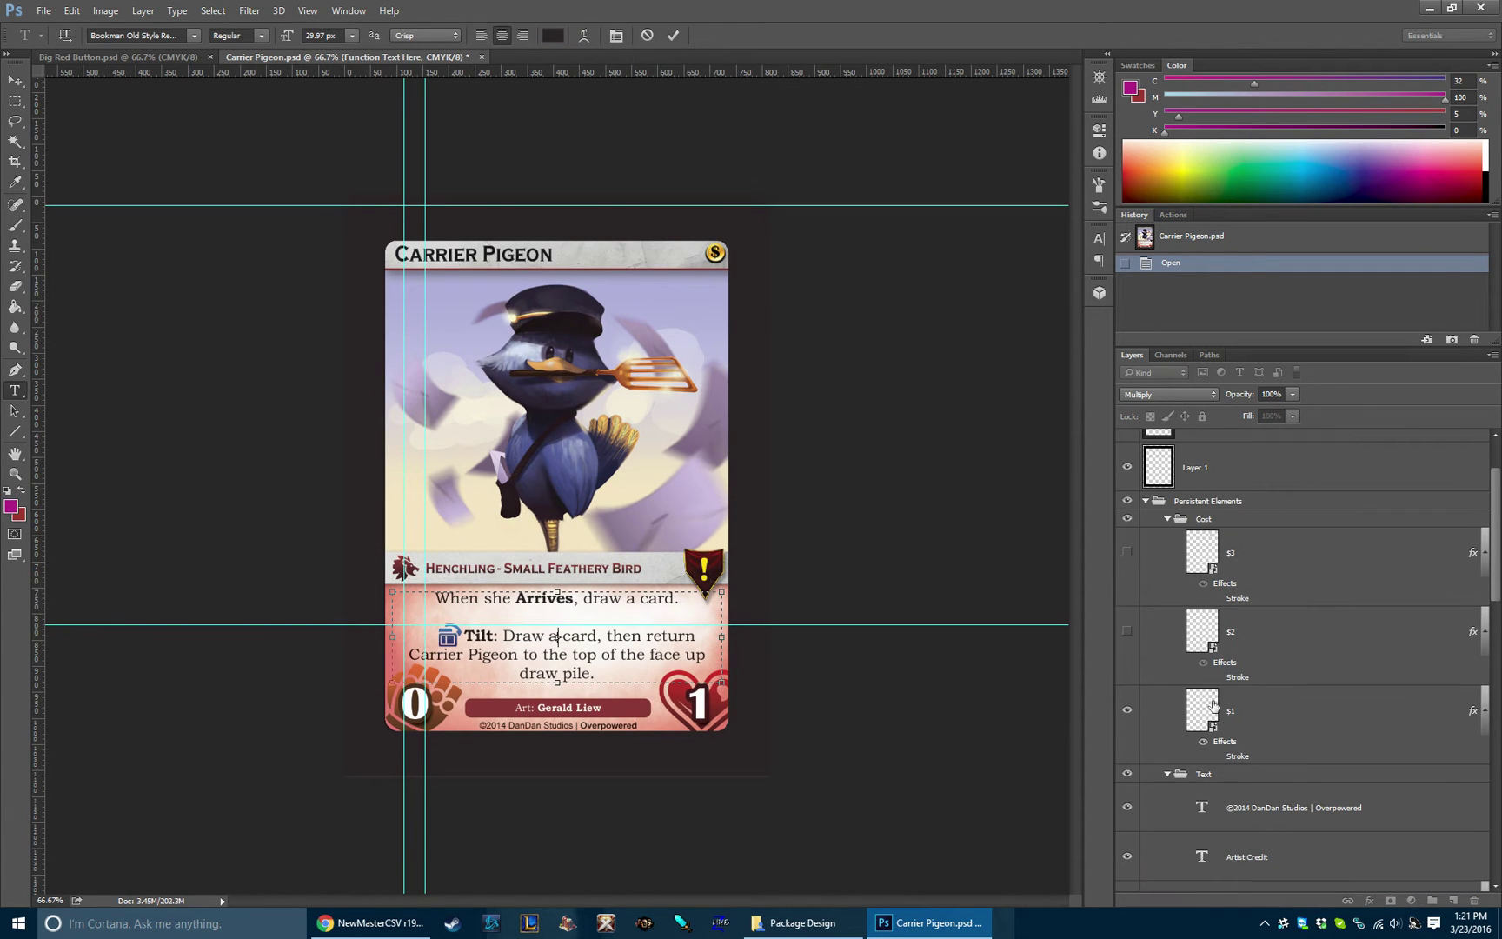
left_click(1206, 502)
scroll(1243, 609, "down", 3)
scroll(1270, 703, "down", 2)
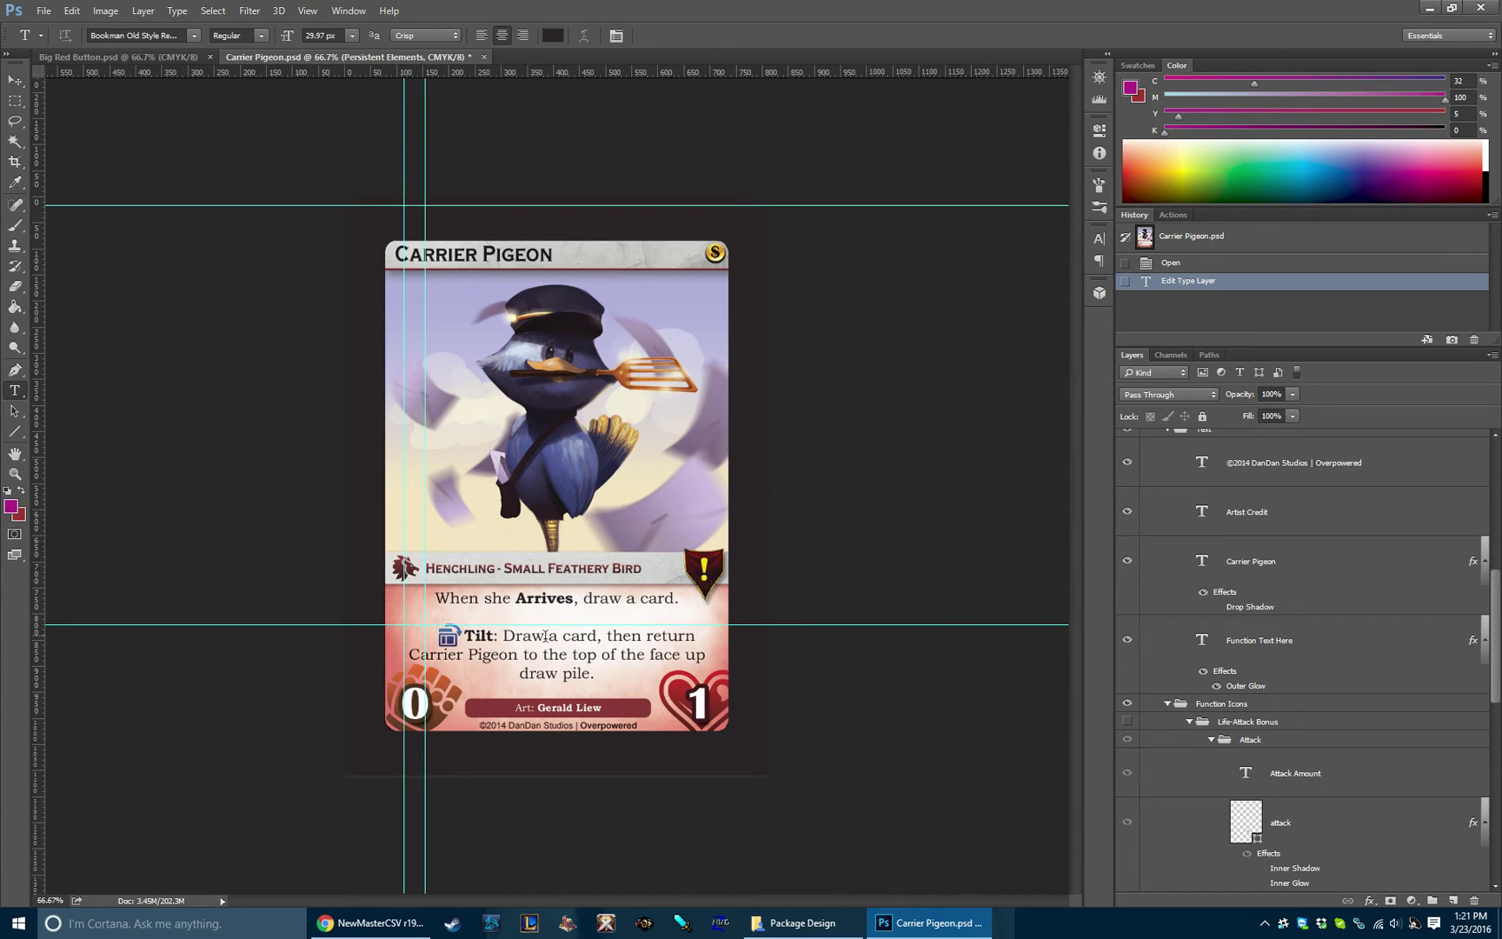
left_click(476, 639)
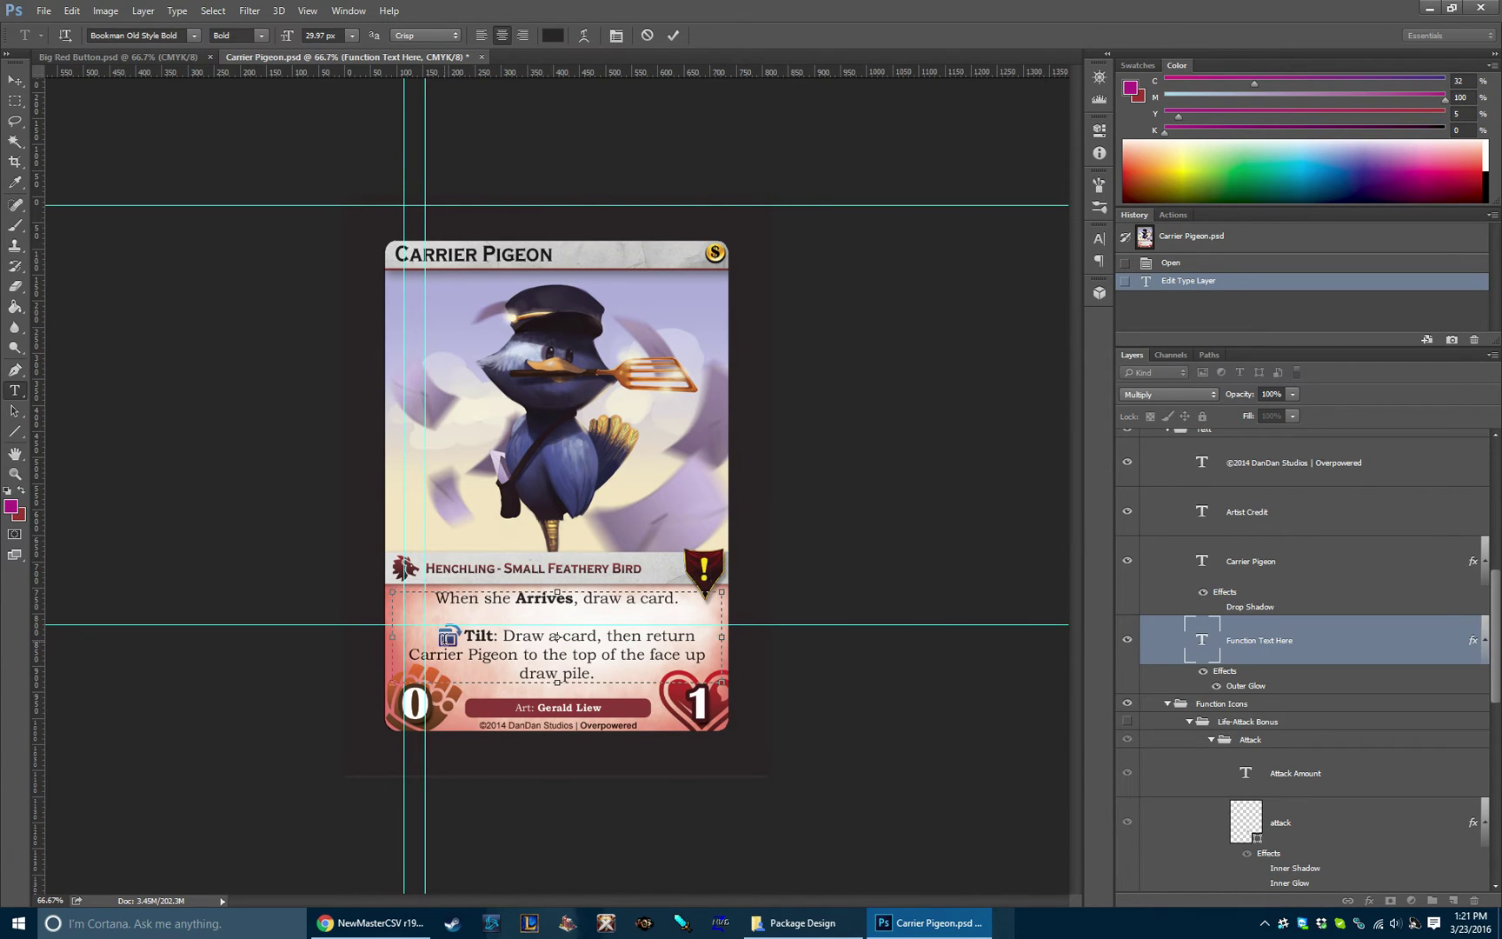
key("ctrl+Return")
key("v")
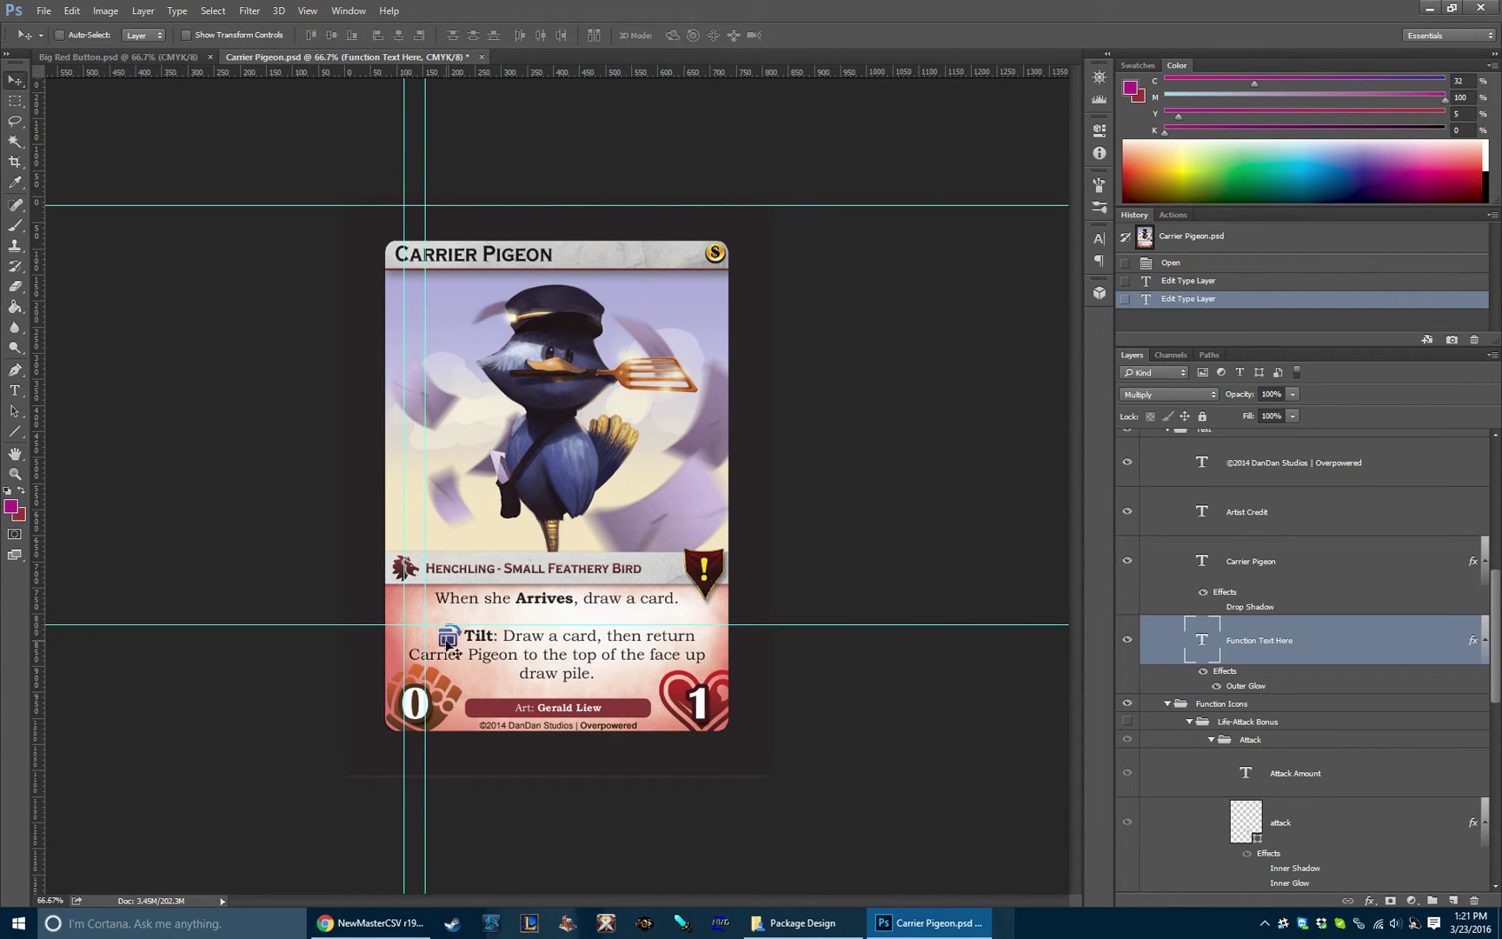
right_click(451, 648)
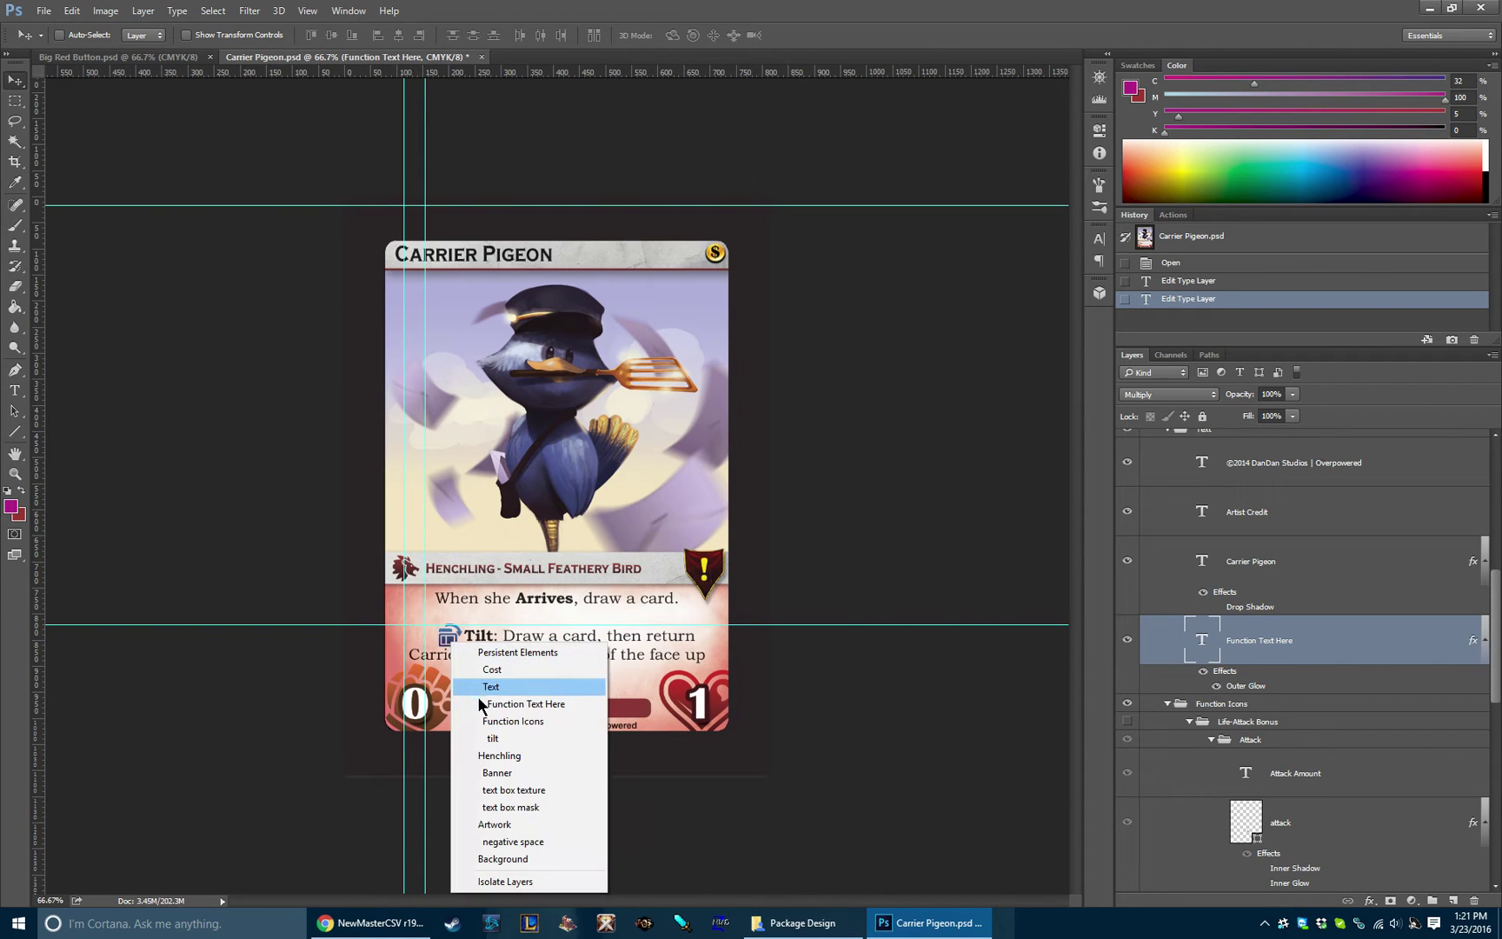
left_click(499, 738)
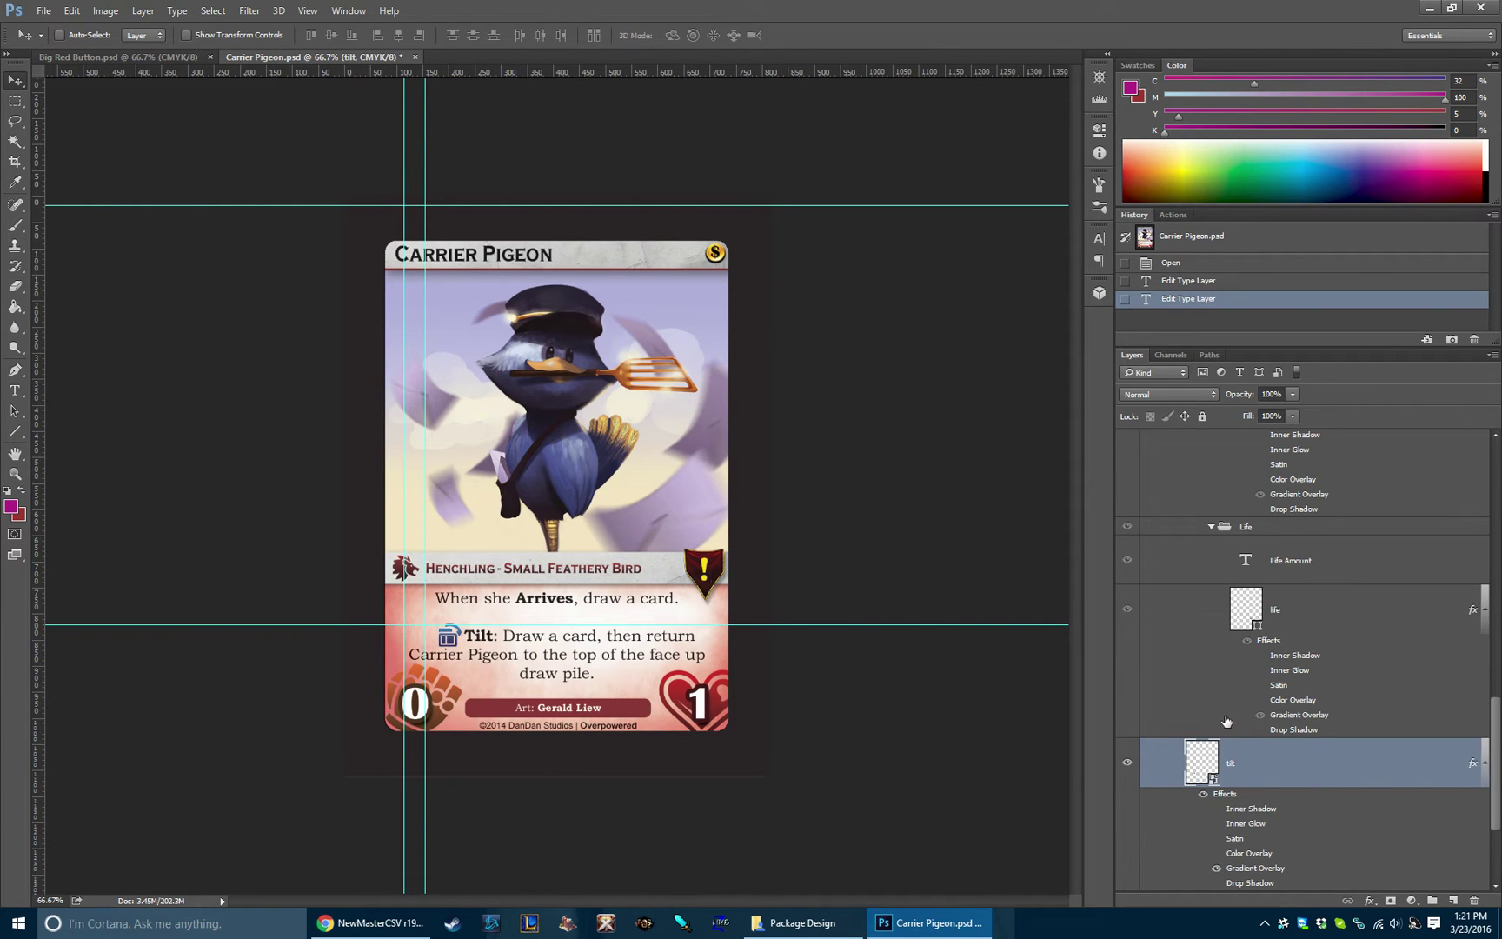
scroll(1226, 722, "up", 3)
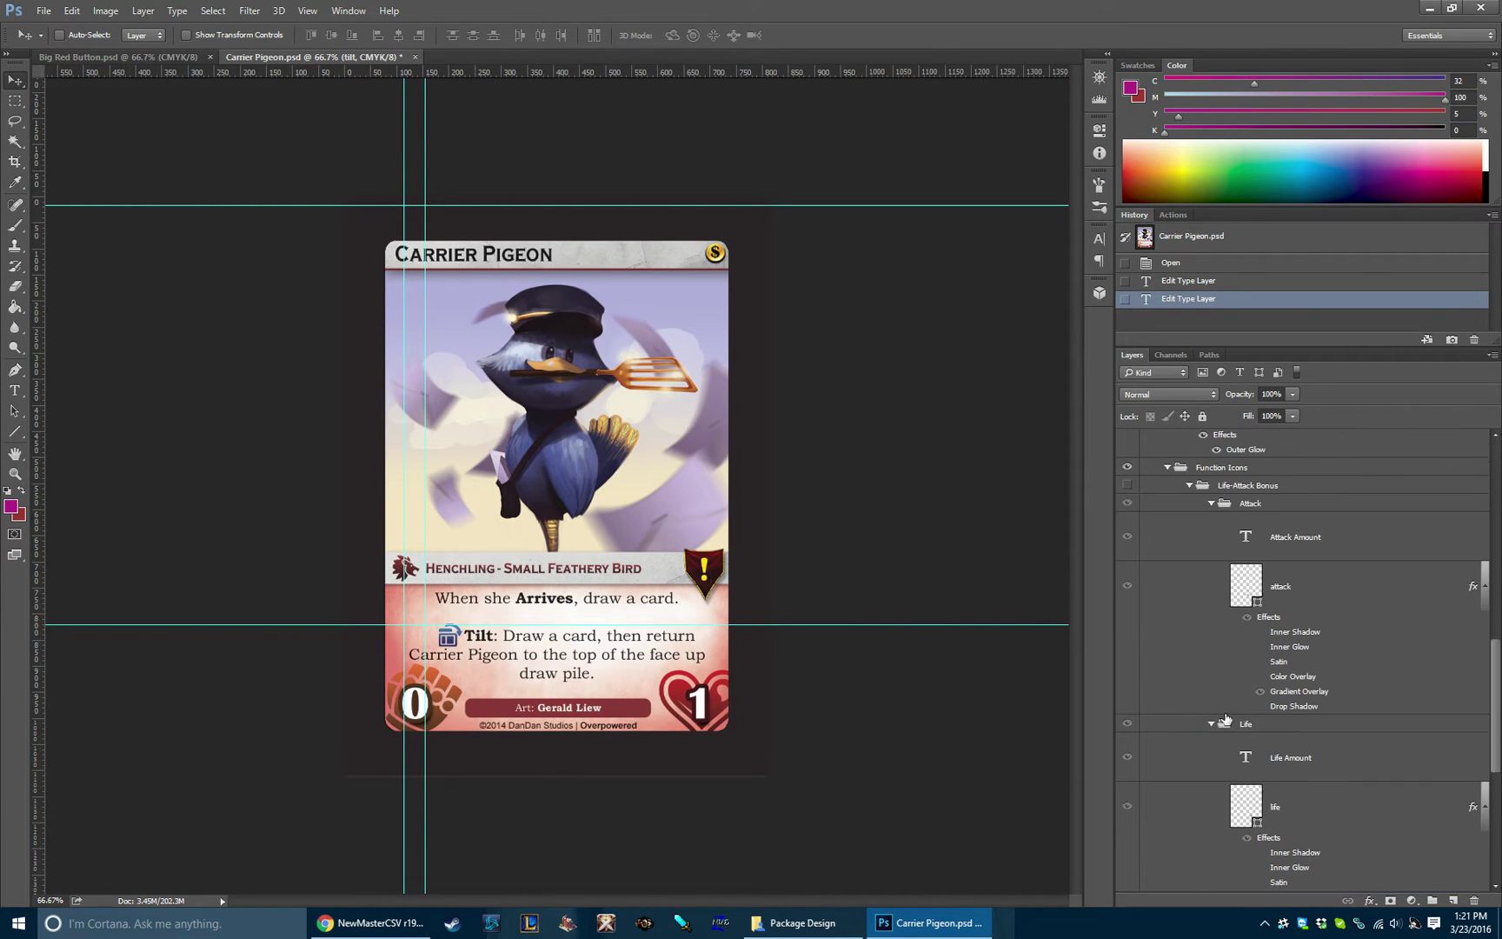
left_click(1128, 486)
left_click(1127, 486)
scroll(1160, 570, "down", 5)
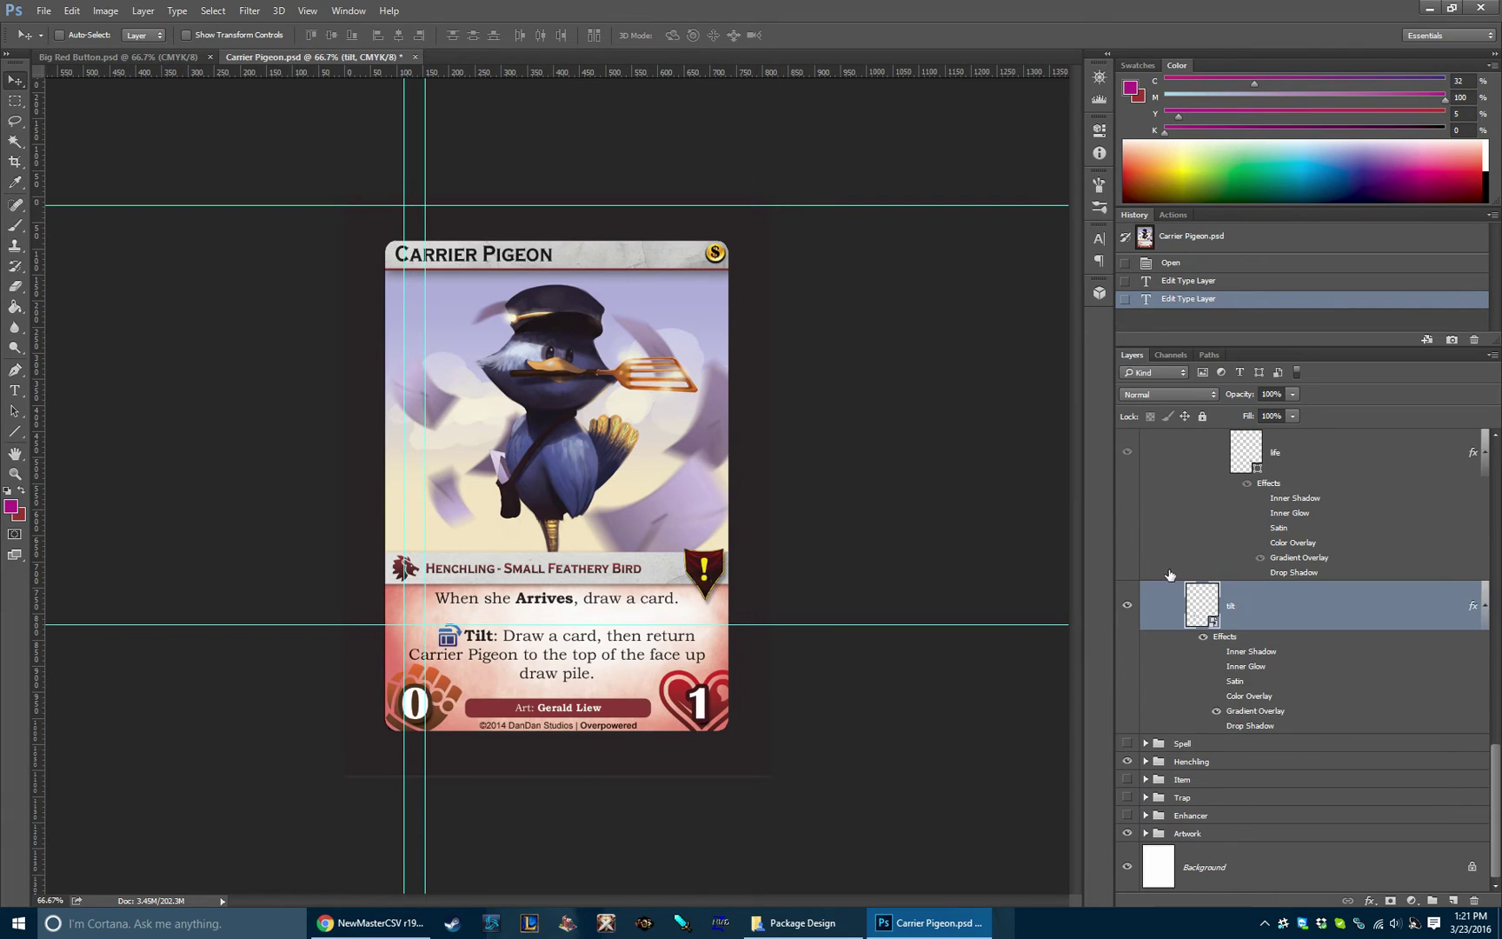
scroll(1234, 626, "up", 7)
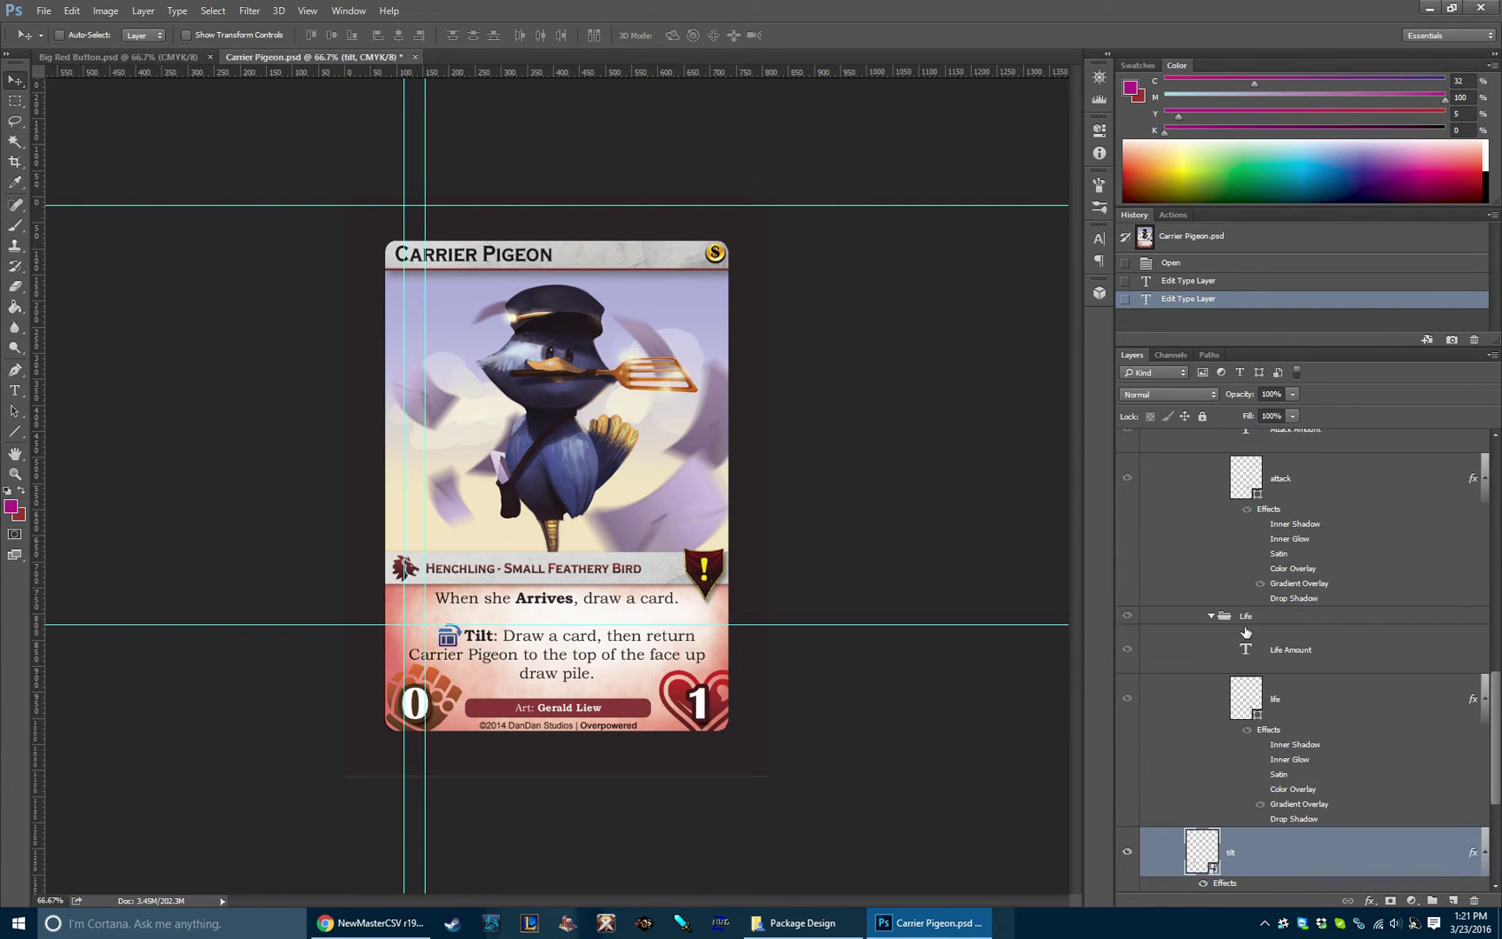
scroll(1243, 661, "down", 4)
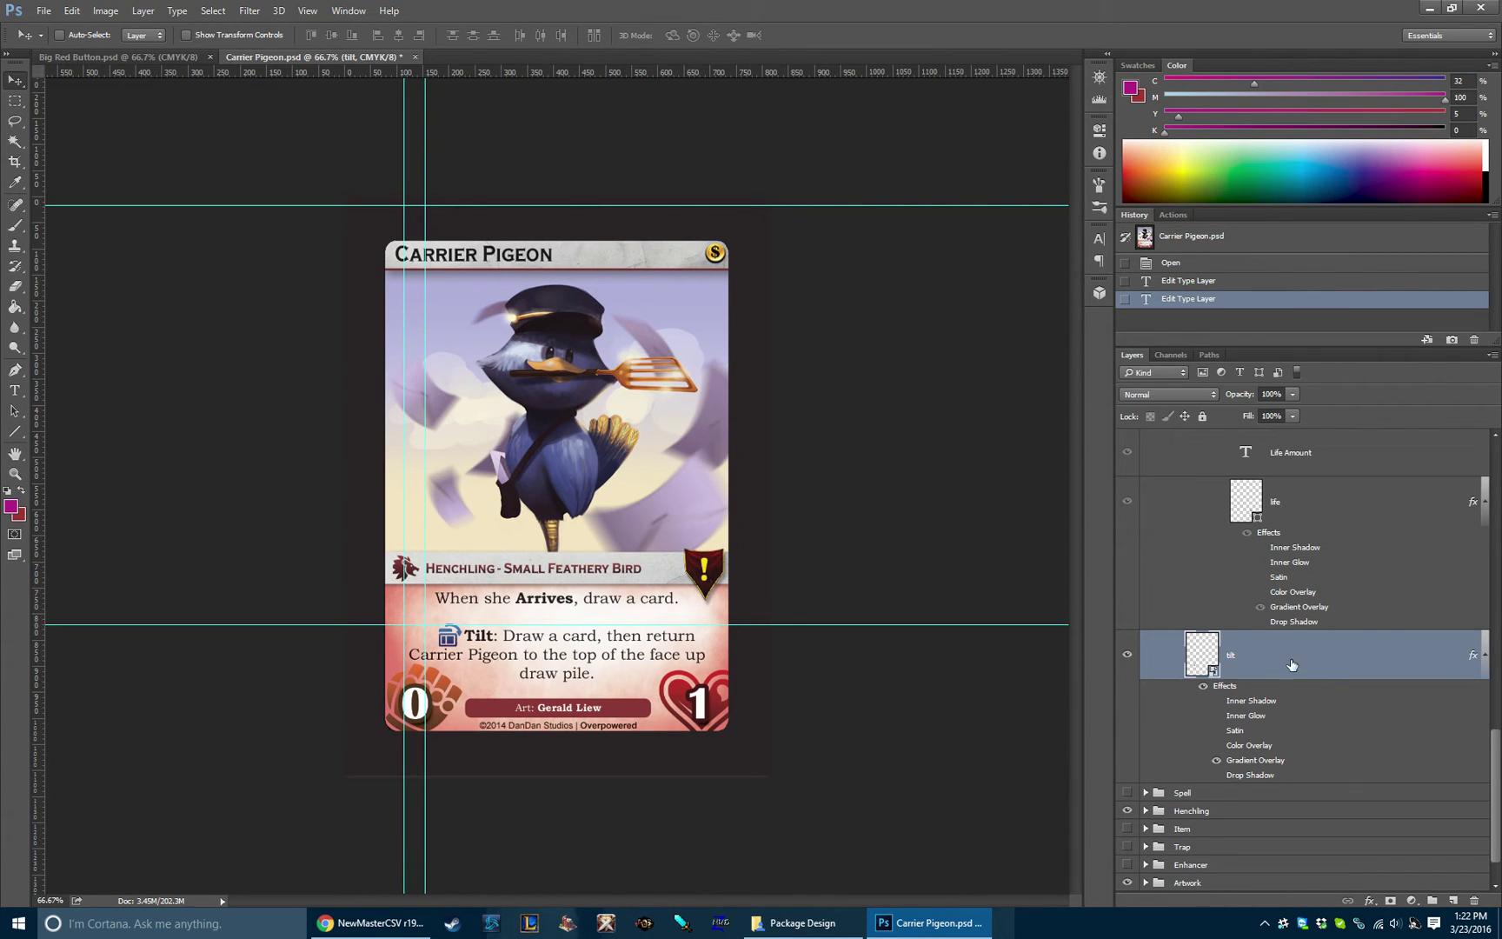
left_click_drag(509, 648, 474, 651)
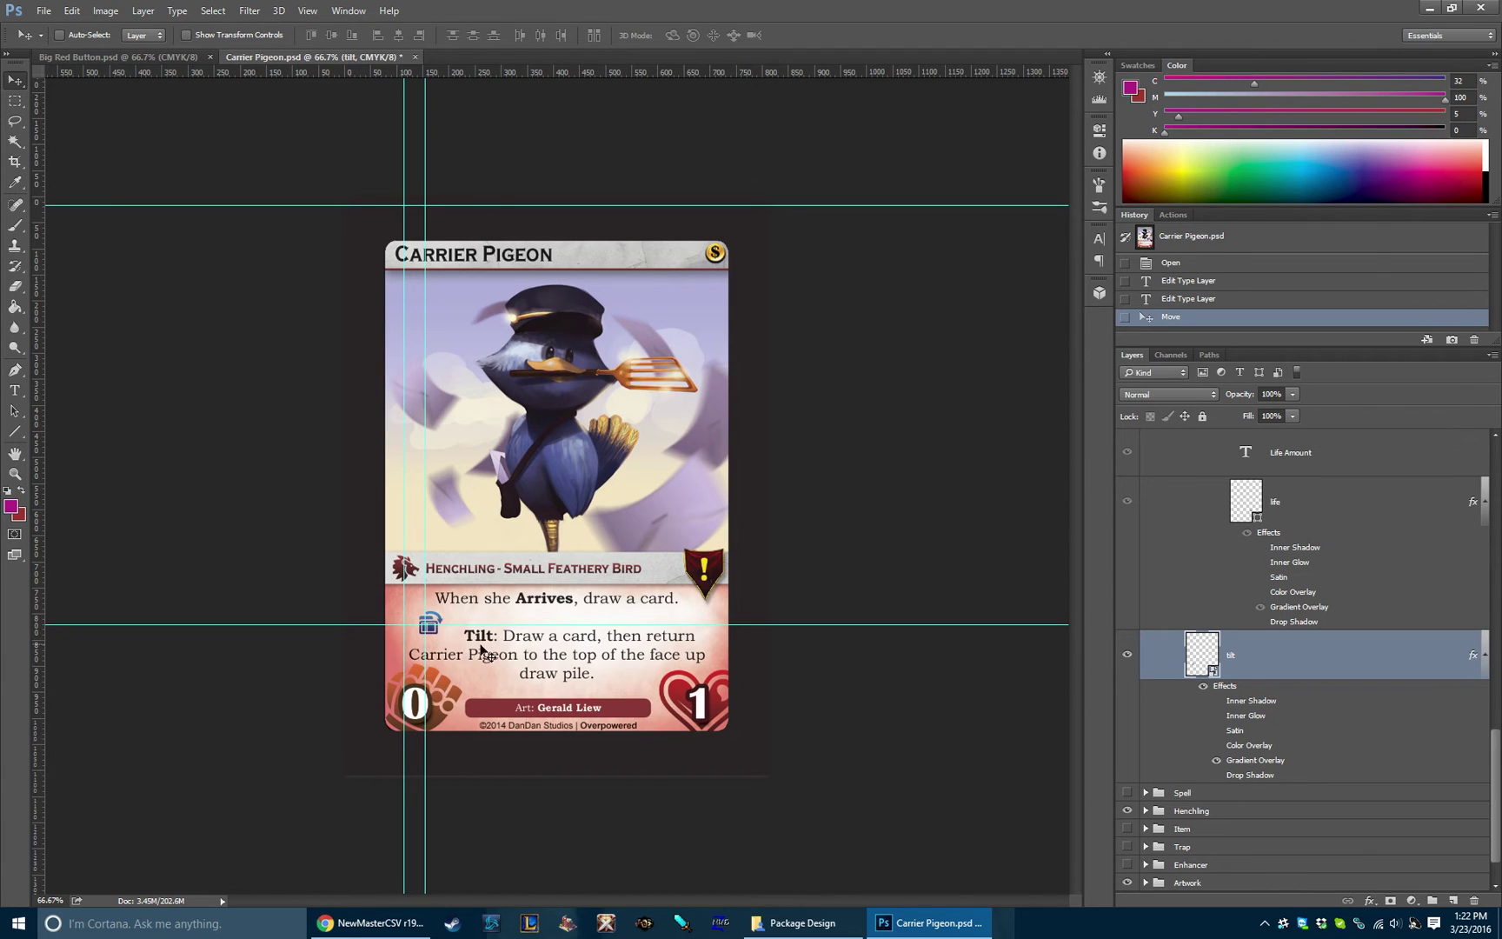
key("ctrl+z")
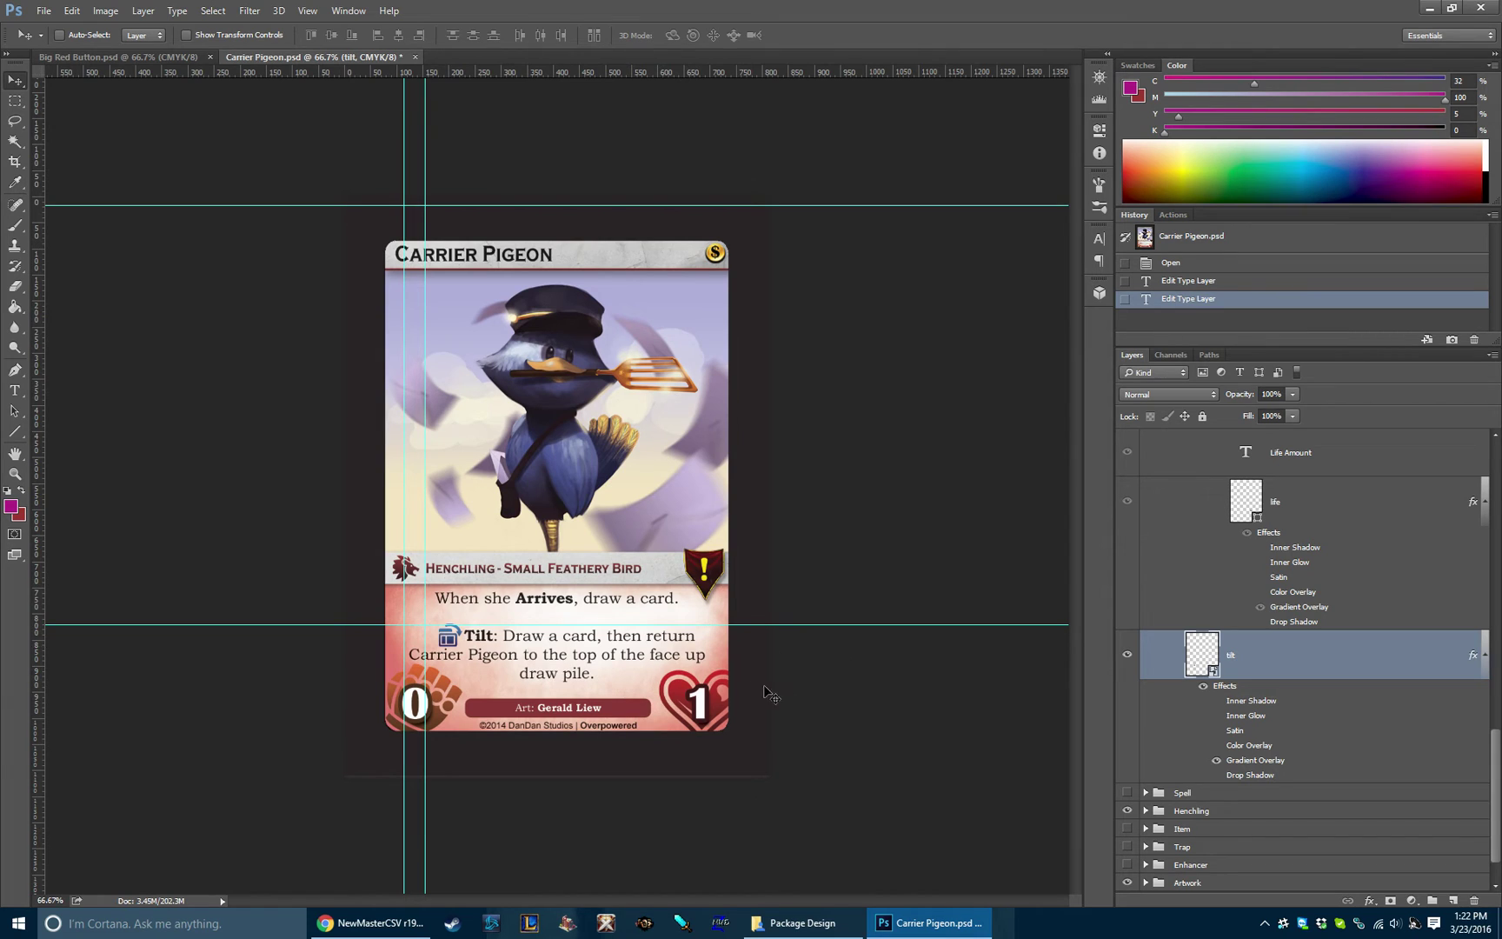
scroll(1304, 697, "down", 1)
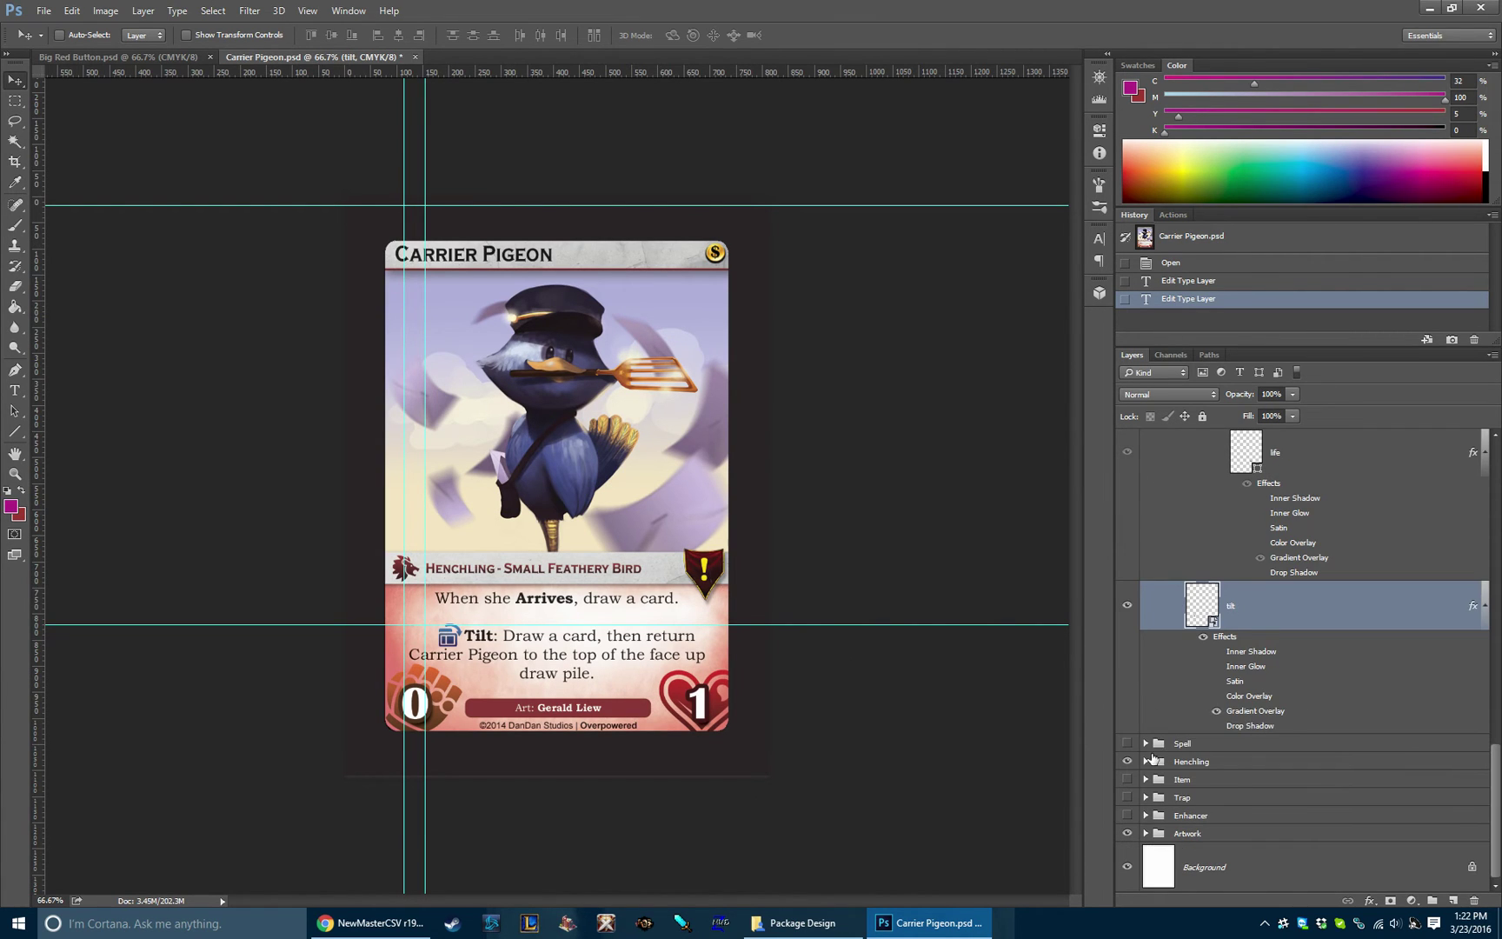
scroll(1303, 701, "up", 15)
Step: Collapse Persistent Elements, then expand and select the Artwork group
left_click(1146, 591)
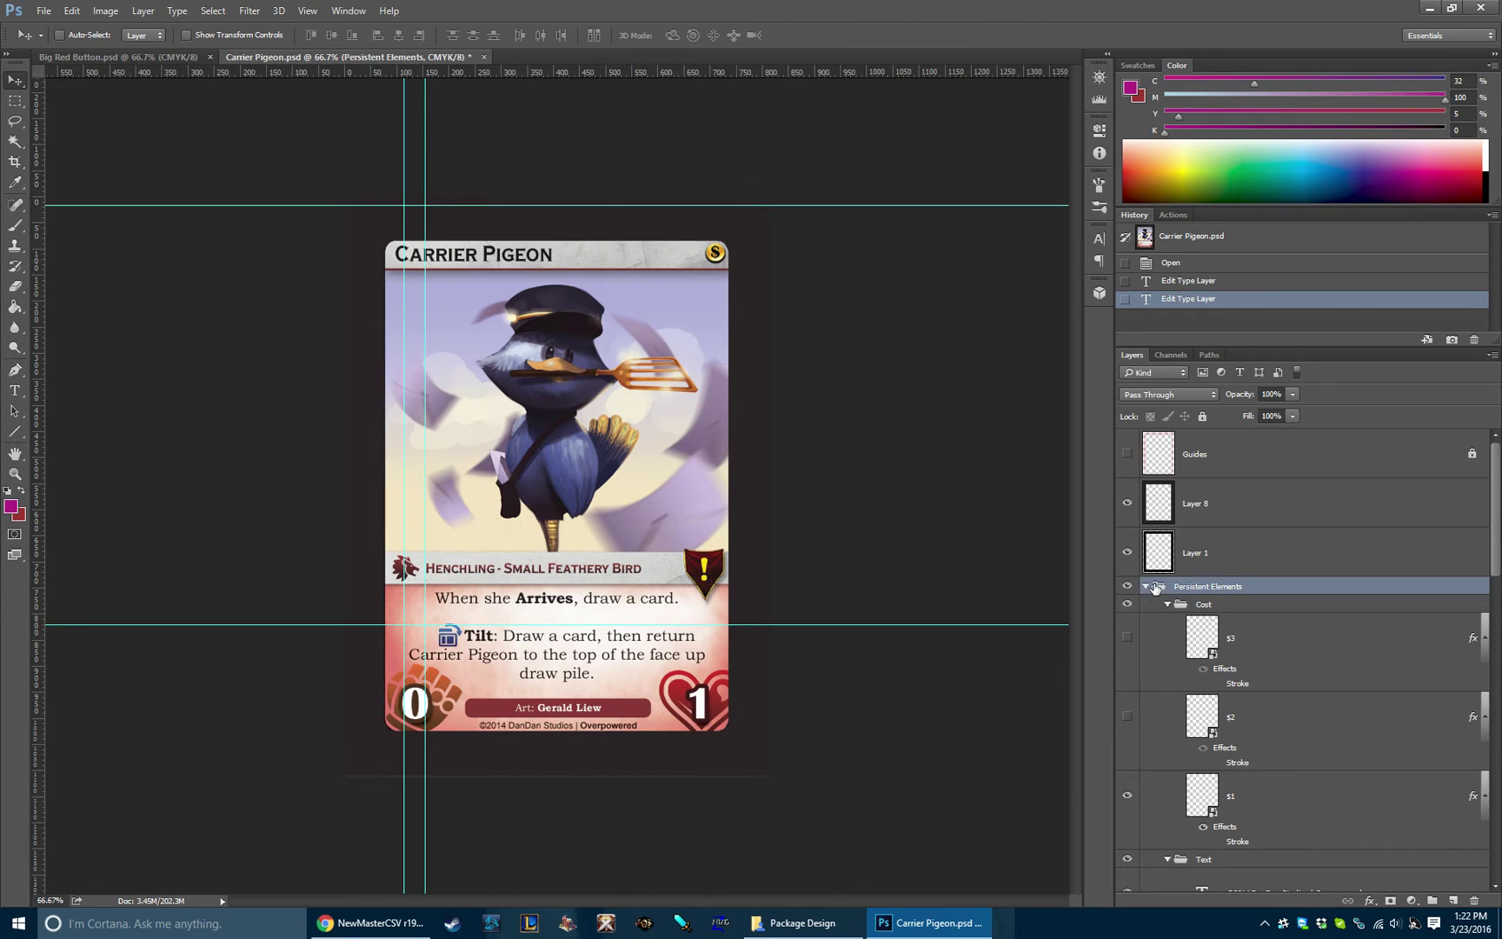
left_click(1146, 588)
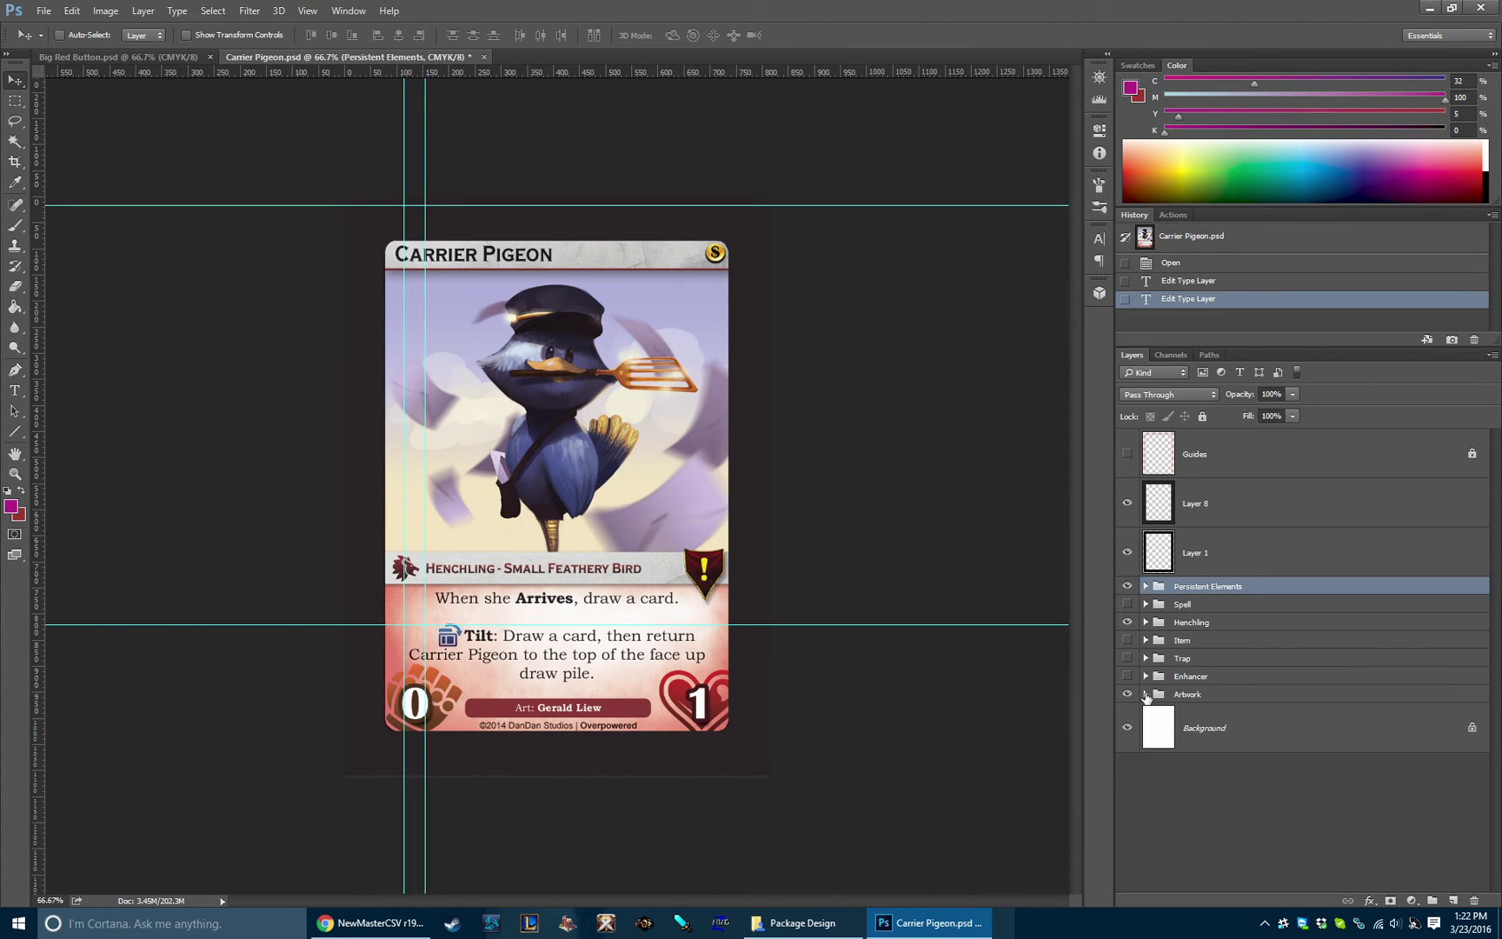
left_click(1146, 695)
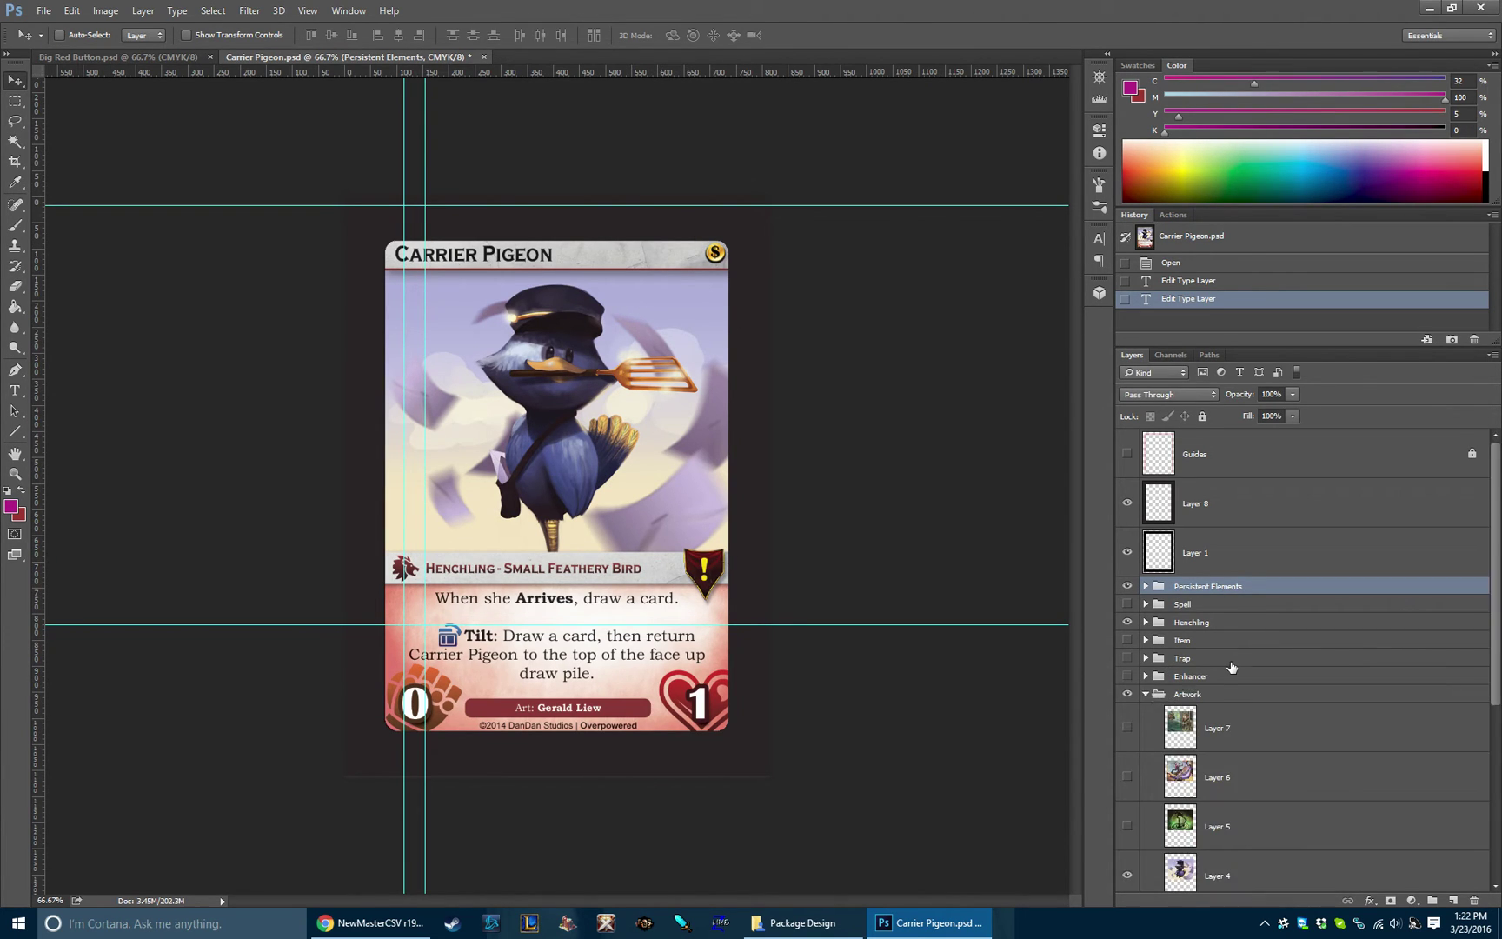
scroll(1232, 668, "down", 3)
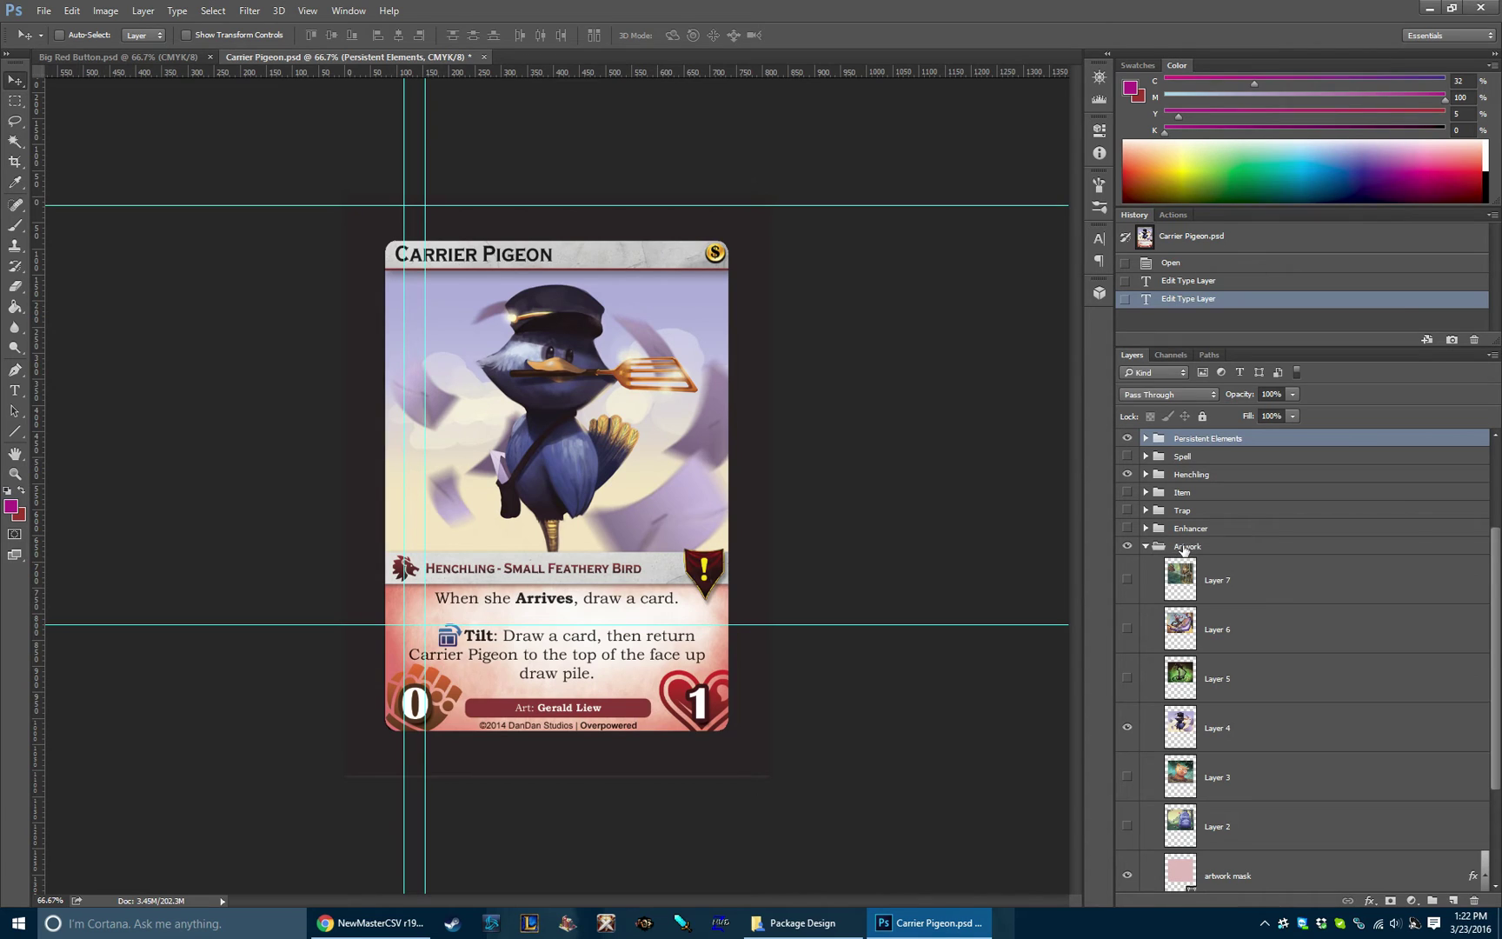
left_click(1184, 547)
scroll(1251, 591, "down", 2)
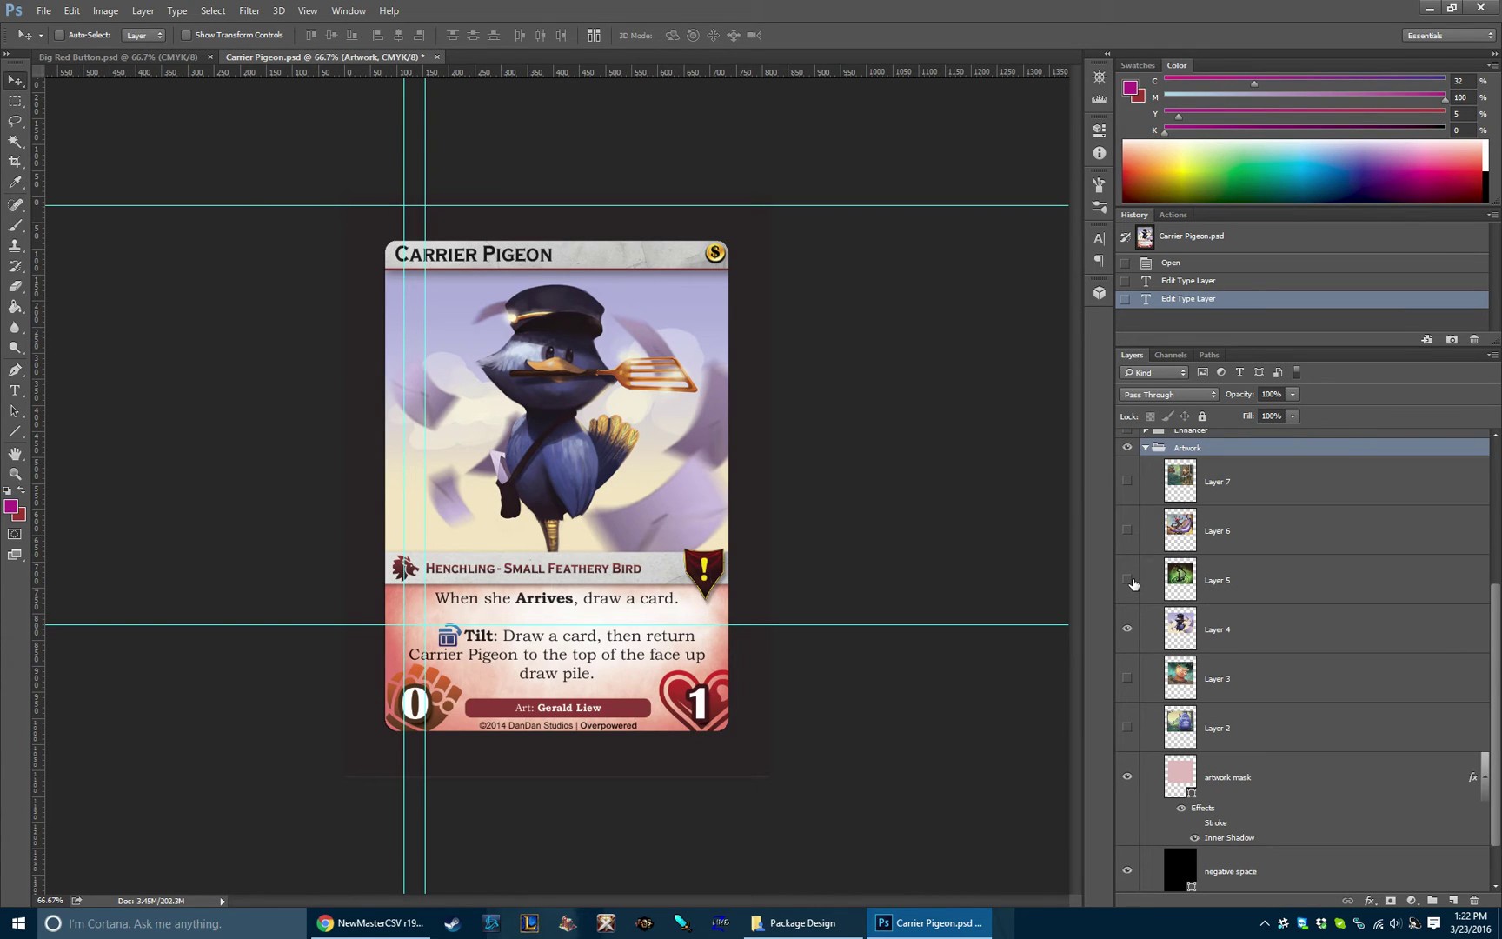
Step: Preview Layer 5's green harp, Layer 6's boomerang warrior and Layer 7's caged monkey art, restoring the bird
left_click(1127, 579)
left_click(1127, 580)
left_click(1128, 580)
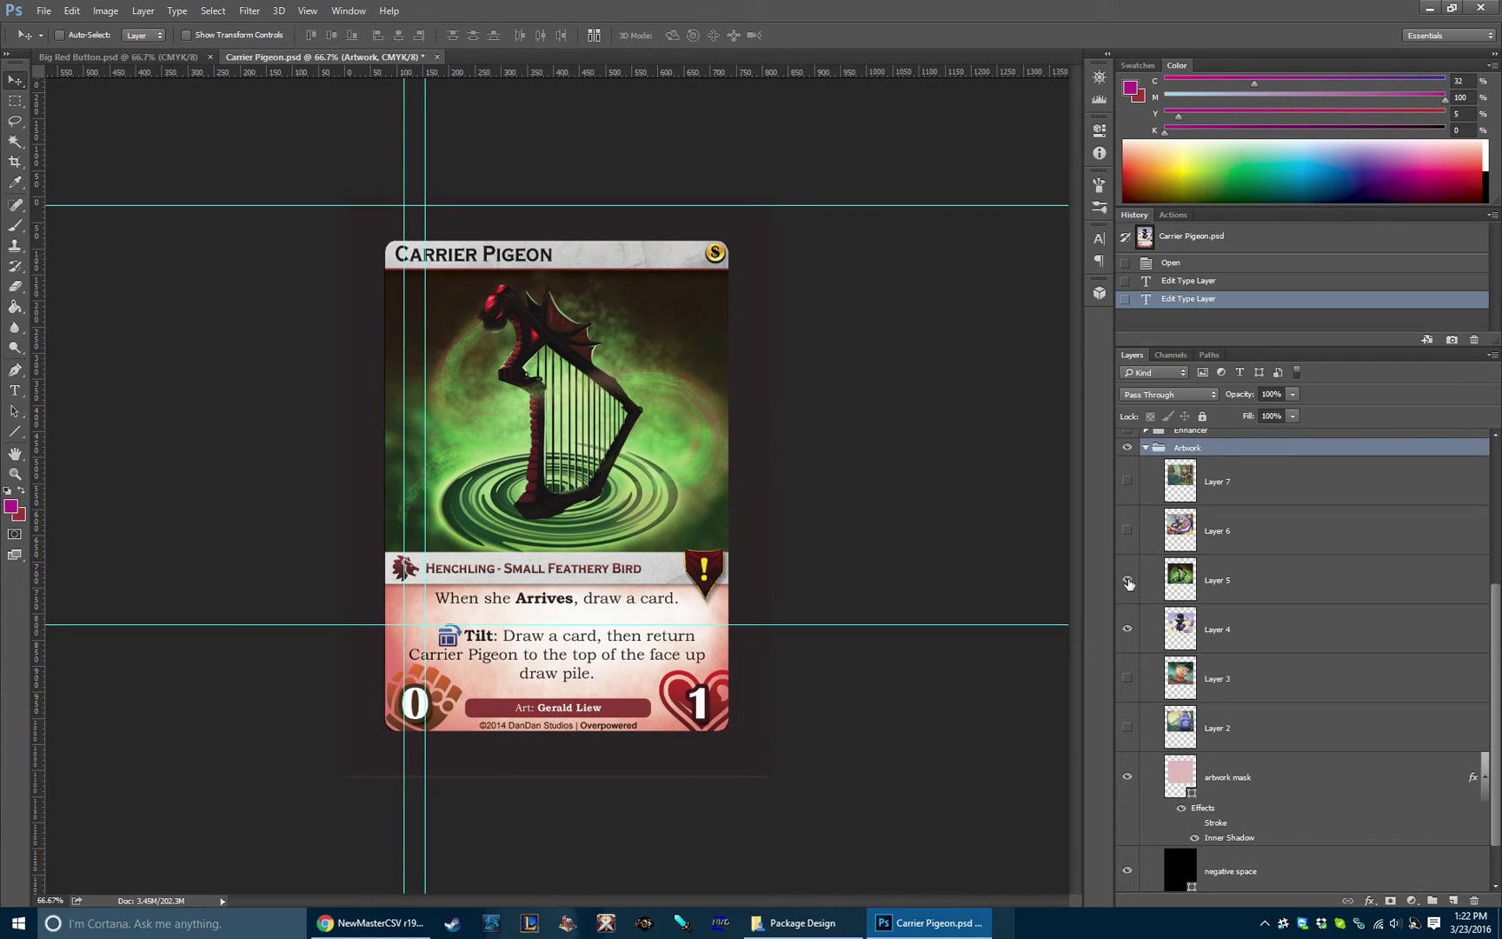
left_click(1128, 580)
left_click(1127, 531)
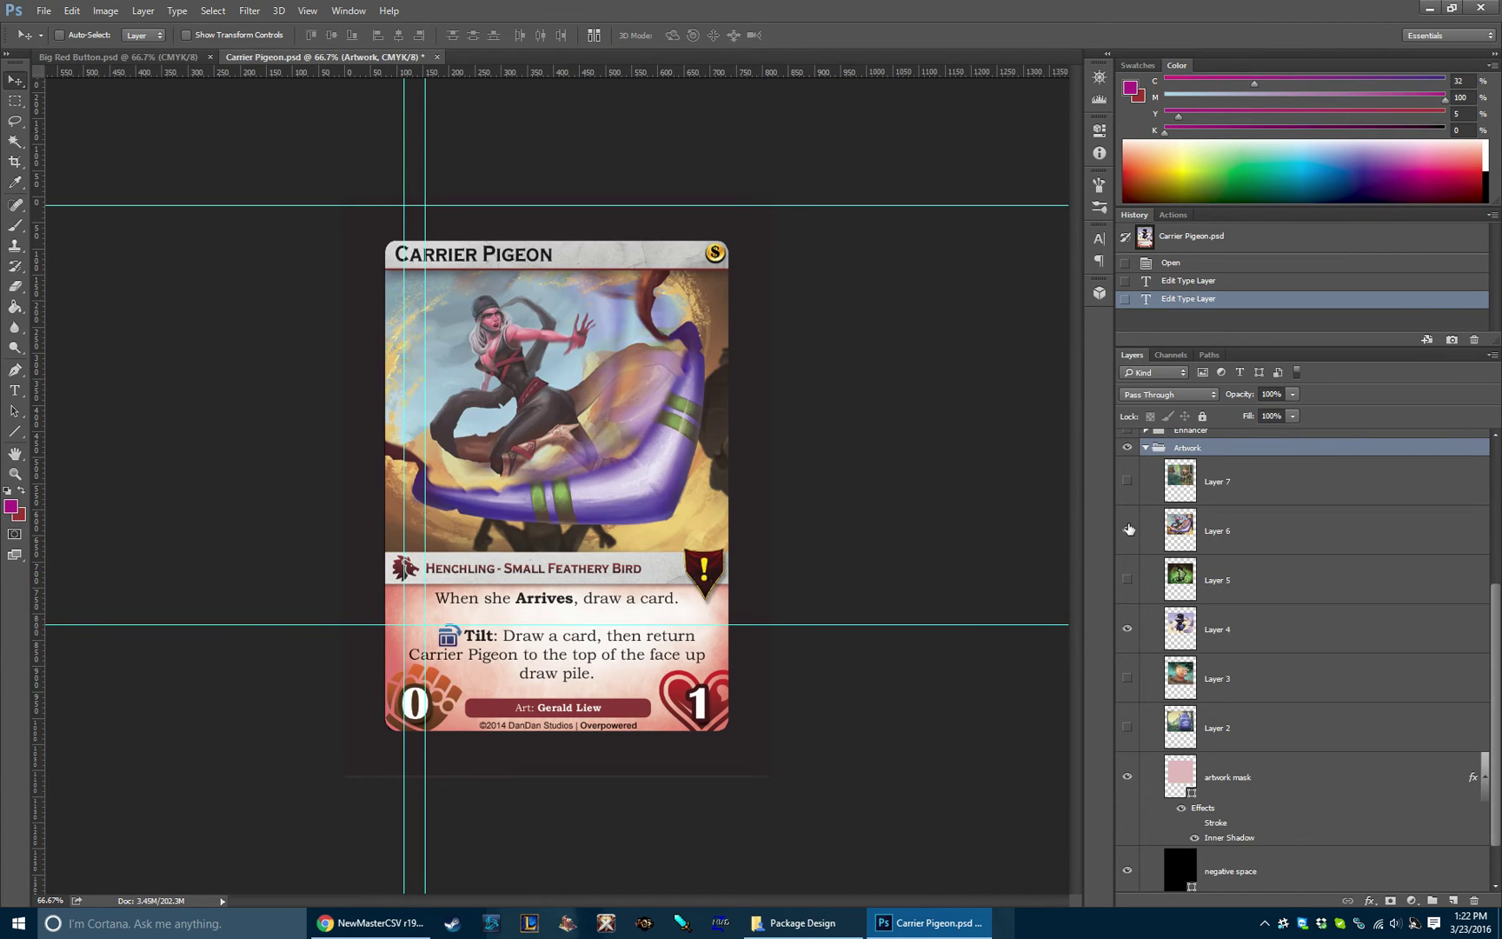
left_click(1128, 531)
left_click(1127, 481)
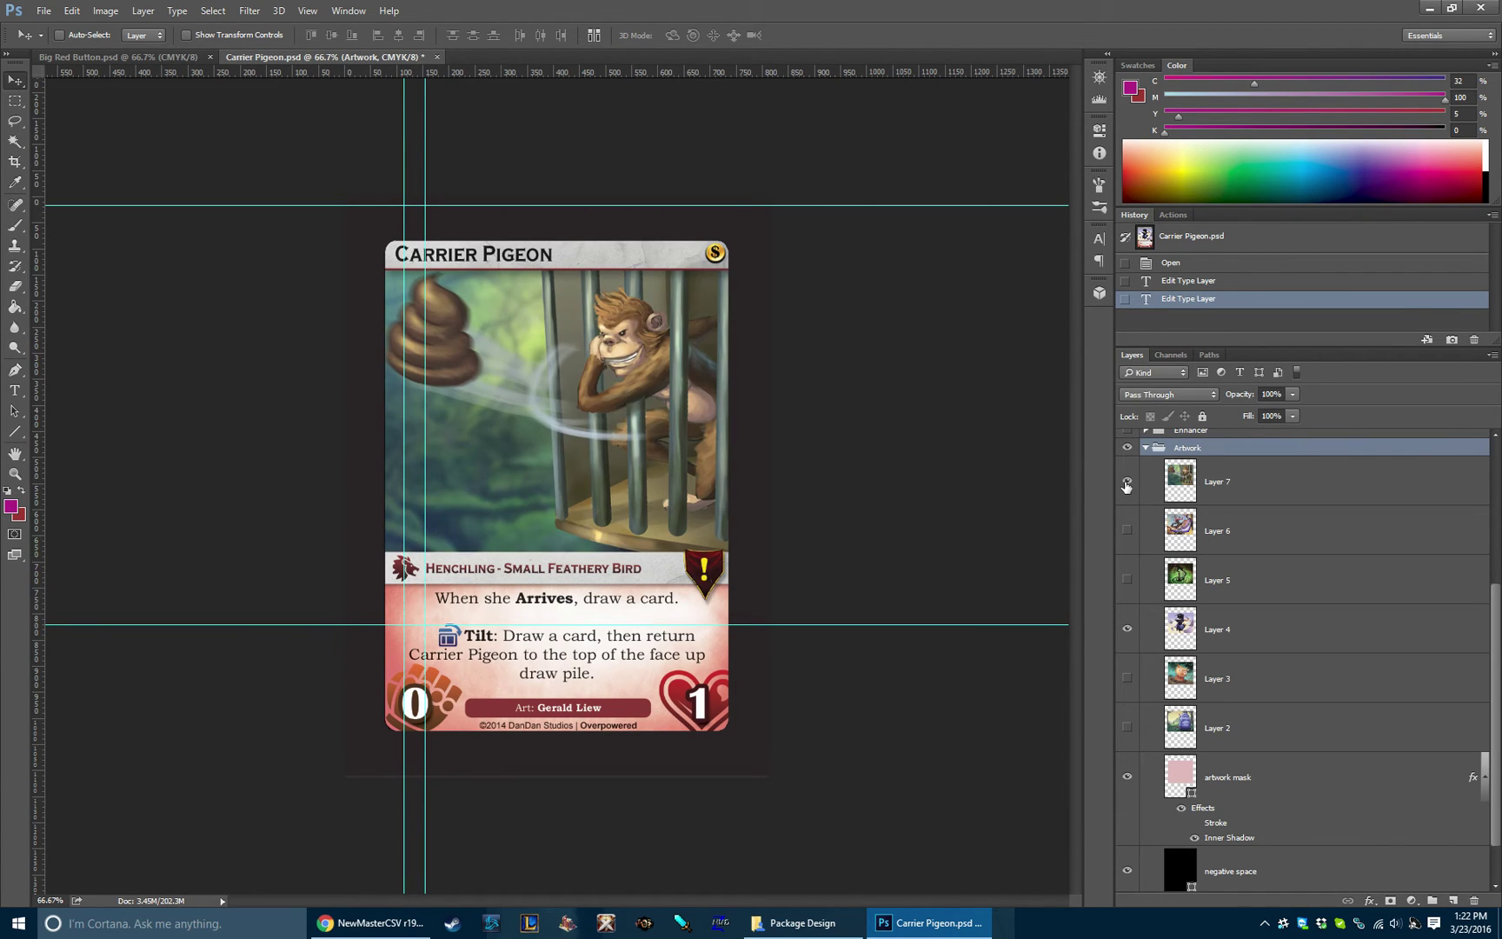
left_click(1127, 481)
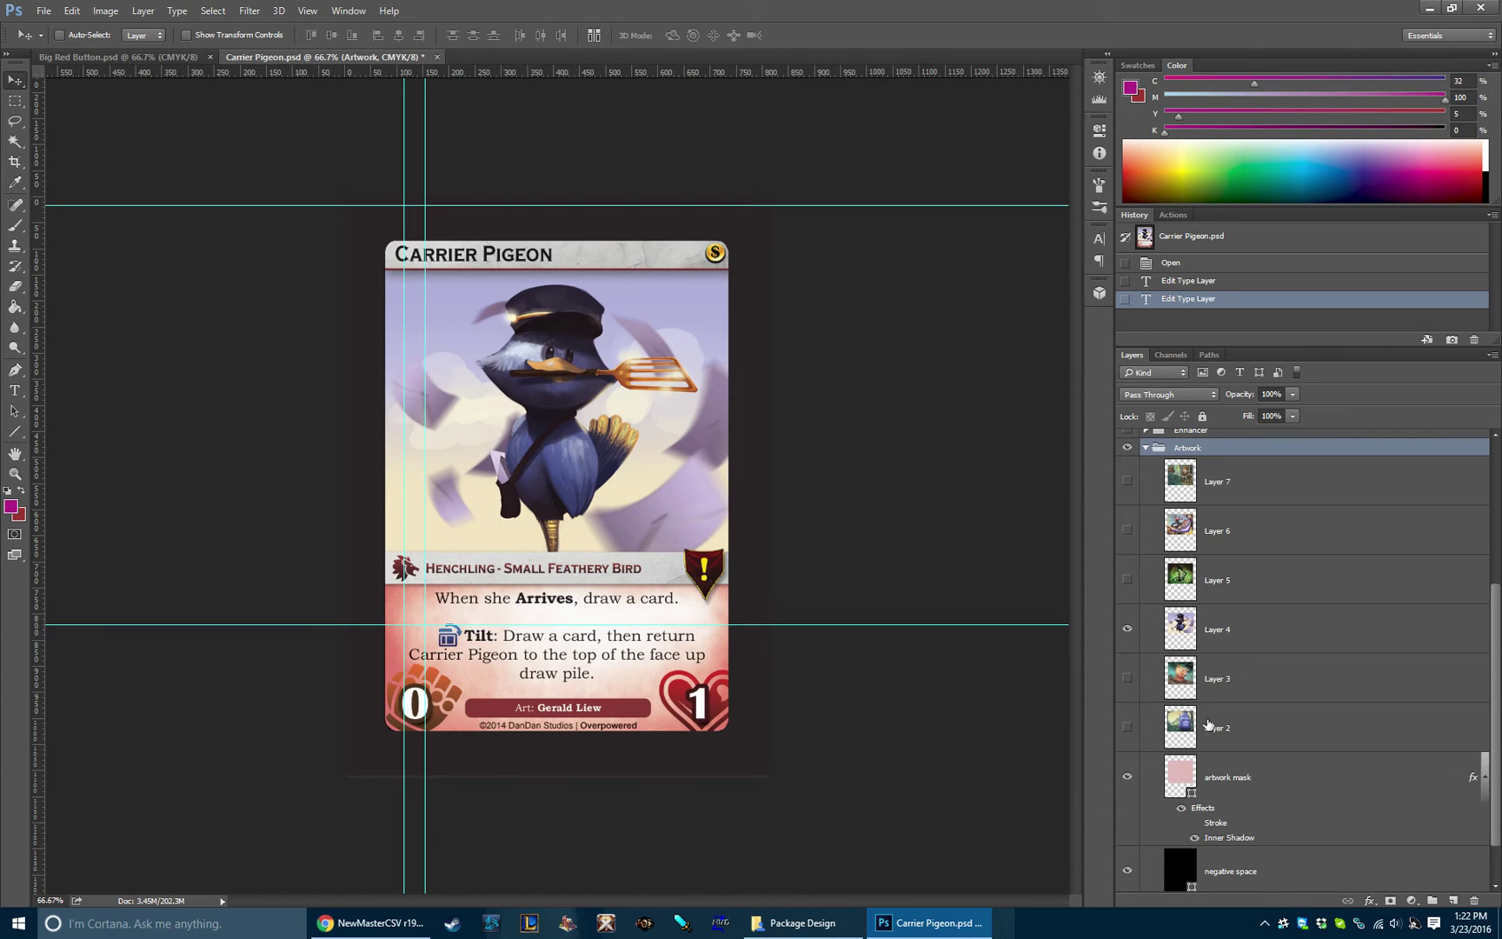
scroll(1217, 687, "down", 1)
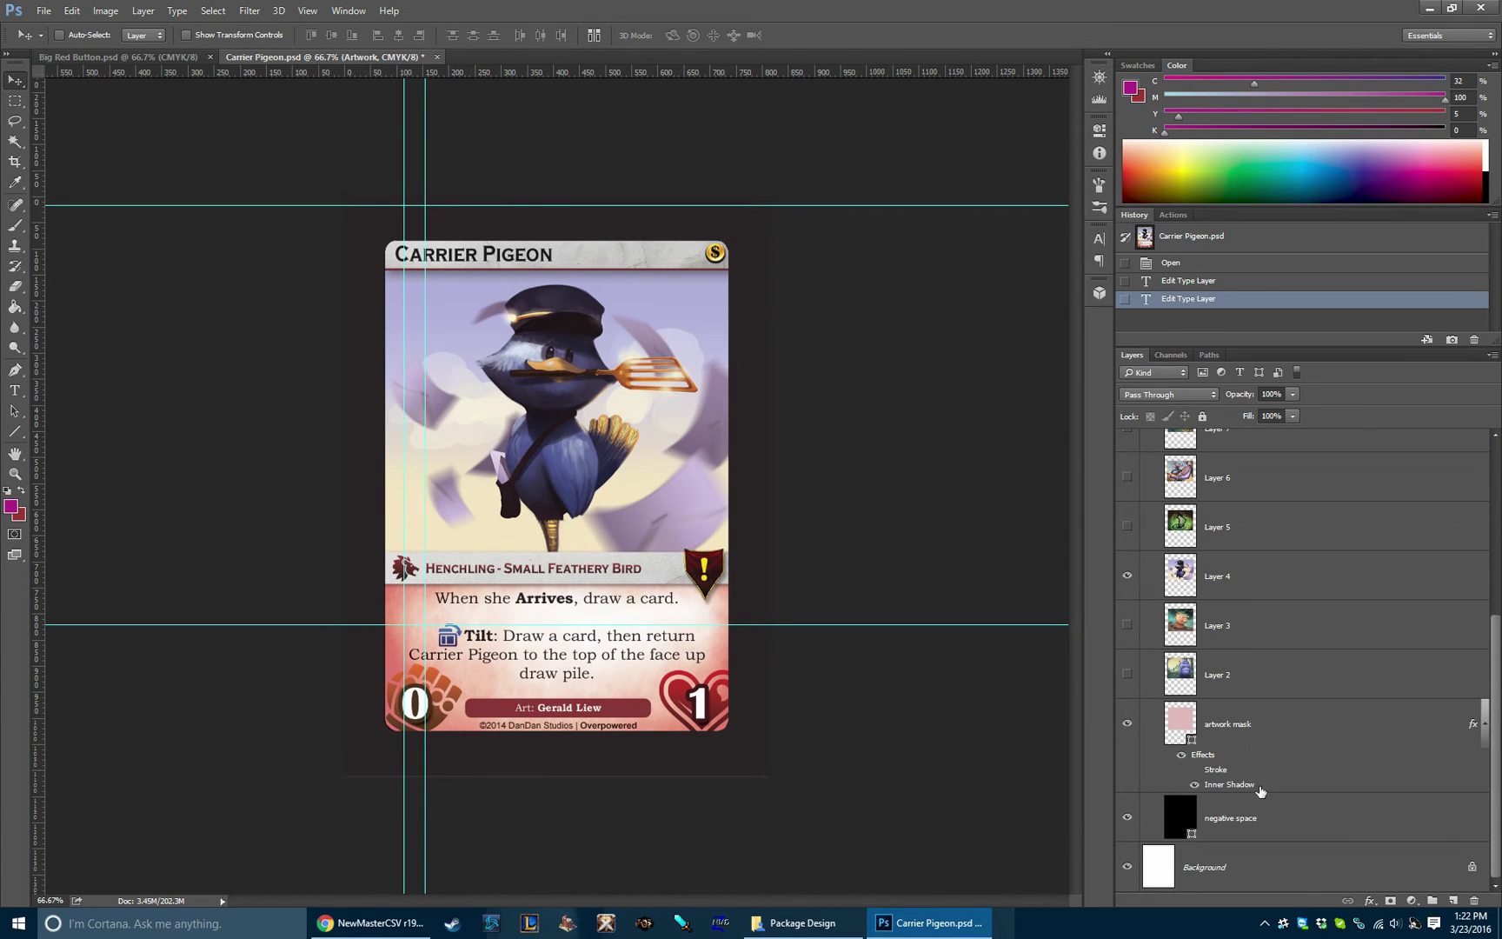
scroll(1256, 696, "up", 1)
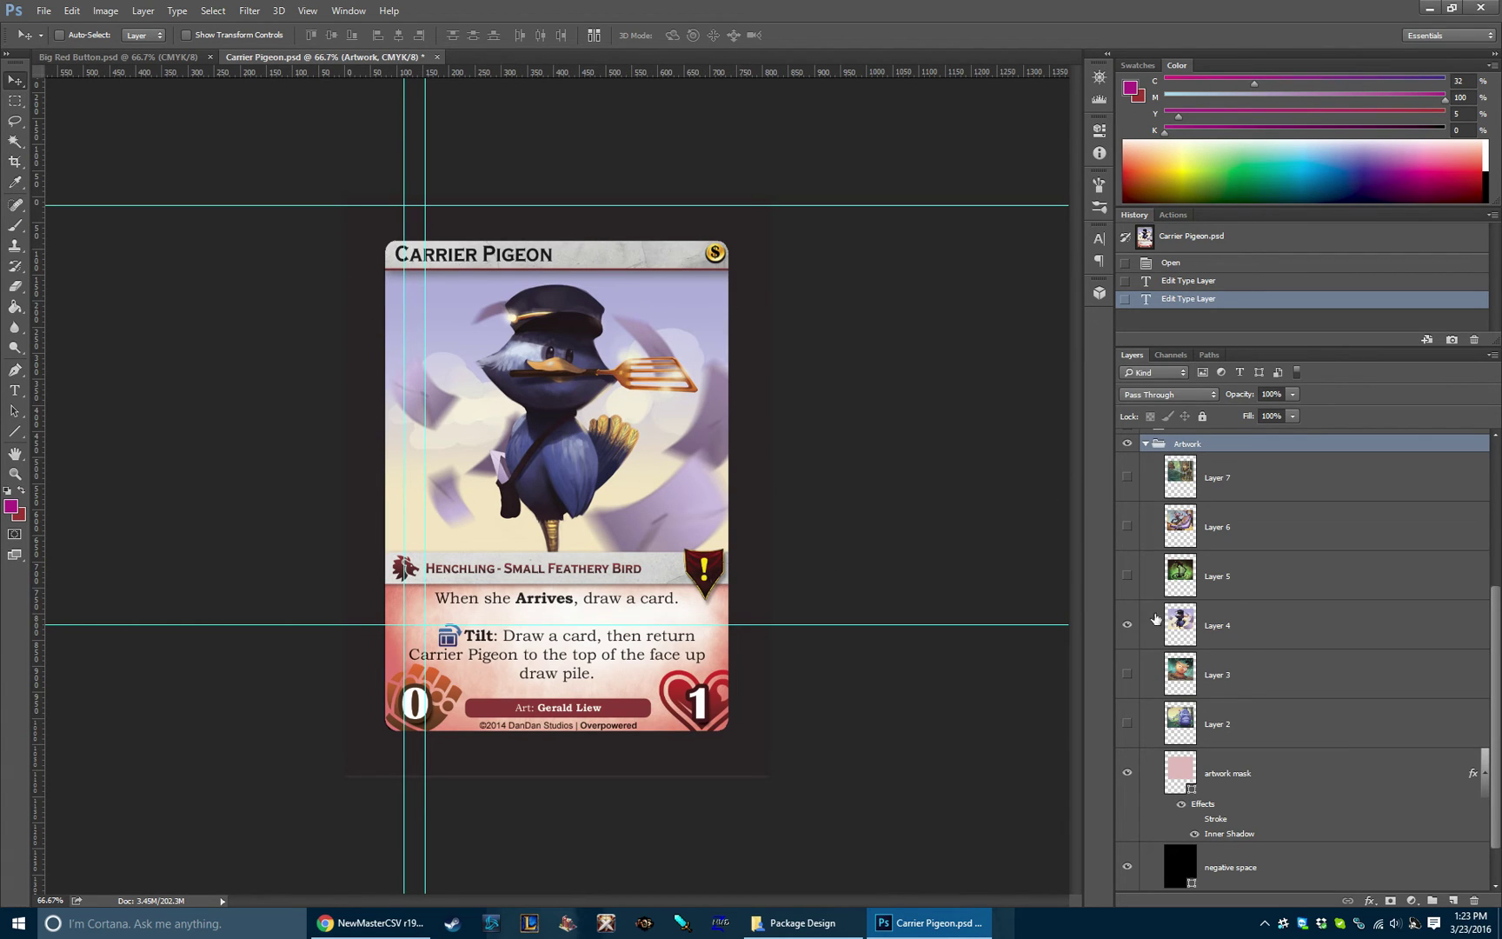
Step: Collapse the Artwork group and switch to the Big Red Button.psd document
scroll(1157, 620, "up", 3)
left_click(1146, 648)
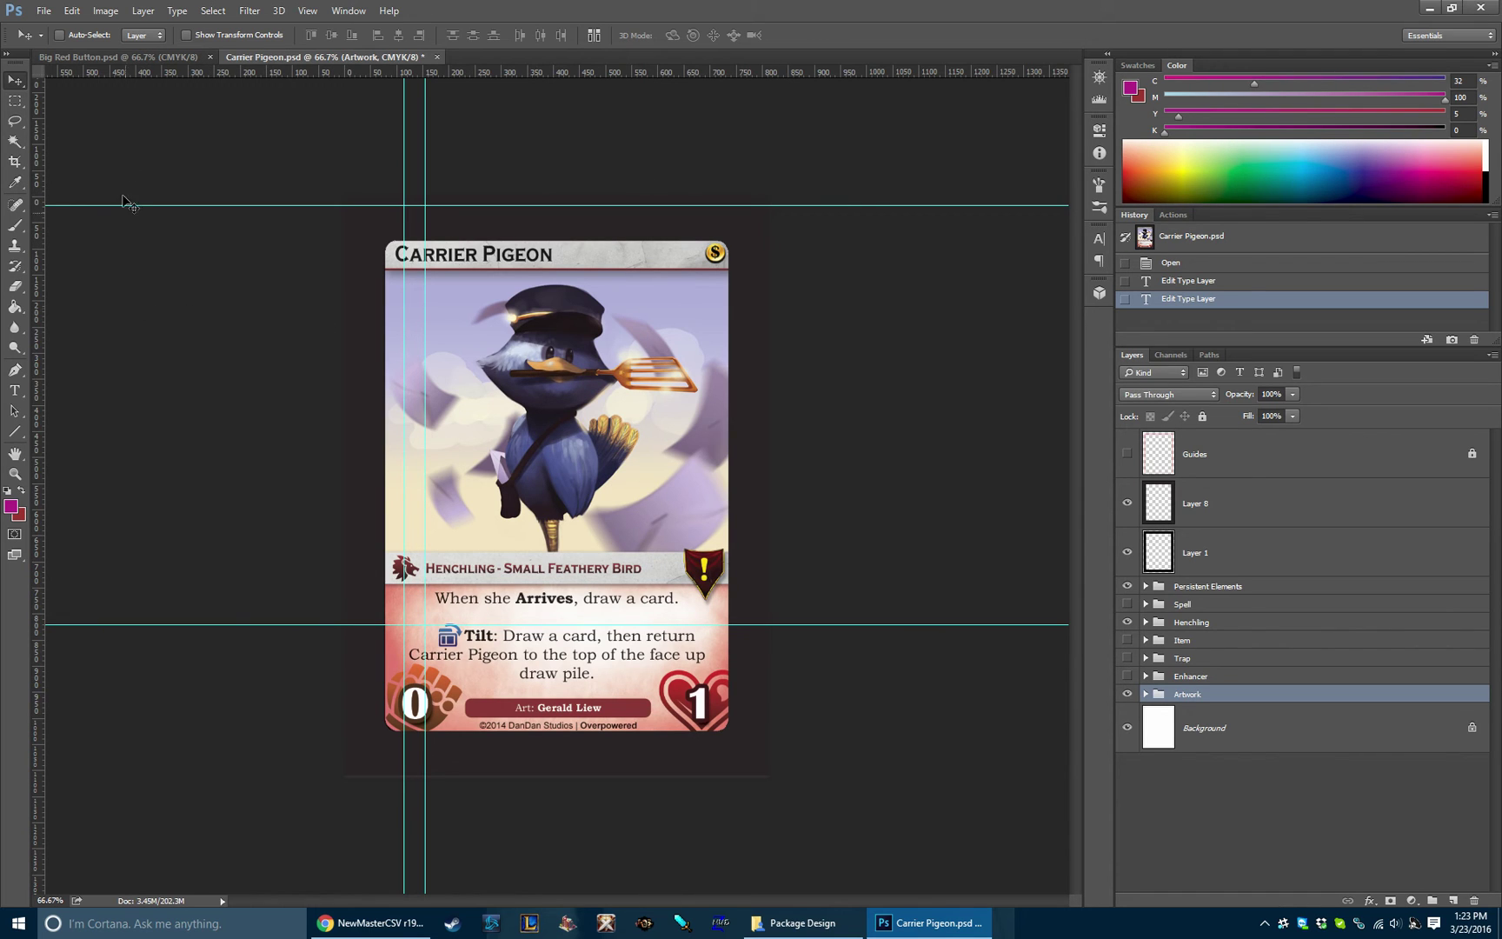
left_click(167, 59)
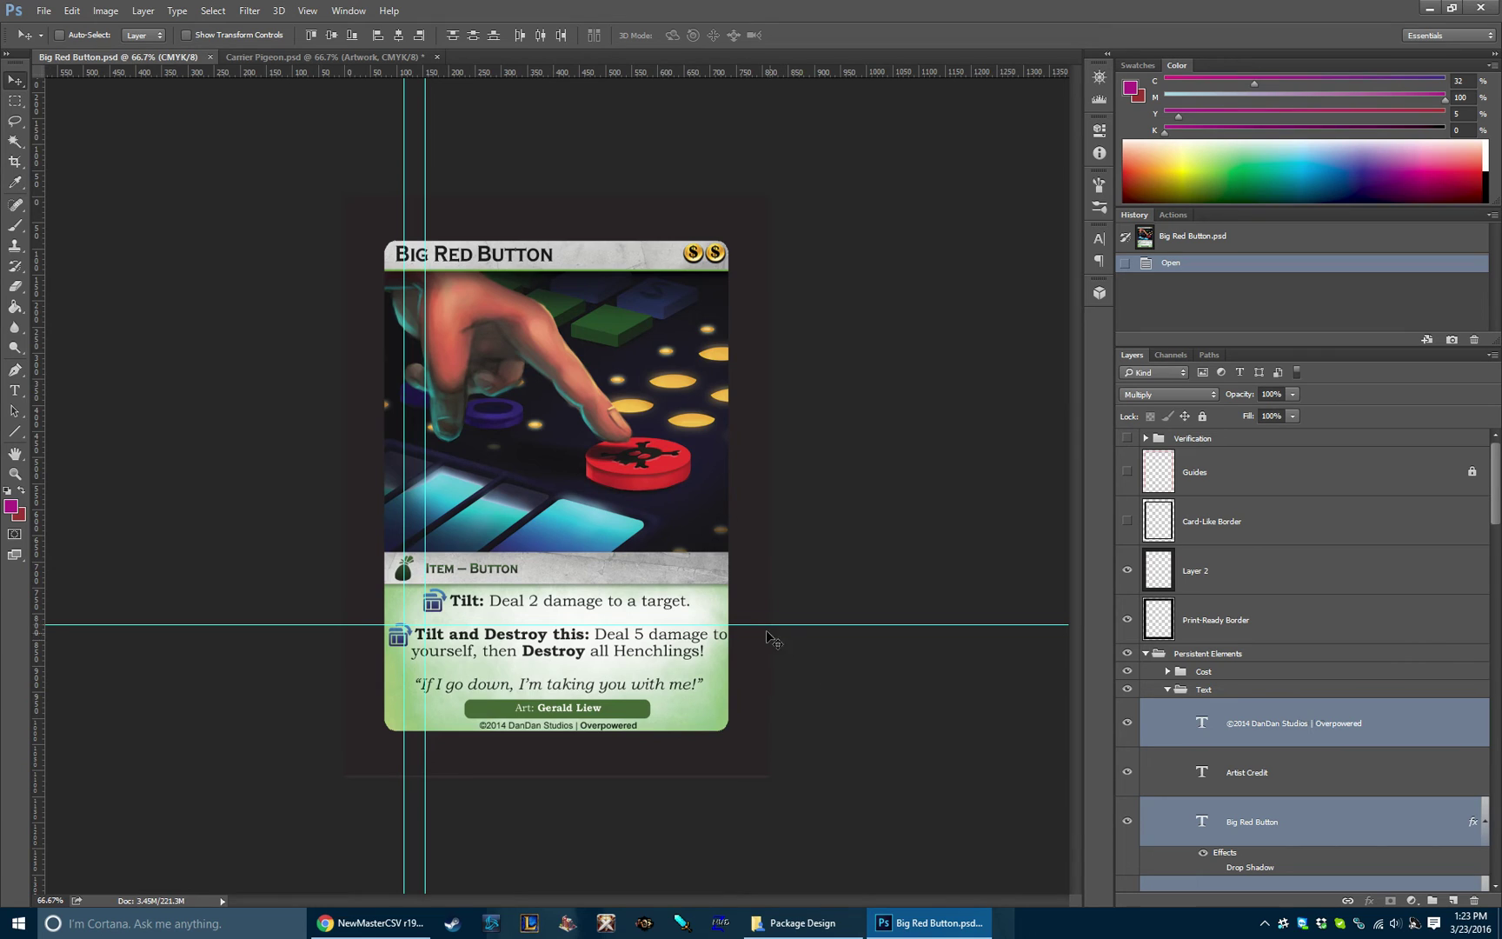
Step: Collapse Persistent Elements, browse the Item group's layers, then collapse the Item and Artwork groups
left_click(1147, 654)
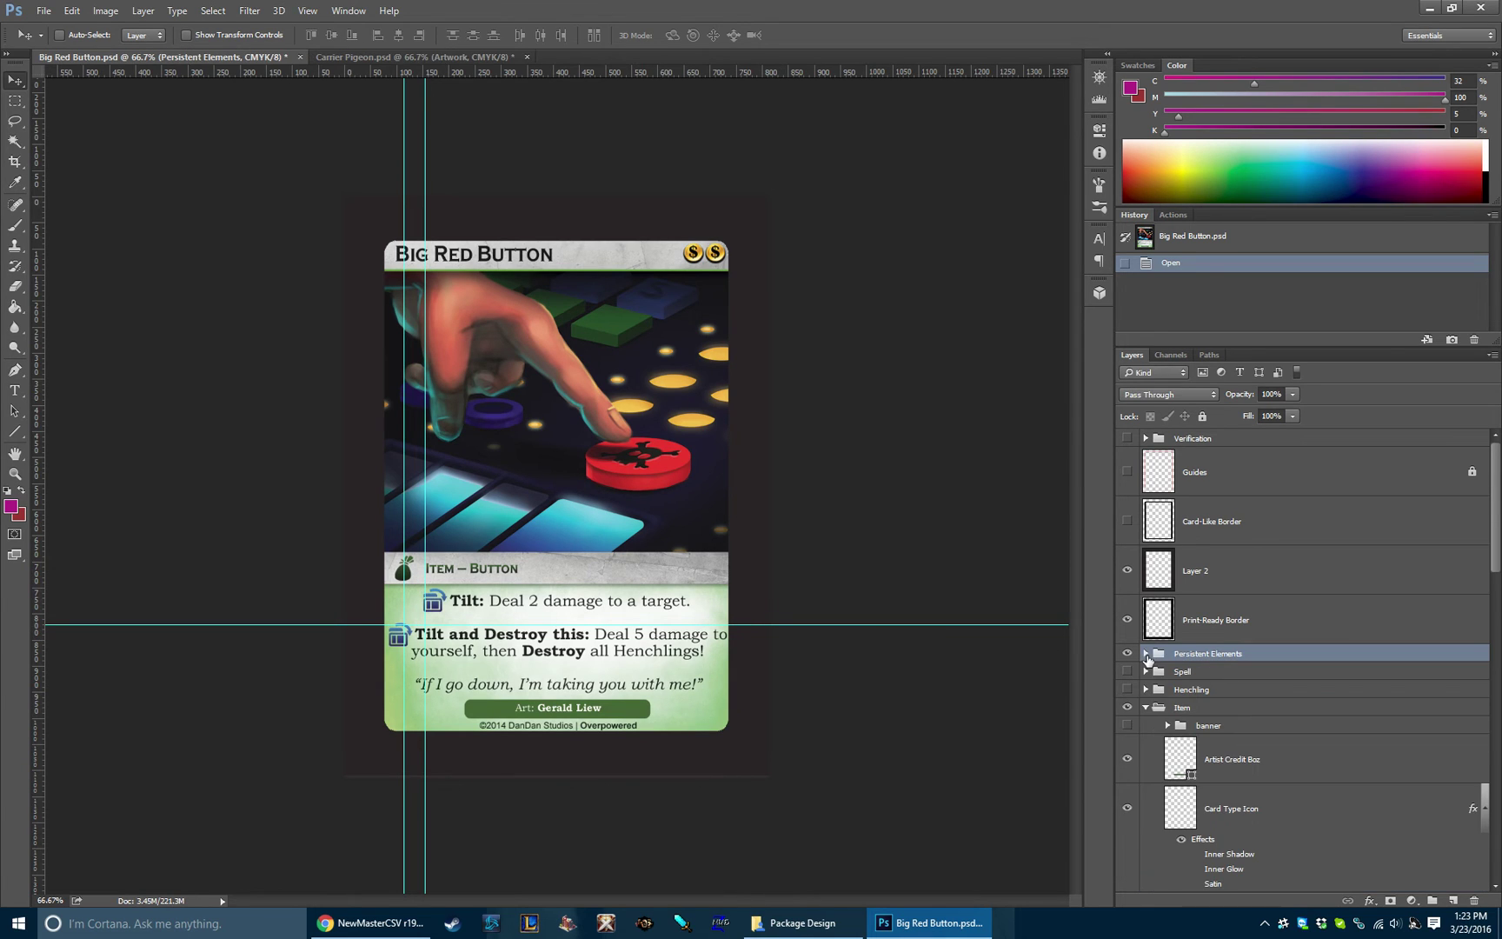
left_click(1147, 708)
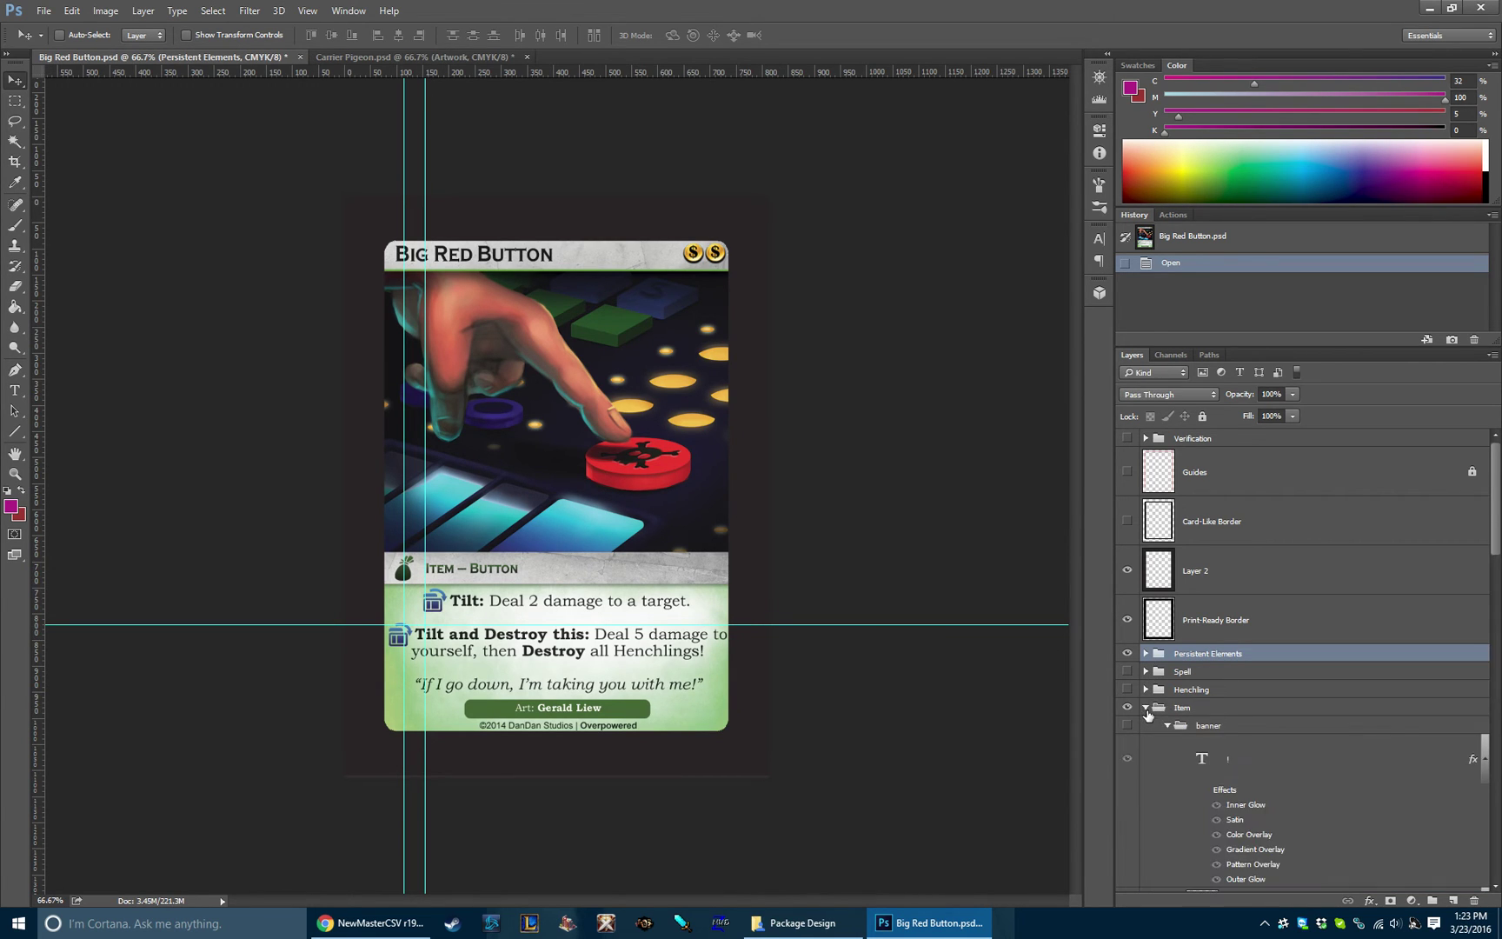
scroll(1226, 713, "down", 8)
scroll(1226, 713, "down", 8)
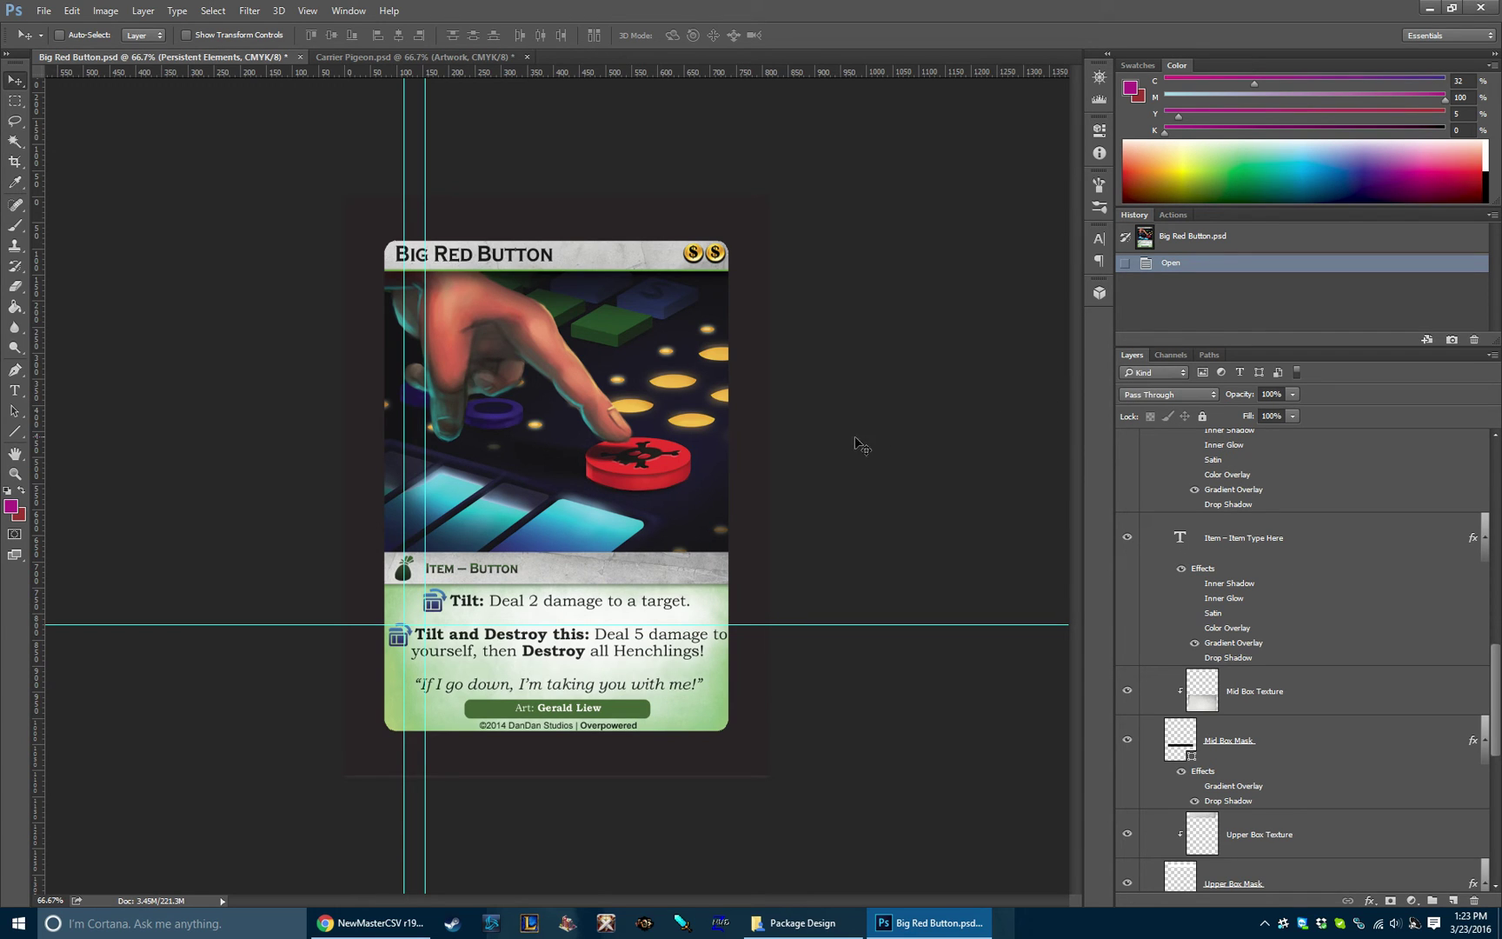
left_click_drag(1495, 706, 1495, 501)
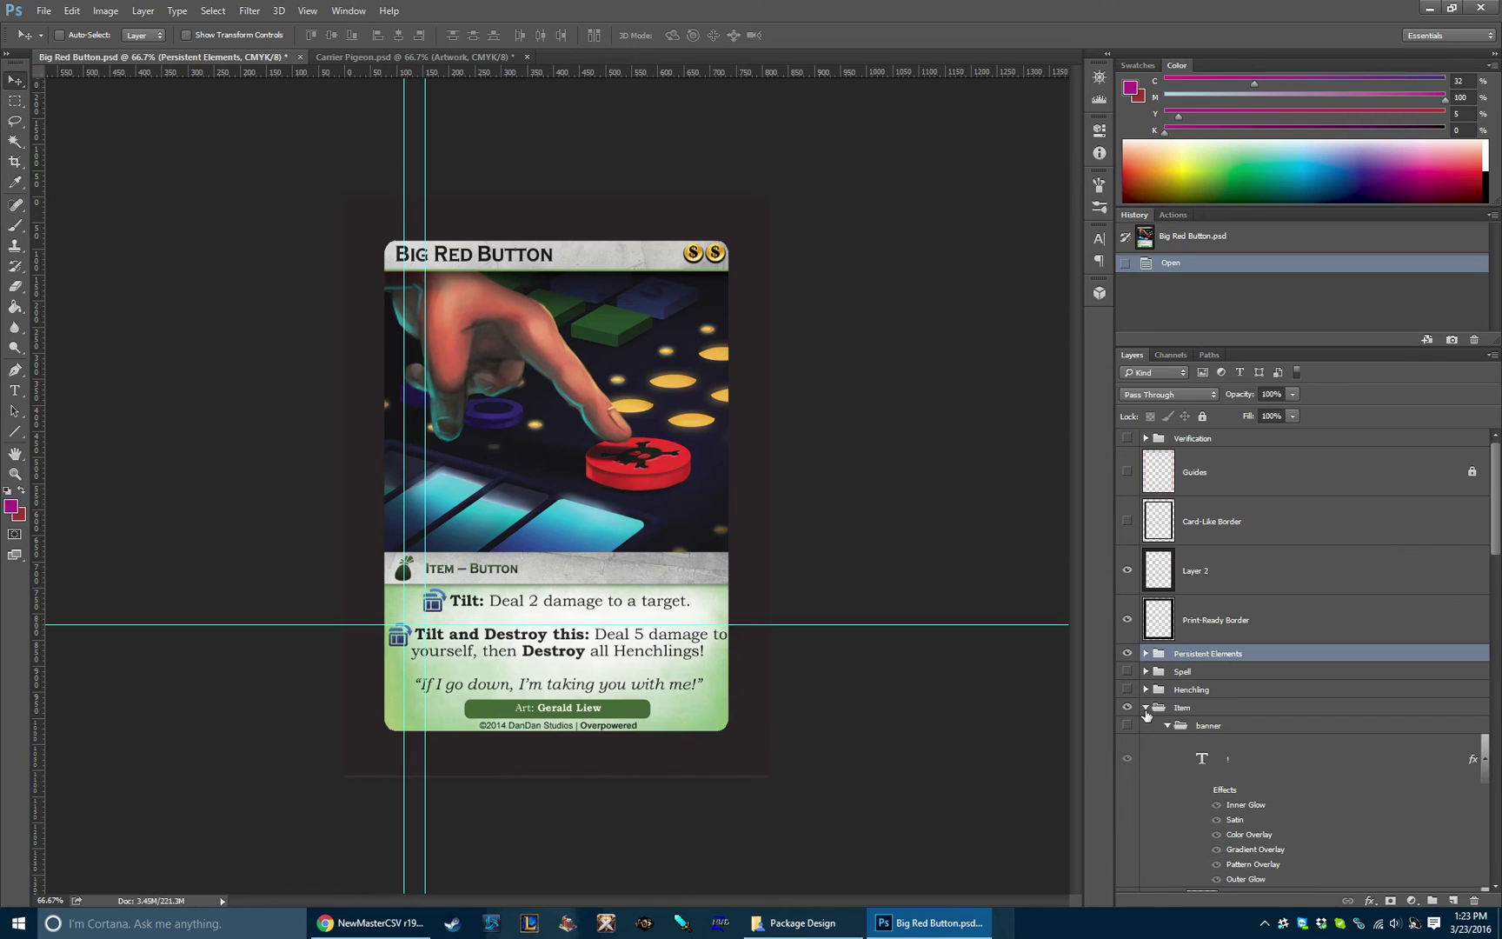
left_click(1146, 707)
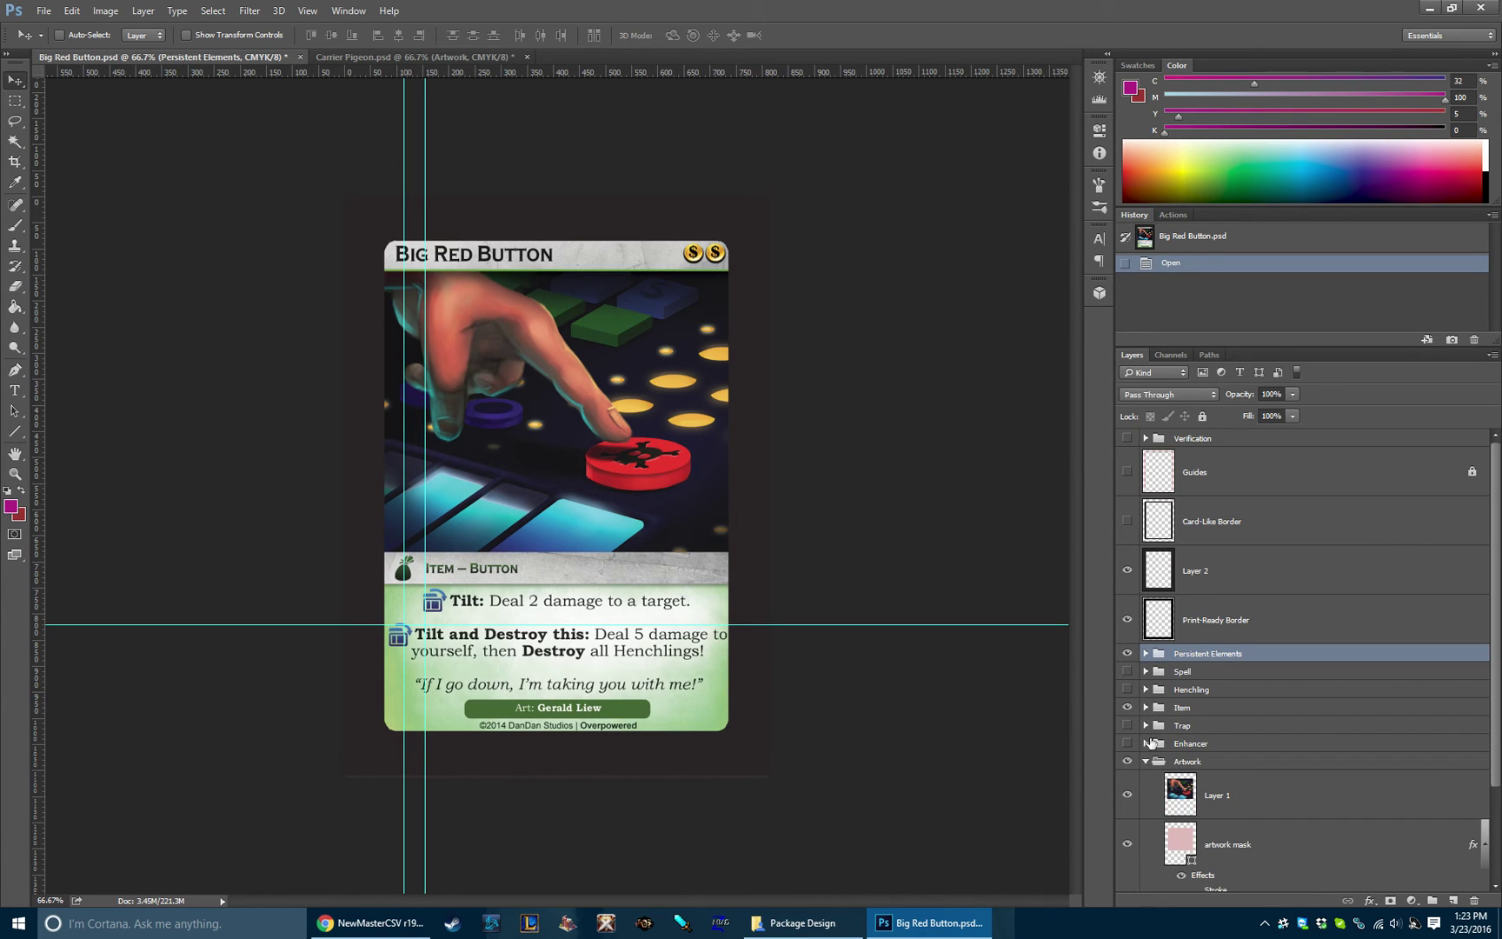
left_click(1146, 761)
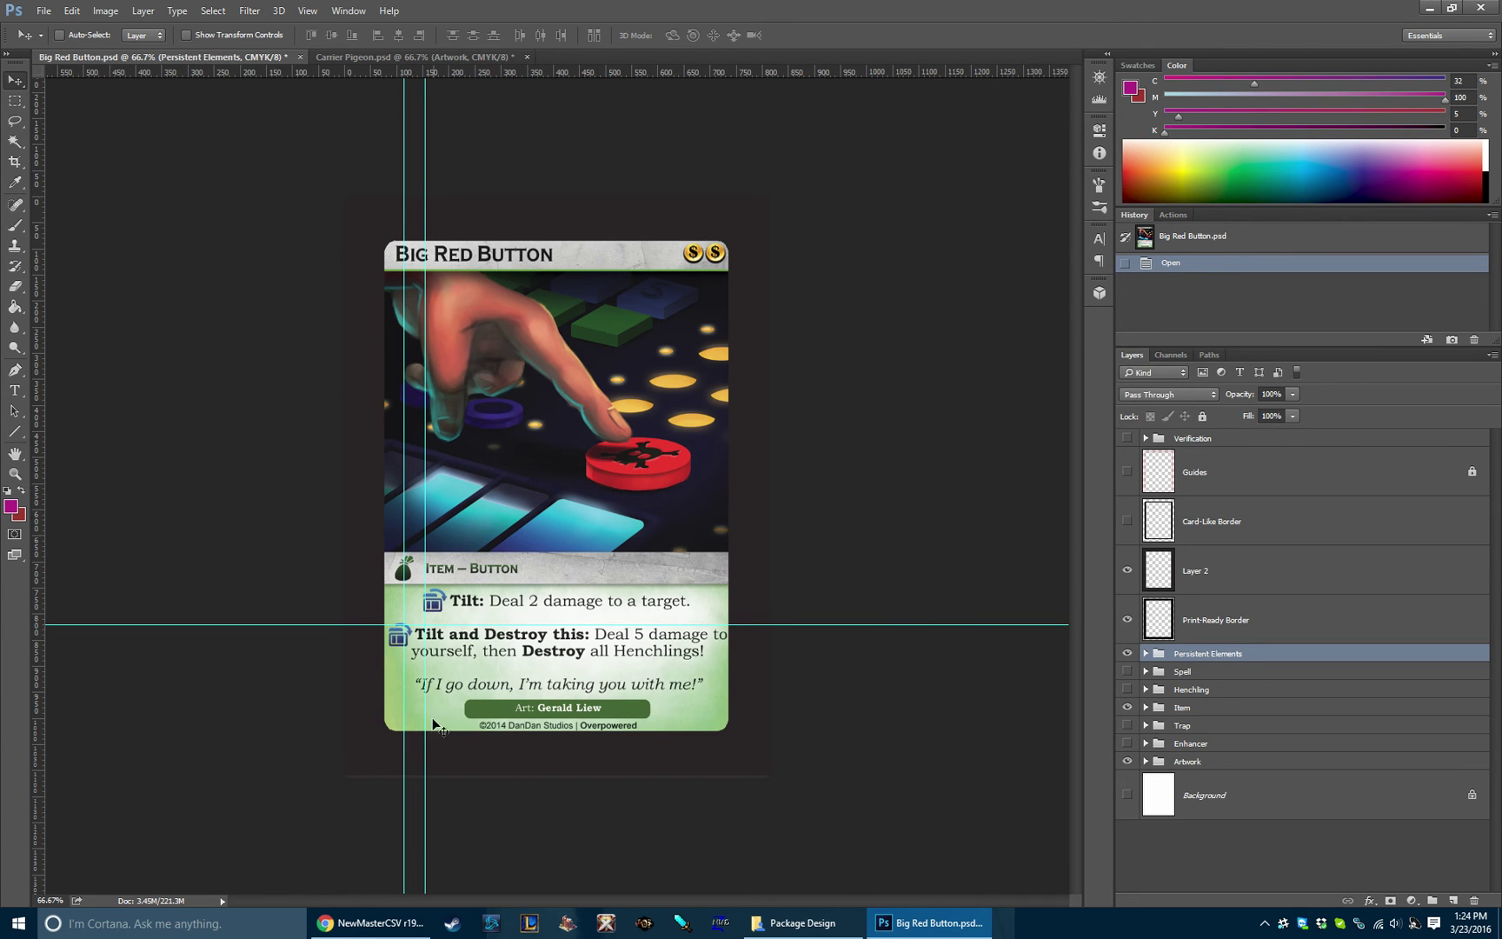
Step: Bring the NewMasterCSV r19-reduct spreadsheet in Chrome to the front
left_click(384, 927)
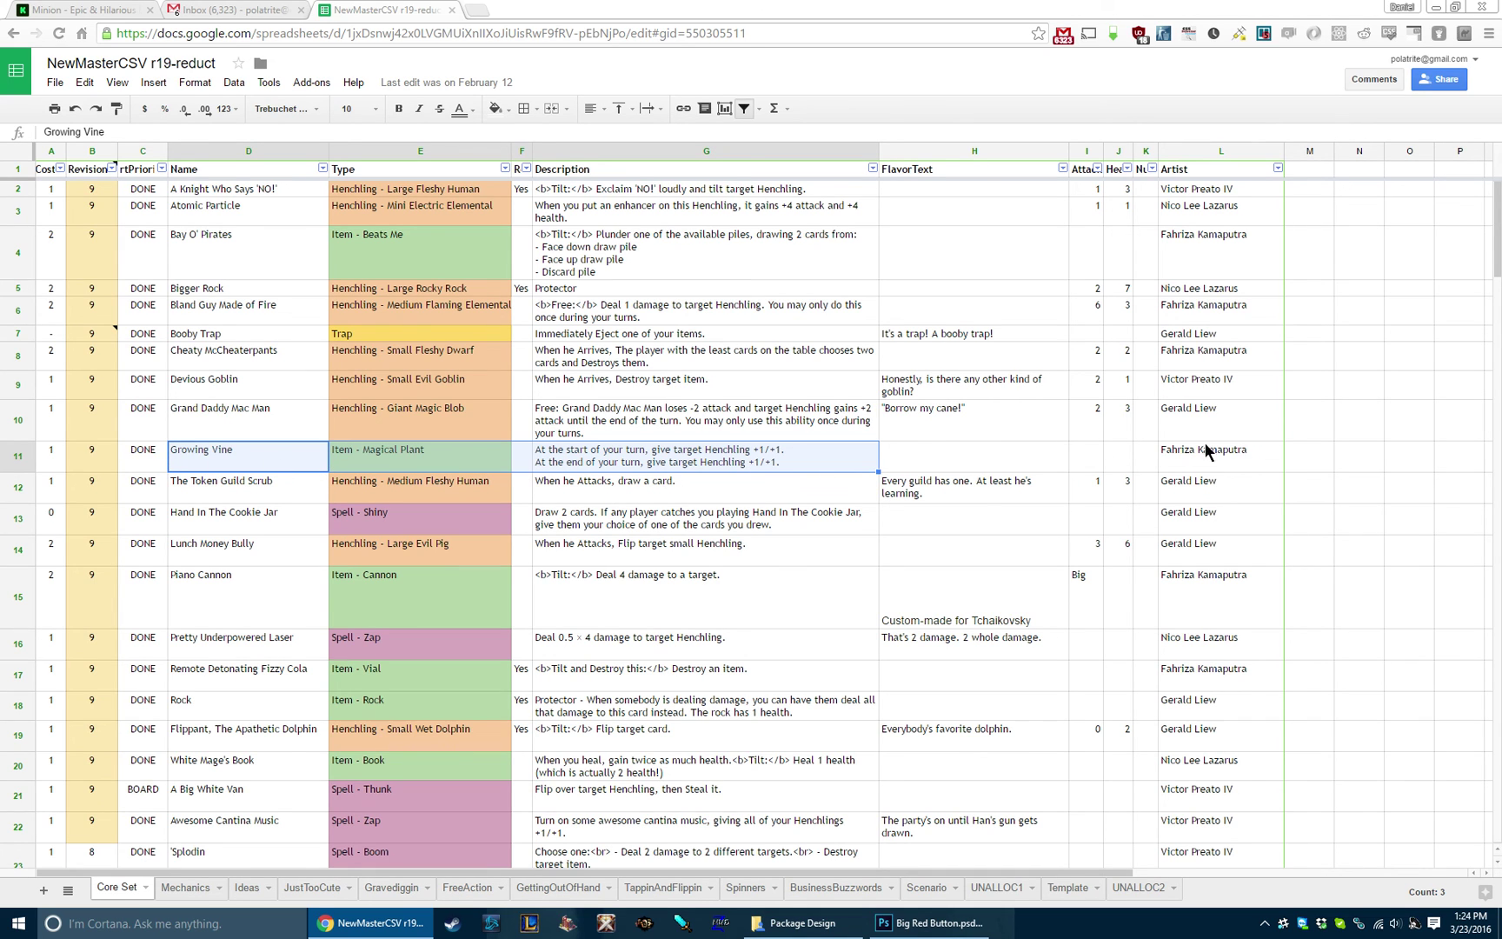
Step: Switch back to Photoshop's Big Red Button.psd document
left_click(934, 923)
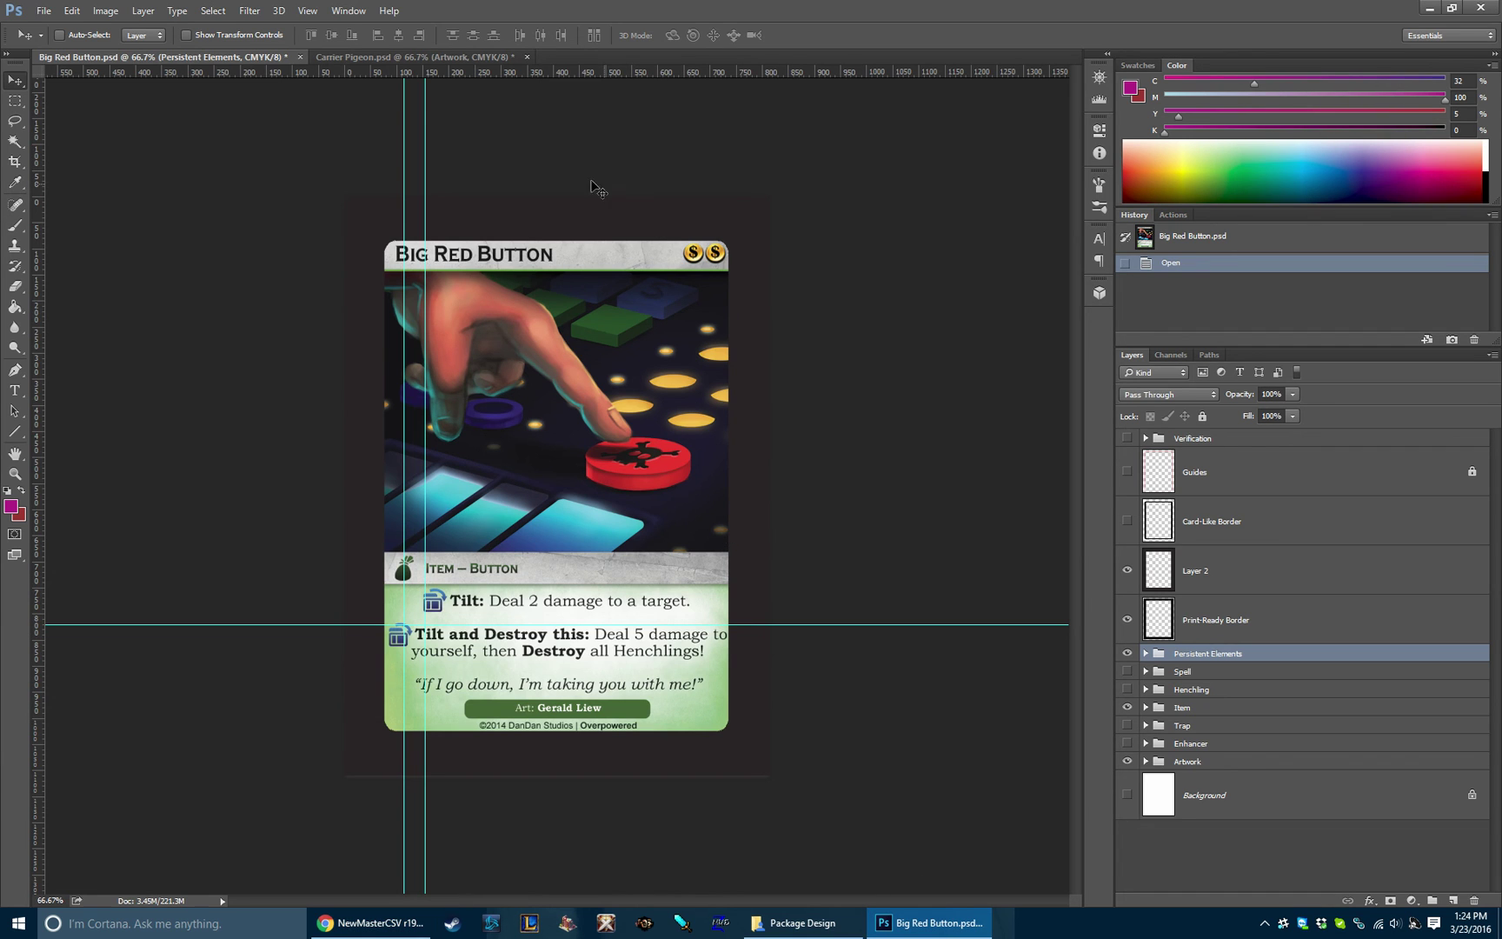